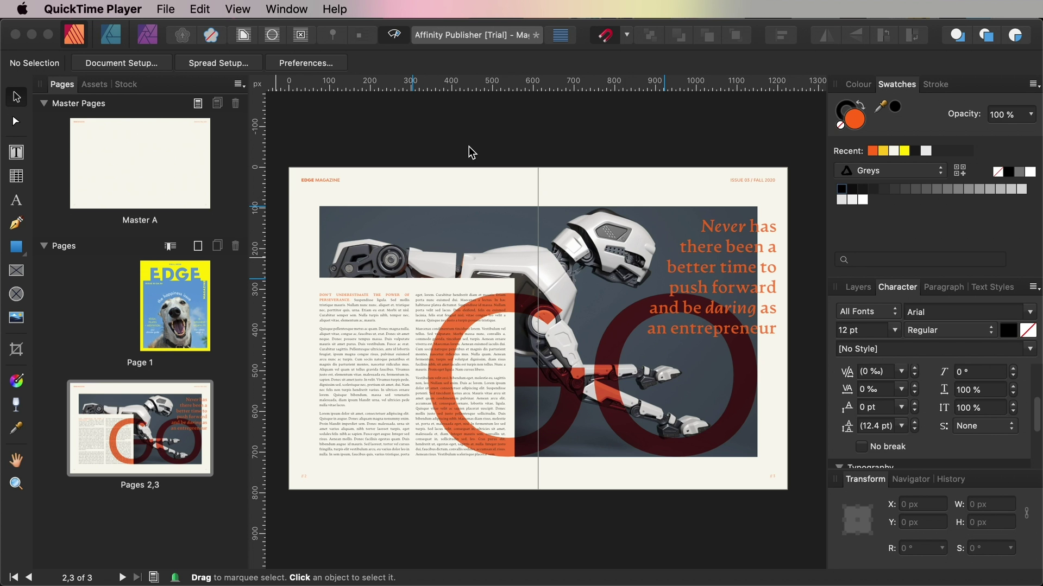
# Step: Bring Affinity Publisher forward and show the EDGE magazine cover on page 1
pyautogui.click(186, 297)
pyautogui.doubleClick(186, 297)
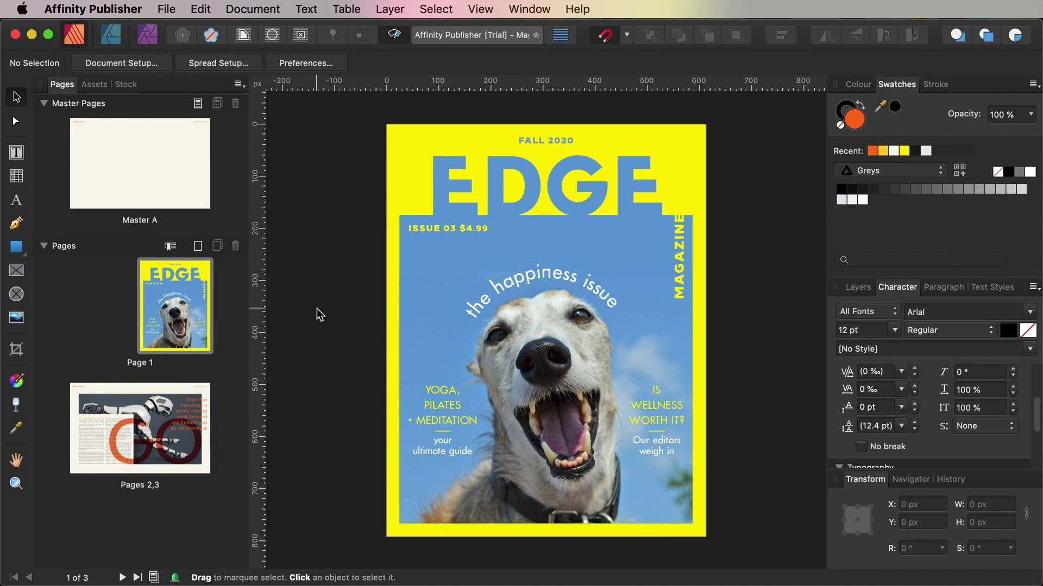
# Step: Display the whole Pages 2,3 spread fitted to the window with frame bounds shown
pyautogui.doubleClick(171, 416)
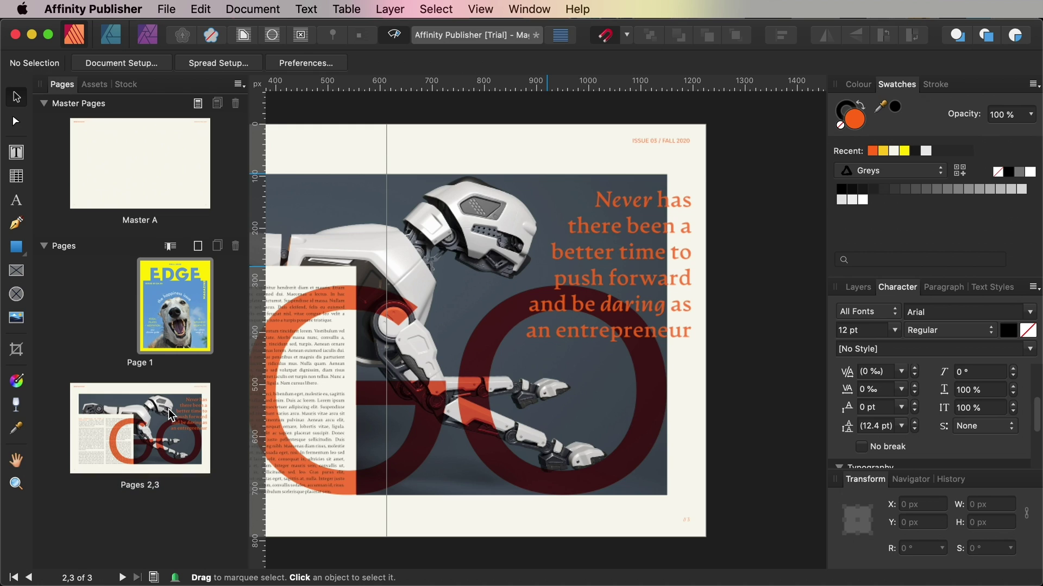
pyautogui.hscroll(-5, 370, 395)
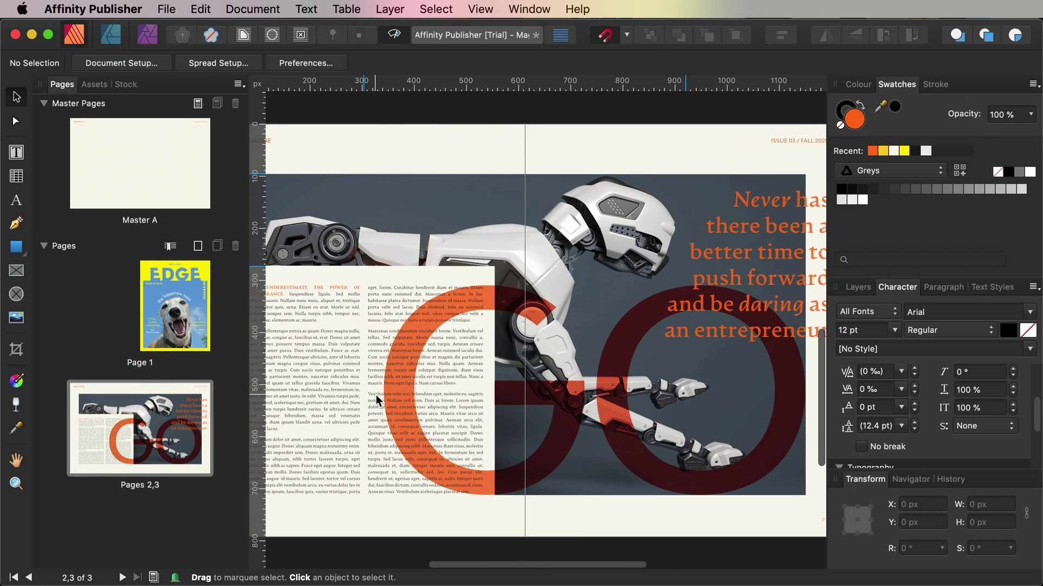
pyautogui.press('super+0')
pyautogui.hscroll(-2, 377, 396)
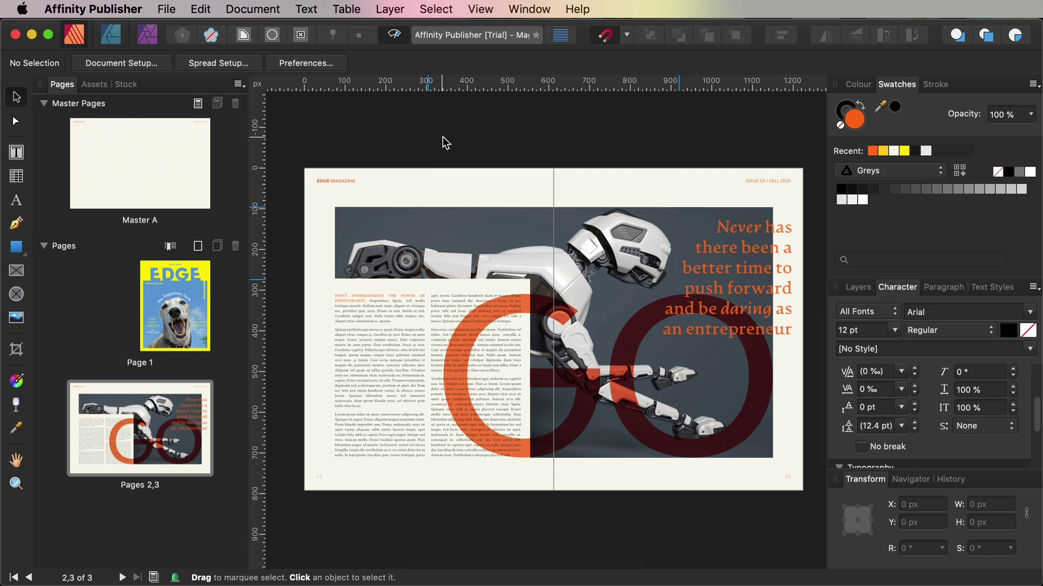
pyautogui.press('super+shift+w')
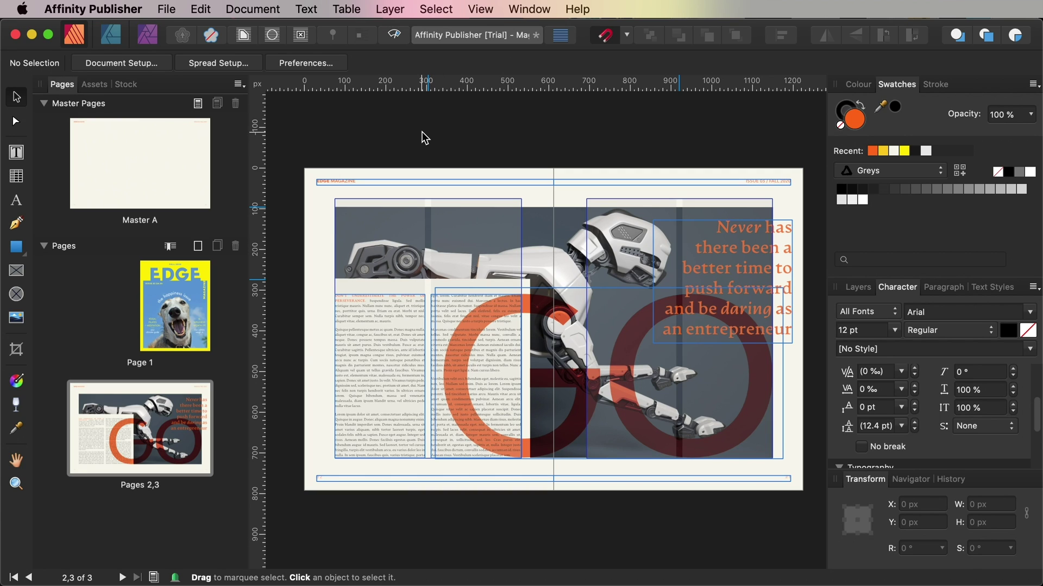
# Step: Start a new document at 612 × 792 px, 300 DPI, with 3 pages
pyautogui.click(168, 9)
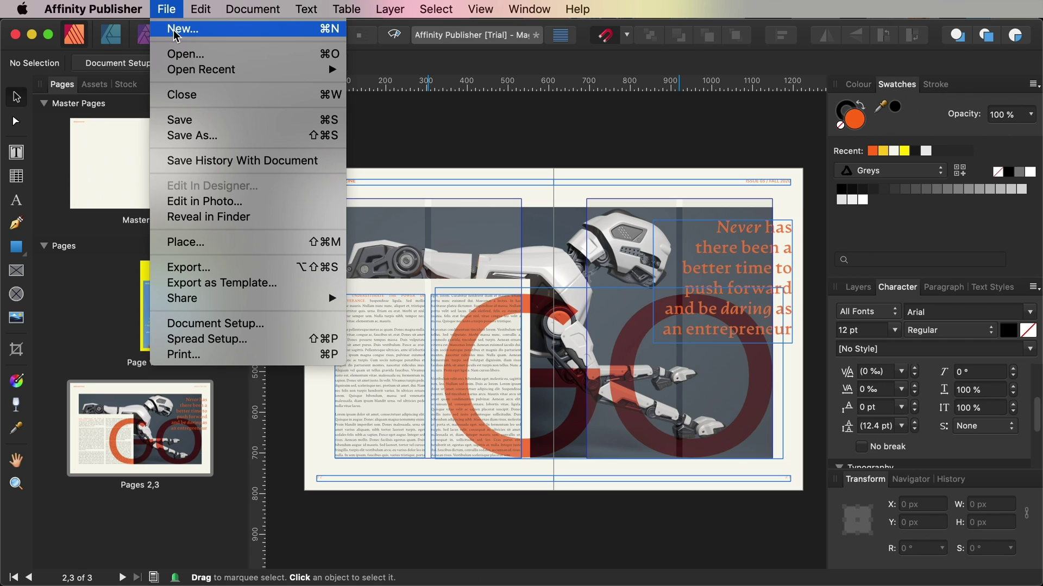
pyautogui.click(176, 31)
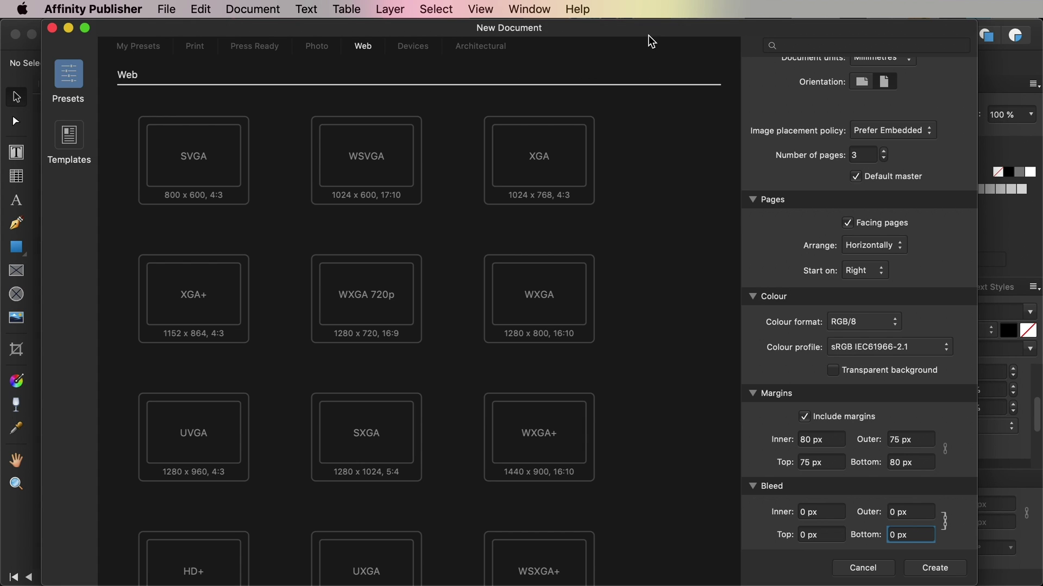
pyautogui.moveTo(641, 34); pyautogui.dragTo(657, 33)
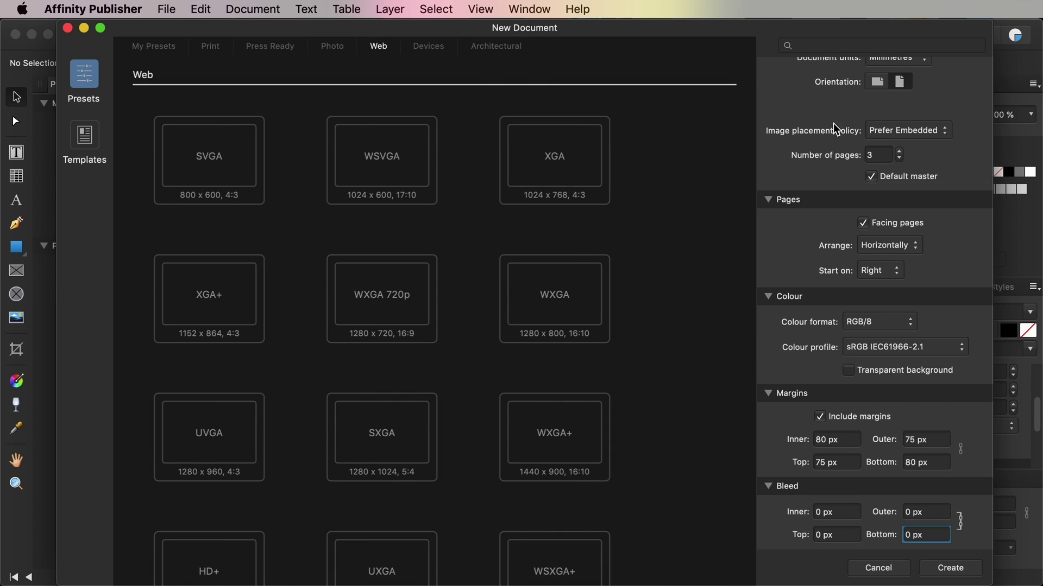
pyautogui.scroll(5, 831, 131)
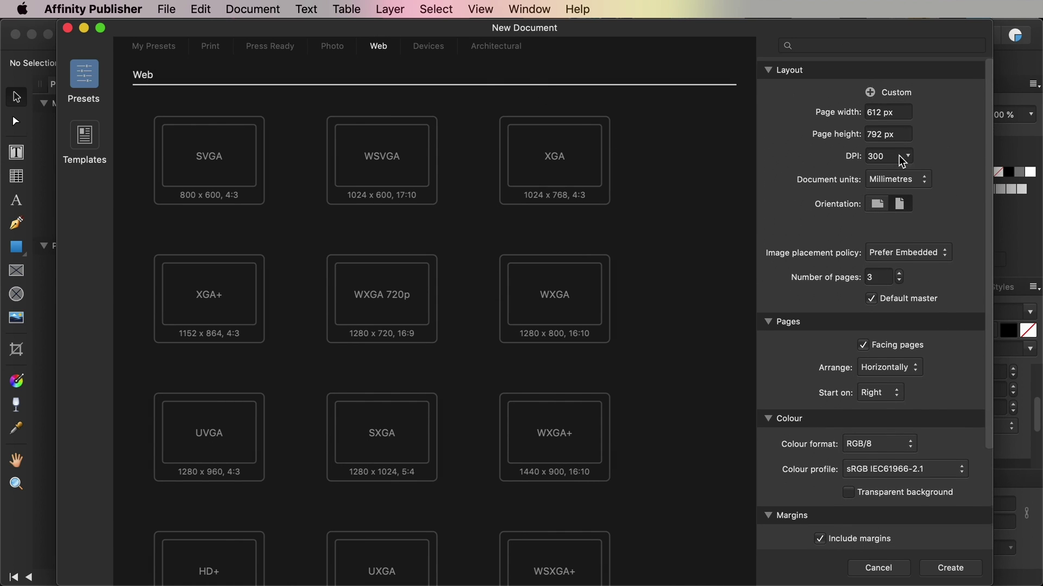
pyautogui.click(880, 109)
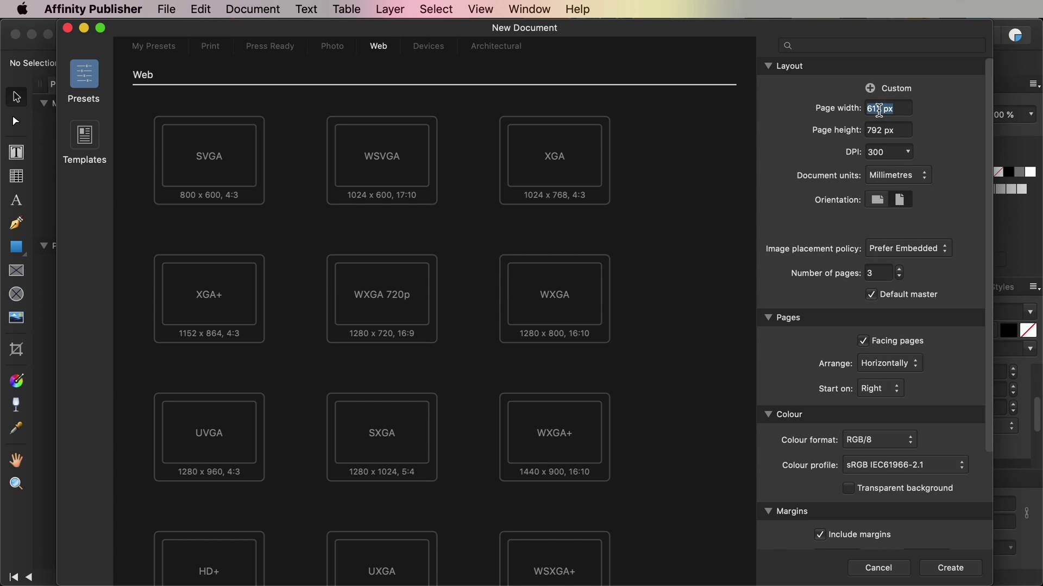
pyautogui.click(881, 131)
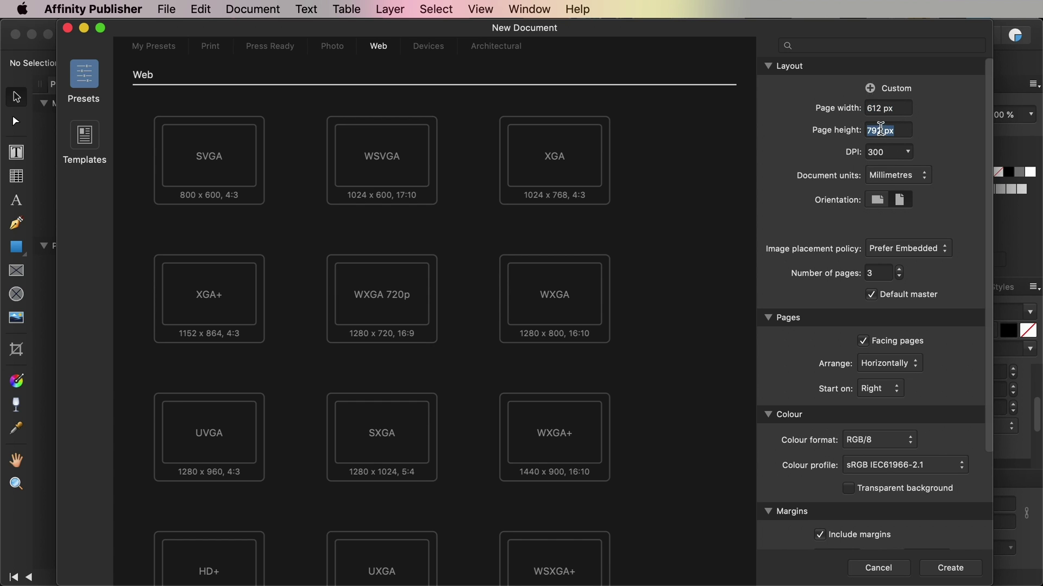
pyautogui.click(909, 151)
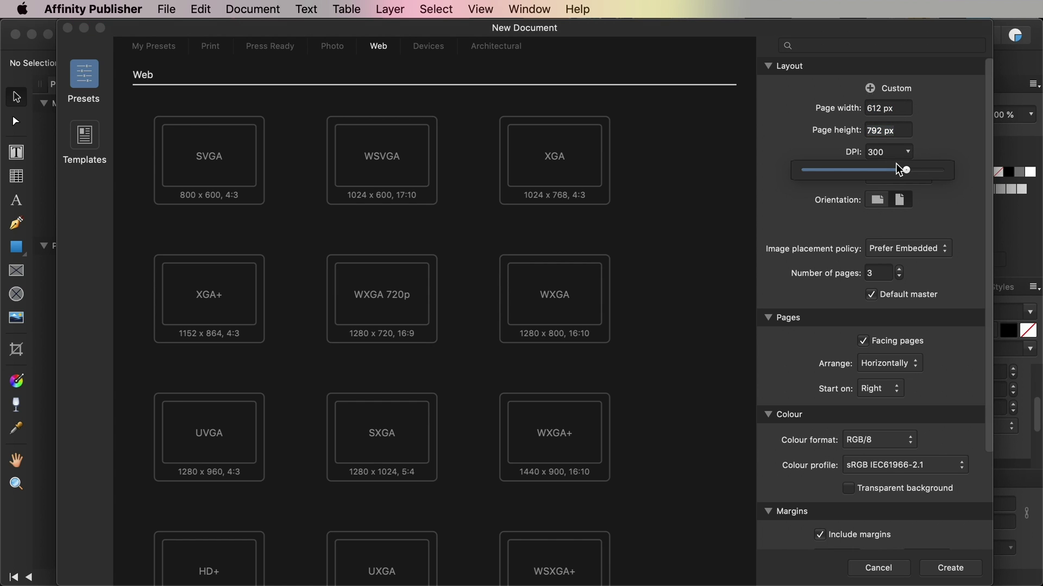
pyautogui.click(931, 146)
pyautogui.scroll(-2, 944, 234)
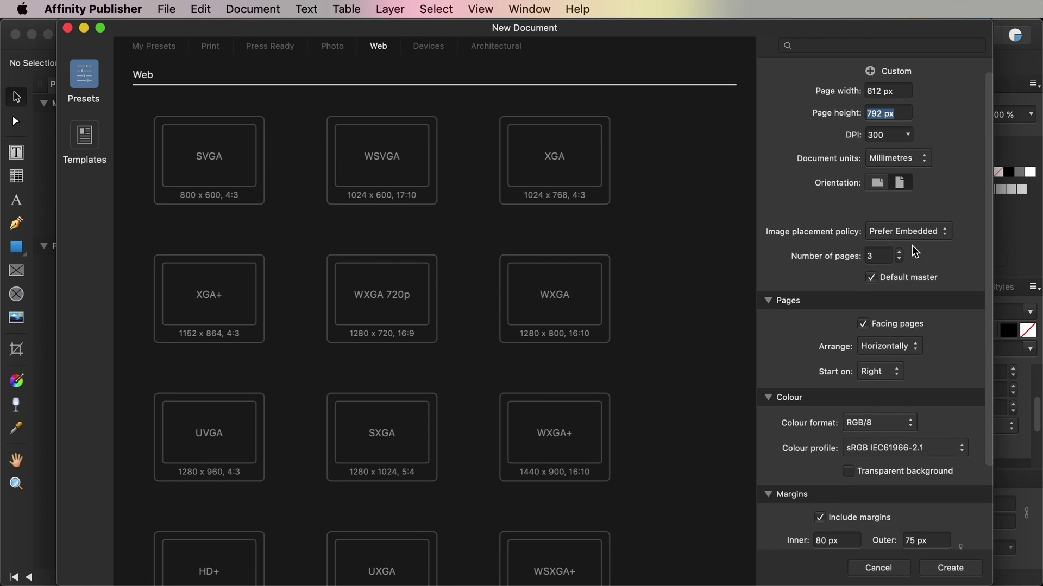
pyautogui.click(873, 256)
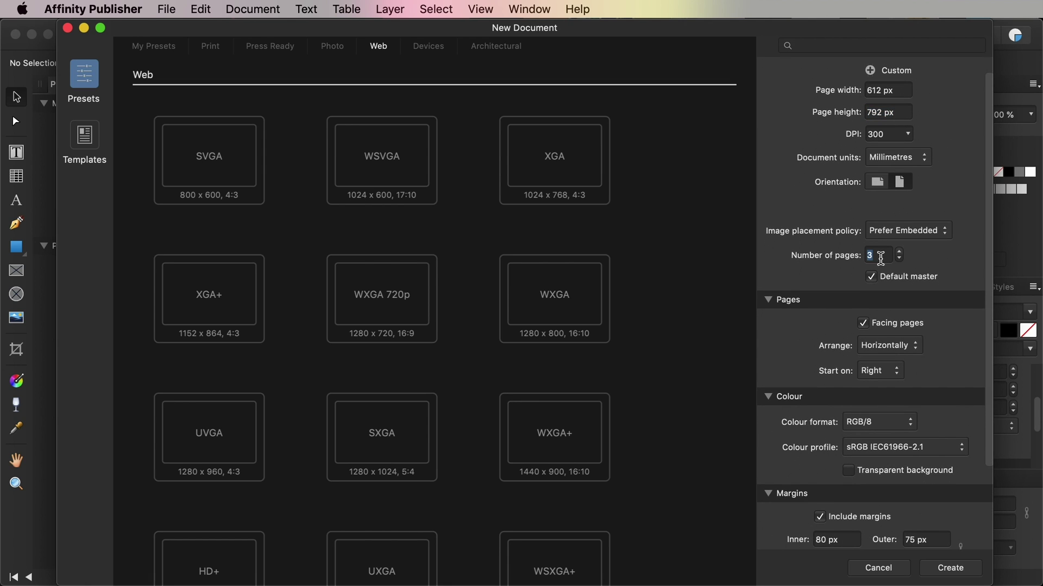
# Step: Set margins to 80/75/75/80 px with zero bleed and create the document
pyautogui.scroll(-3, 940, 260)
pyautogui.scroll(-5, 940, 261)
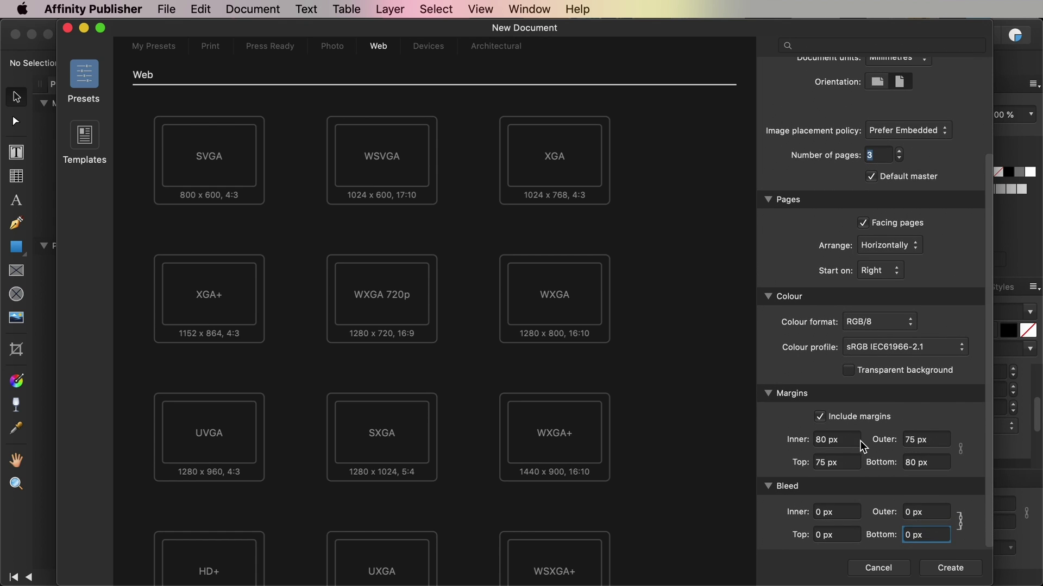
pyautogui.click(821, 439)
pyautogui.click(909, 463)
pyautogui.click(917, 440)
pyautogui.click(830, 464)
pyautogui.click(928, 513)
pyautogui.click(948, 568)
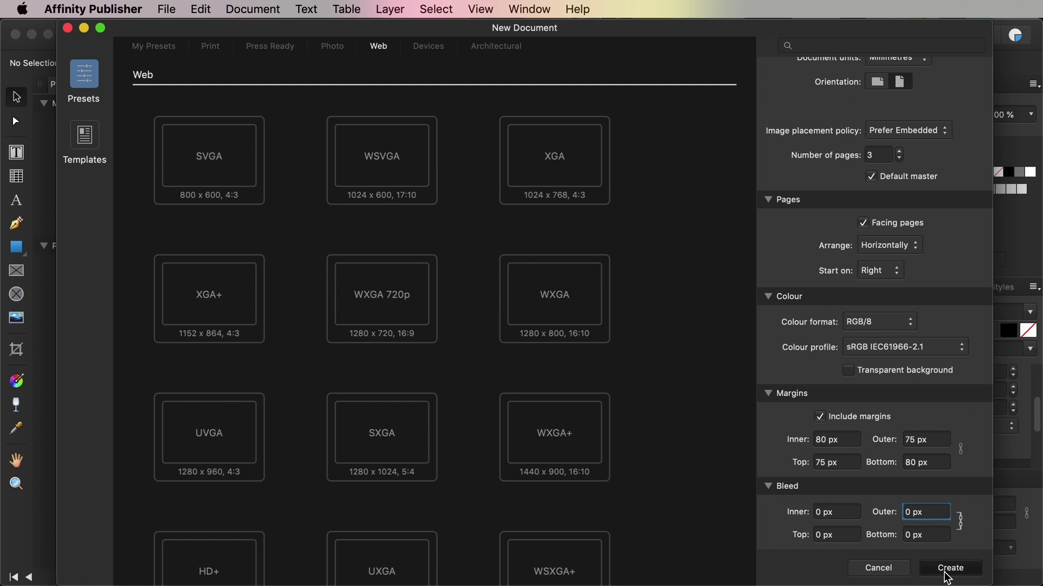
# Step: Move to the blank Pages 2,3 spread and set the Guides Manager to 2 columns
pyautogui.hscroll(5, 437, 322)
pyautogui.scroll(-2, 436, 322)
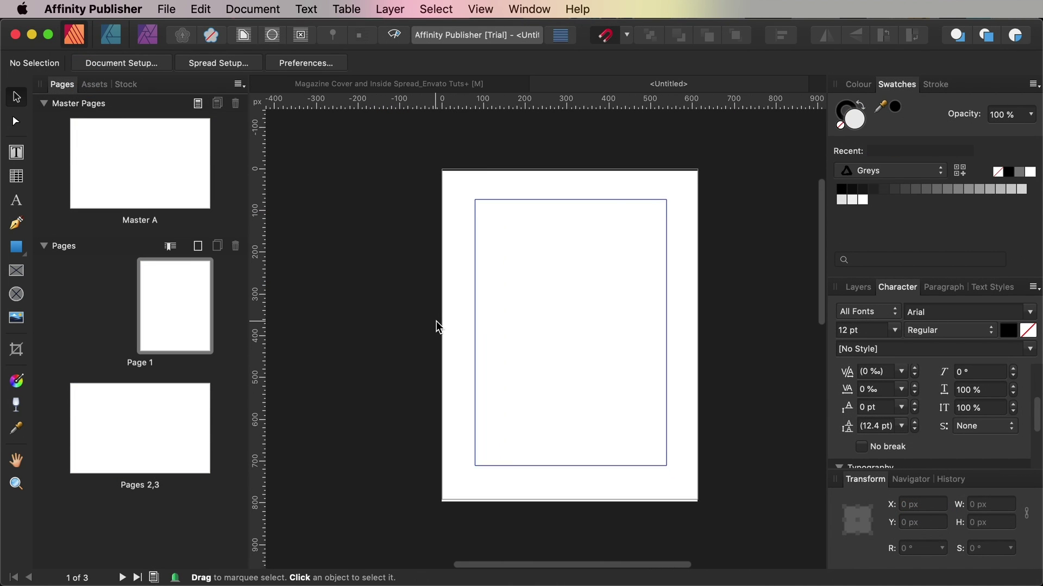
pyautogui.scroll(-10, 433, 324)
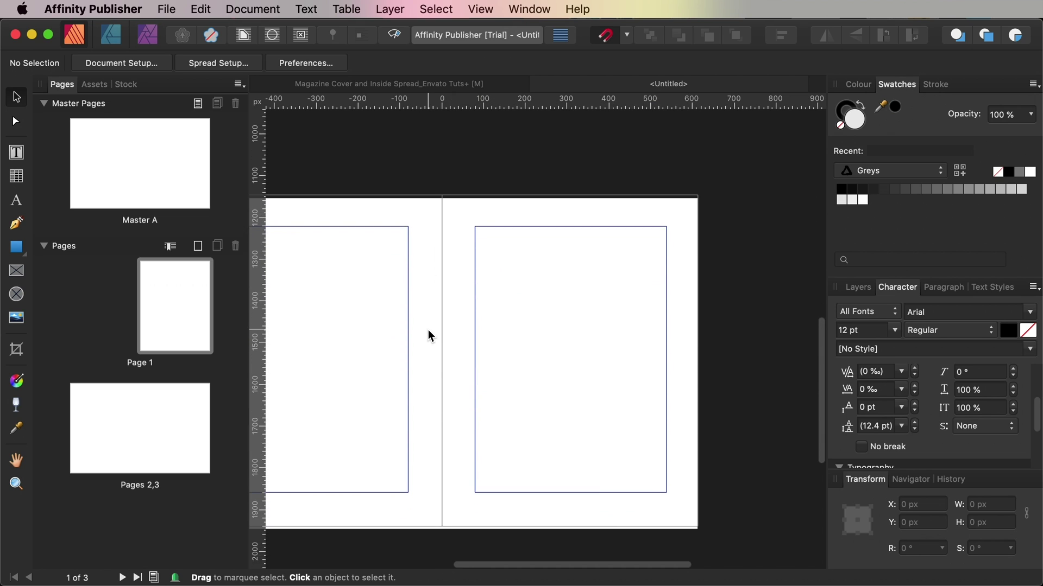
pyautogui.hscroll(-2, 429, 331)
pyautogui.hscroll(-3, 428, 330)
pyautogui.scroll(1, 428, 331)
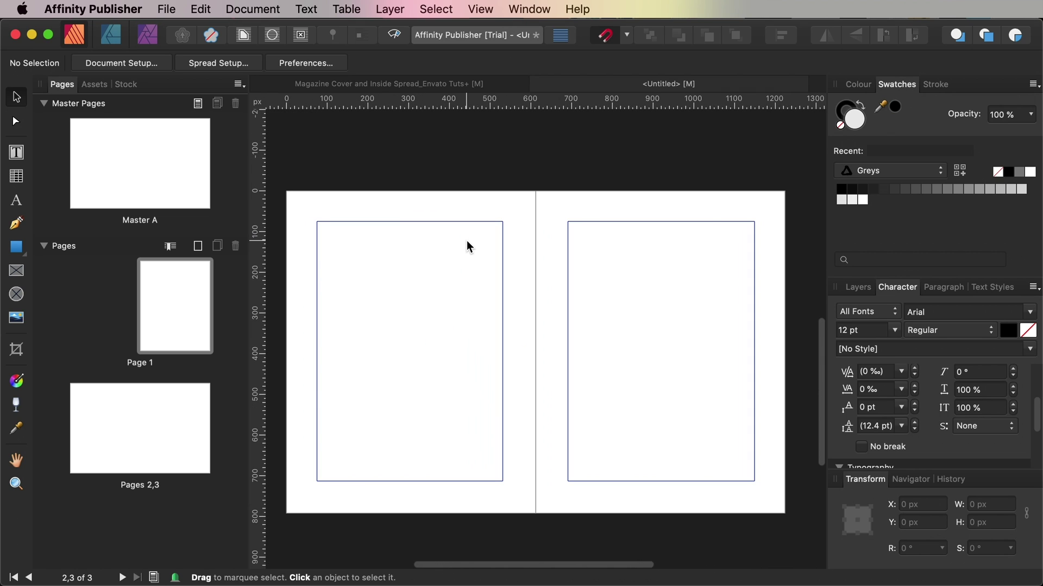
pyautogui.click(479, 10)
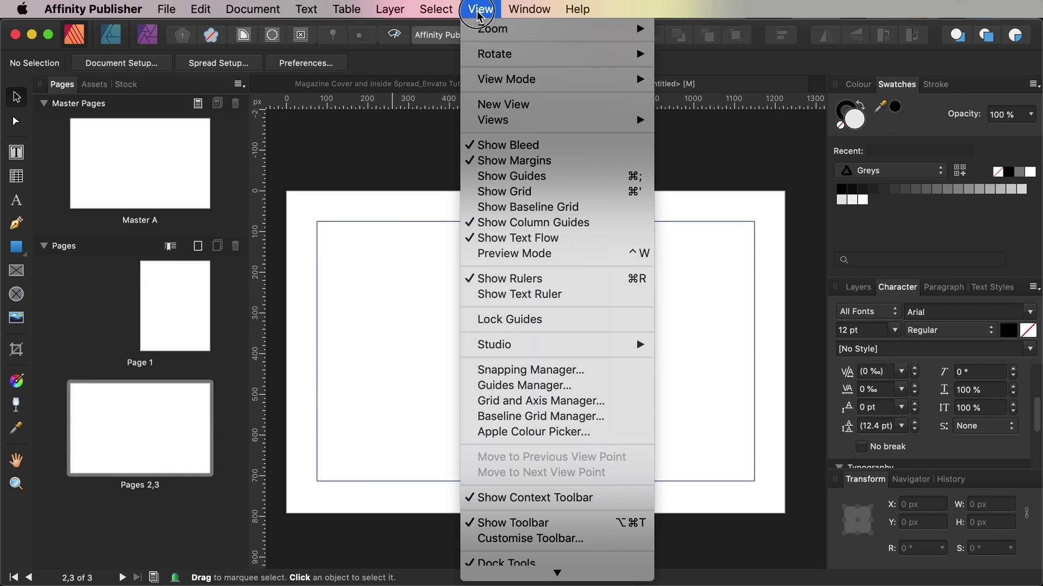
pyautogui.click(530, 386)
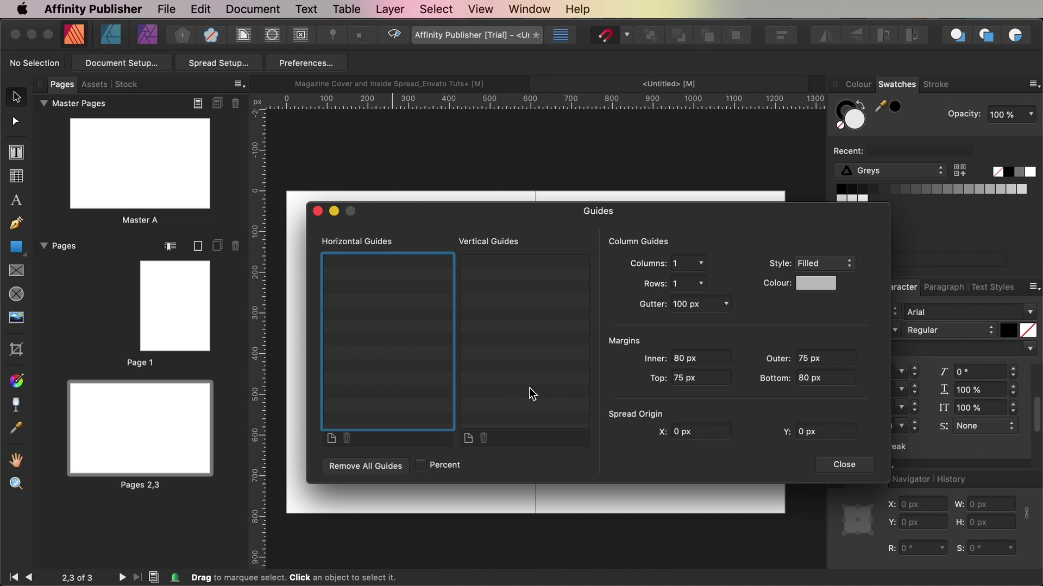
pyautogui.click(703, 264)
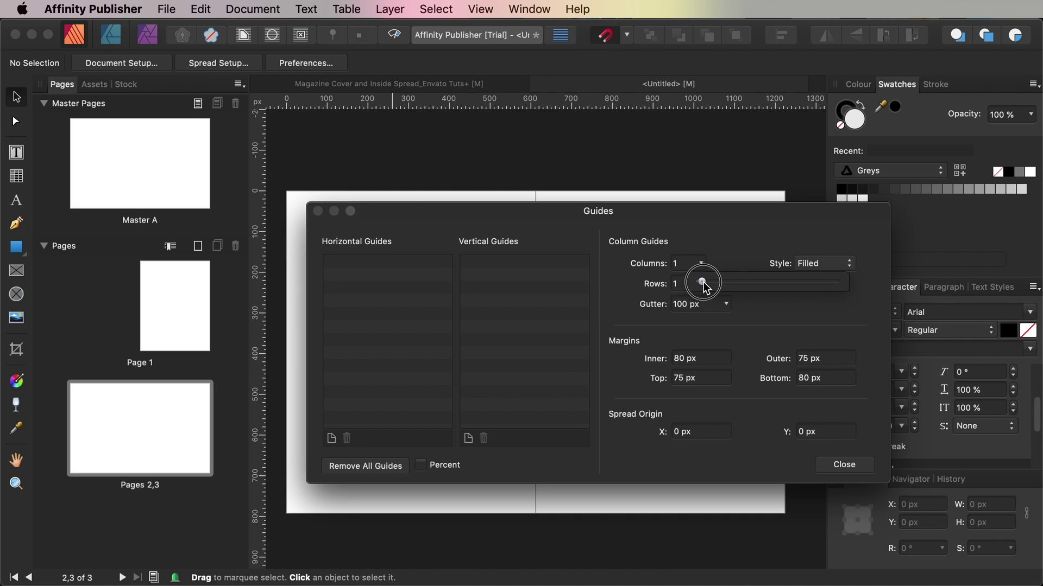
# Step: Set the column gutter to 15 px and apply the guides
pyautogui.click(725, 305)
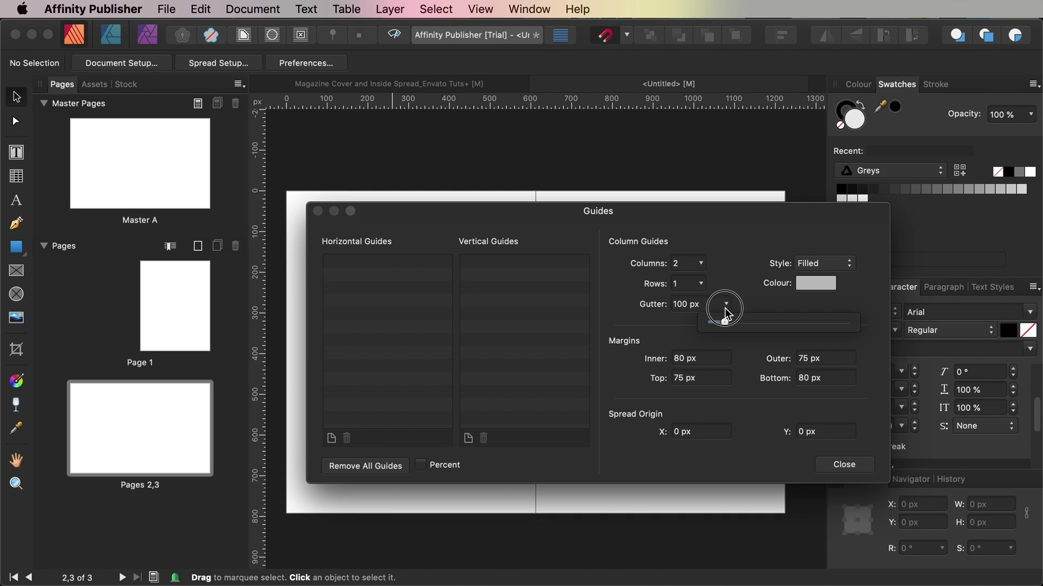
pyautogui.click(682, 305)
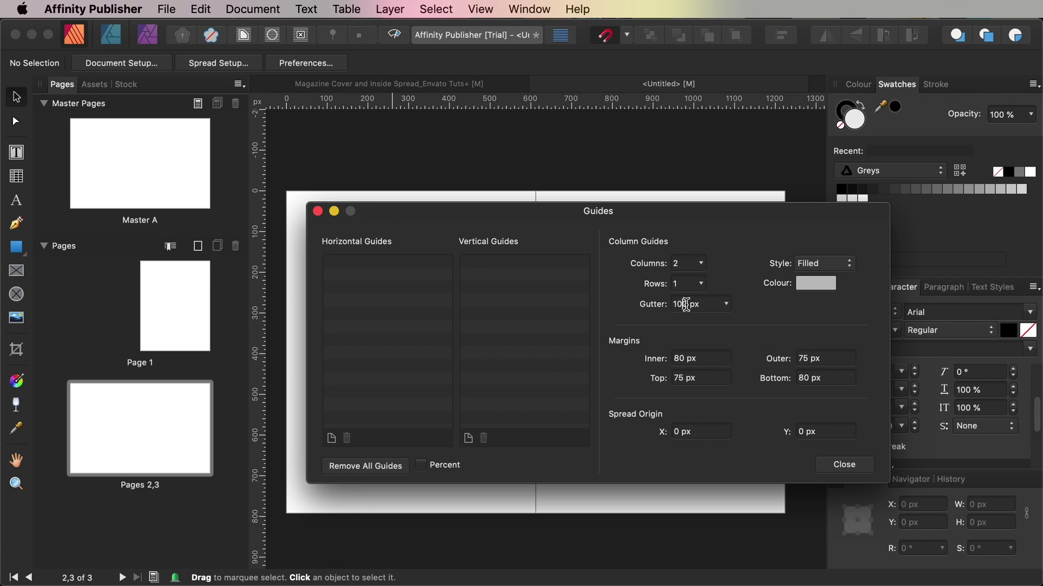
pyautogui.moveTo(688, 305); pyautogui.dragTo(656, 300)
pyautogui.write('15')
pyautogui.press('Return')
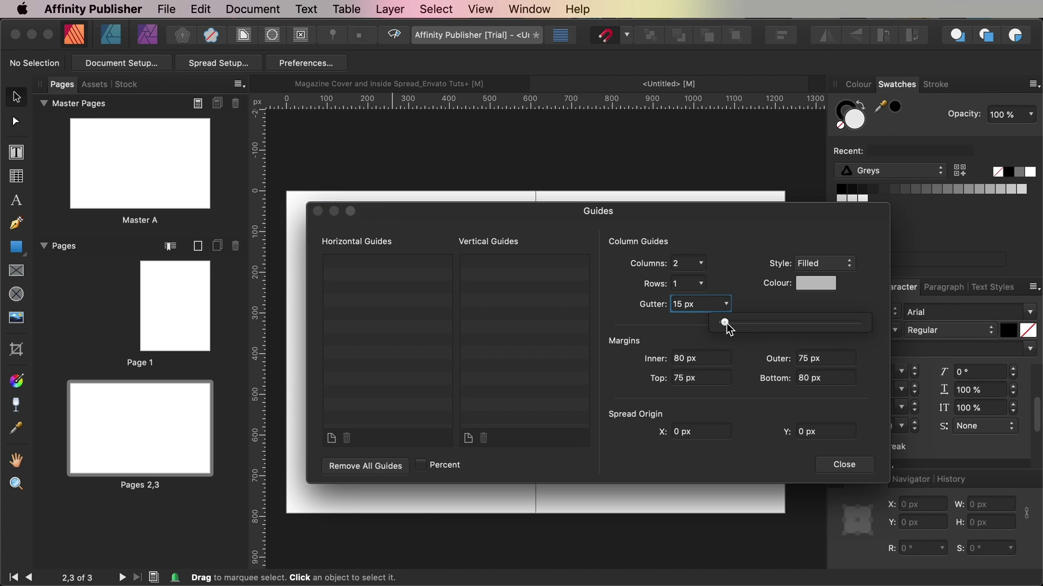
pyautogui.click(842, 465)
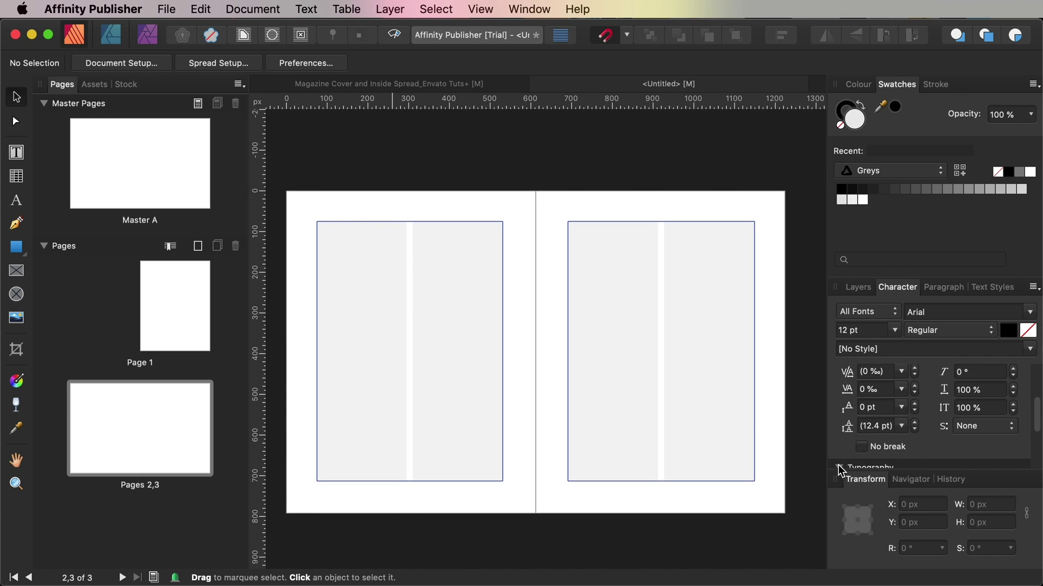
# Step: Add a global colour named Off White with hex F8FAEF
pyautogui.hscroll(-3, 540, 154)
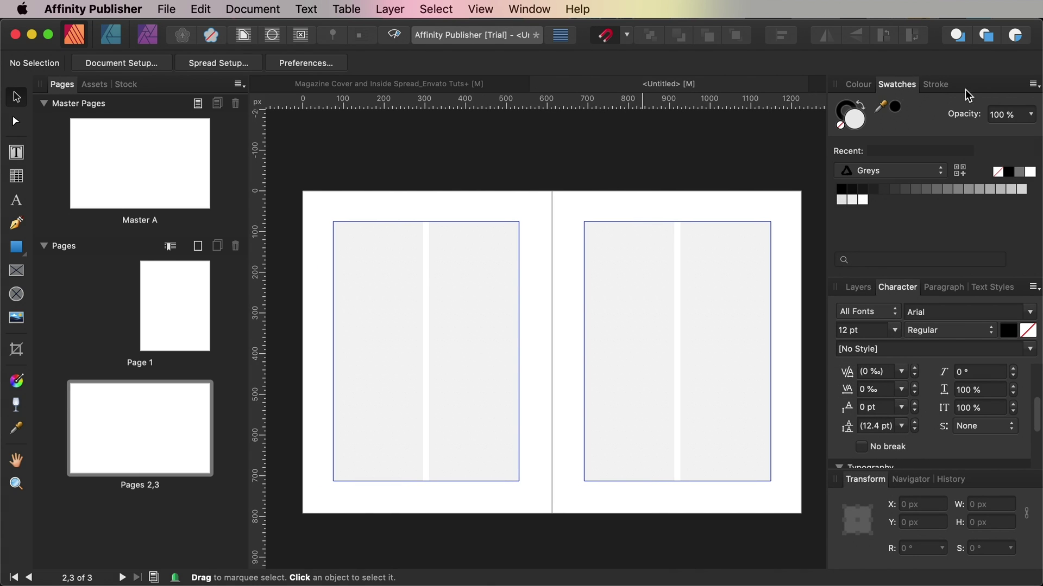
pyautogui.click(1033, 85)
pyautogui.click(1021, 100)
pyautogui.moveTo(550, 166); pyautogui.dragTo(573, 185)
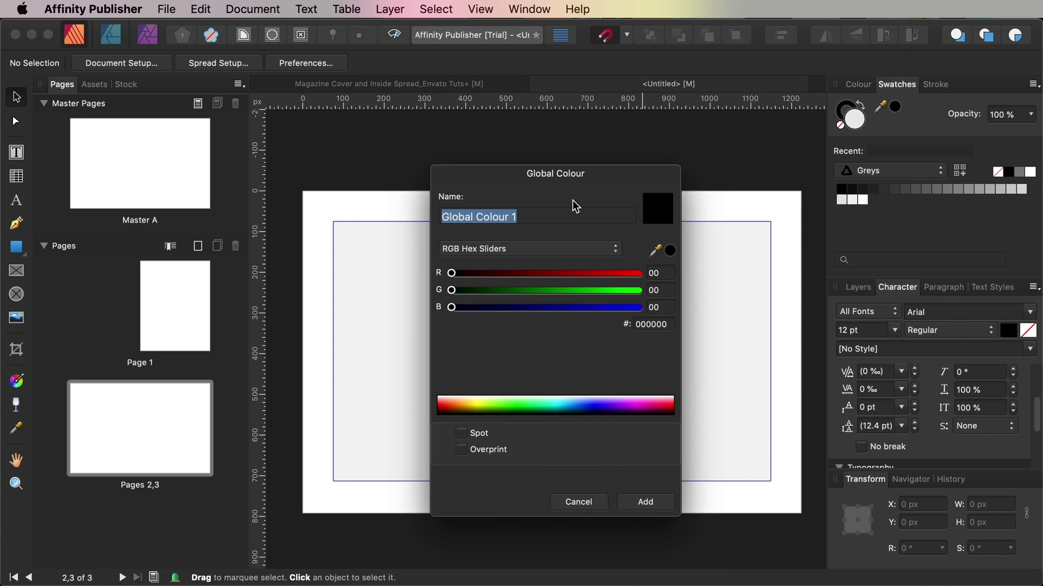
pyautogui.write('Off White')
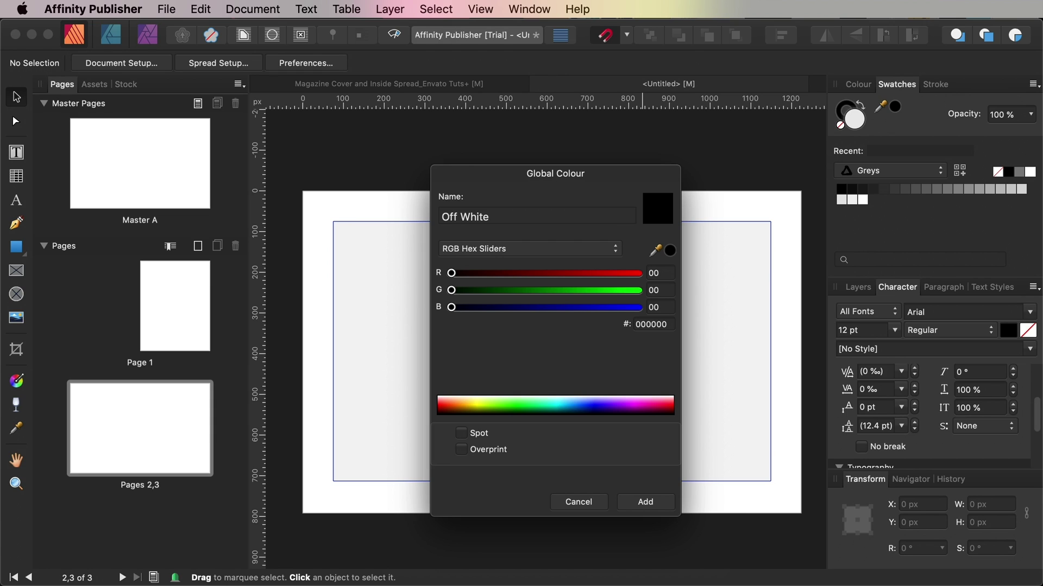
pyautogui.click(654, 324)
pyautogui.press('BackSpace')
pyautogui.click(656, 307)
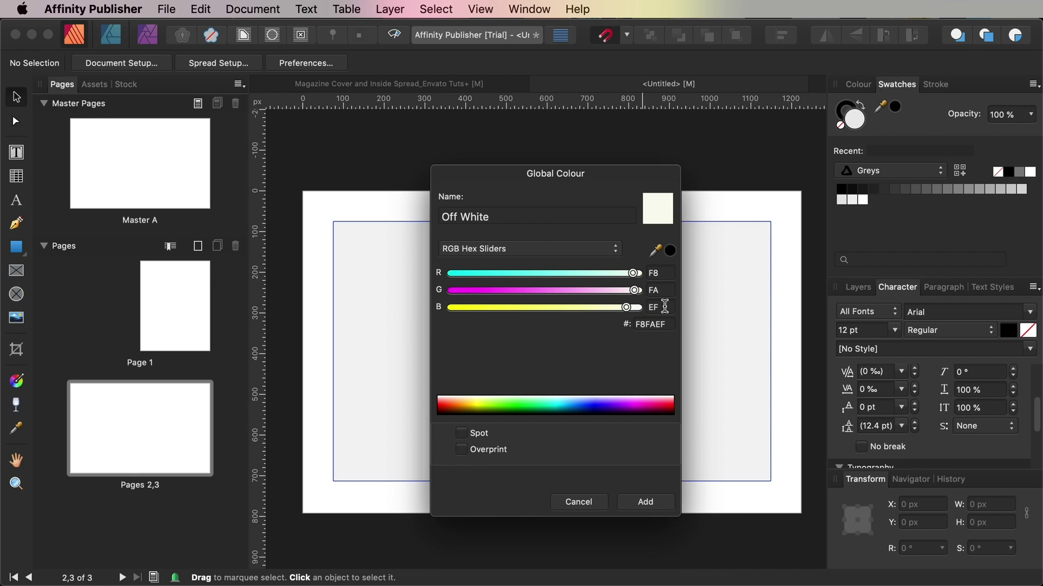
pyautogui.click(651, 507)
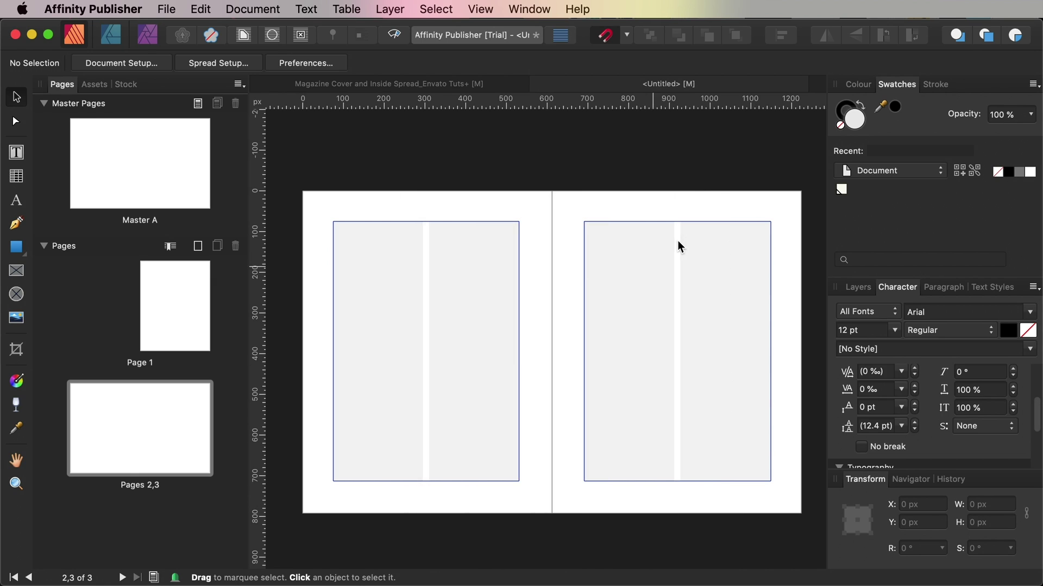
# Step: Add a global colour named Orange with hex FF6F17
pyautogui.click(1033, 84)
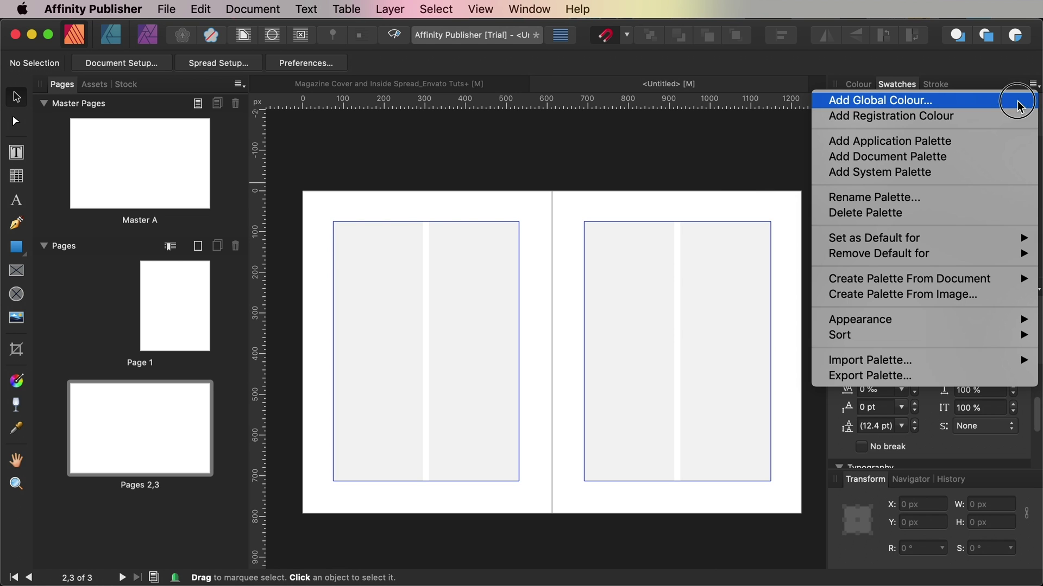
pyautogui.click(1013, 97)
pyautogui.moveTo(544, 146); pyautogui.dragTo(572, 185)
pyautogui.write('Orange')
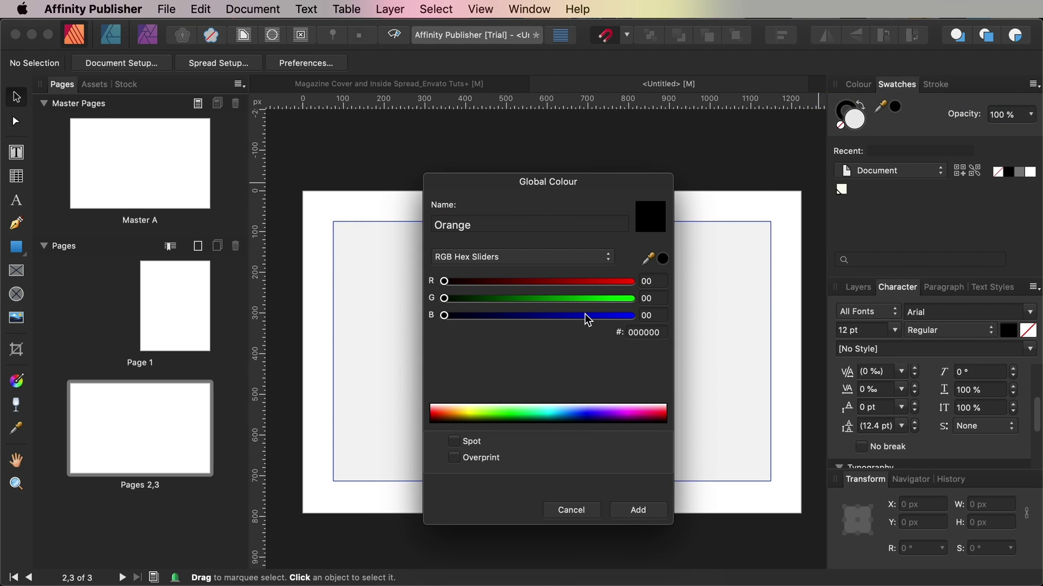
pyautogui.click(646, 332)
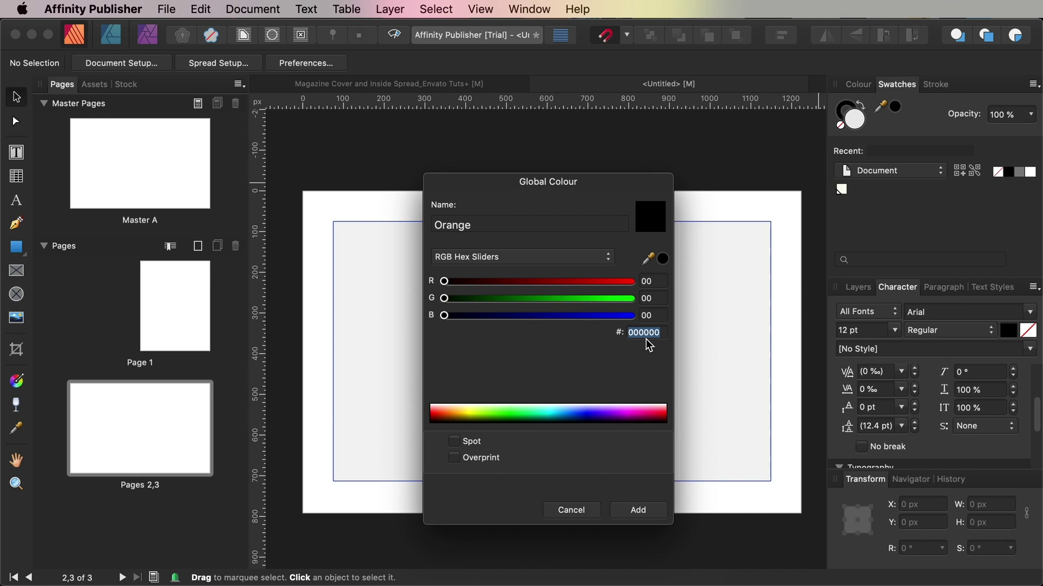
pyautogui.write('f')
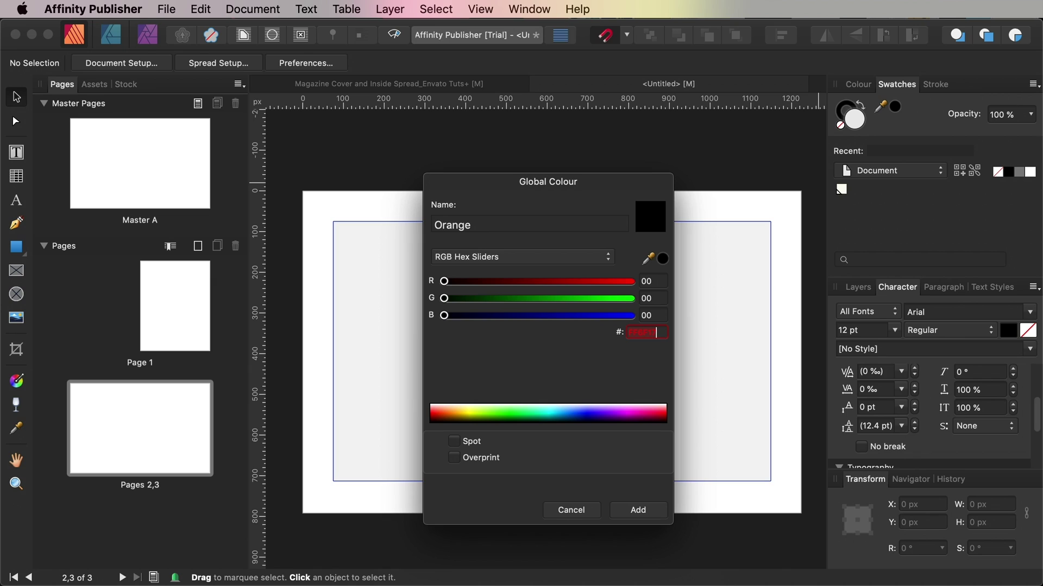
pyautogui.write('f6f17')
pyautogui.click(657, 316)
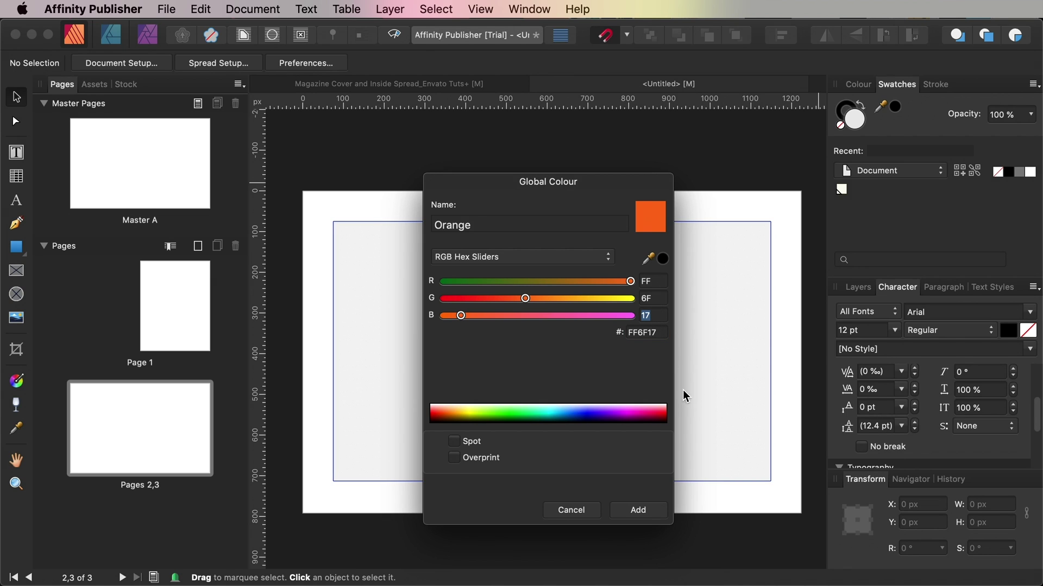
pyautogui.click(649, 514)
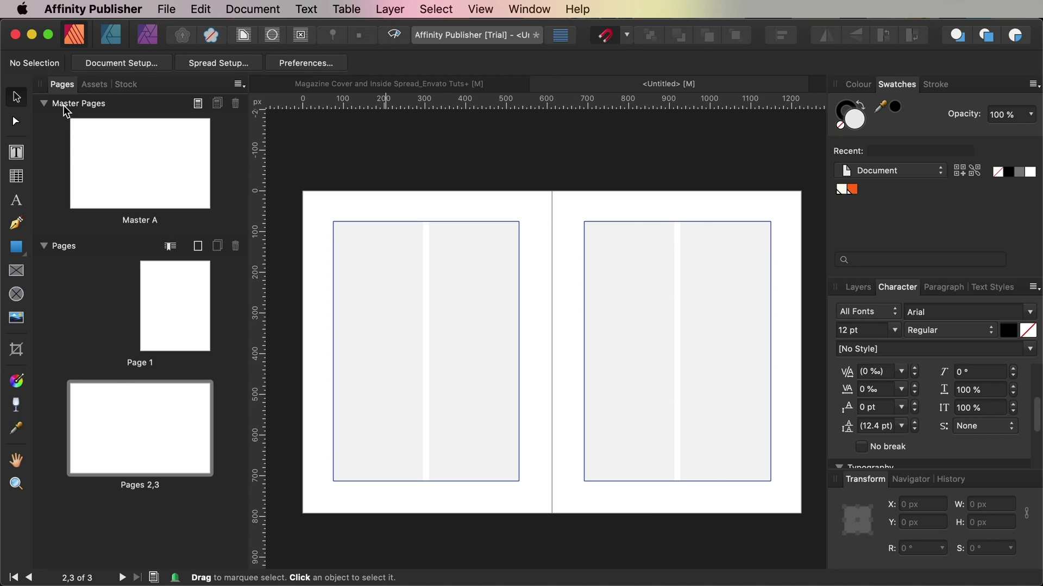
# Step: On Master A, draw a left-page-sized rectangle with no stroke and Off White fill
pyautogui.doubleClick(118, 156)
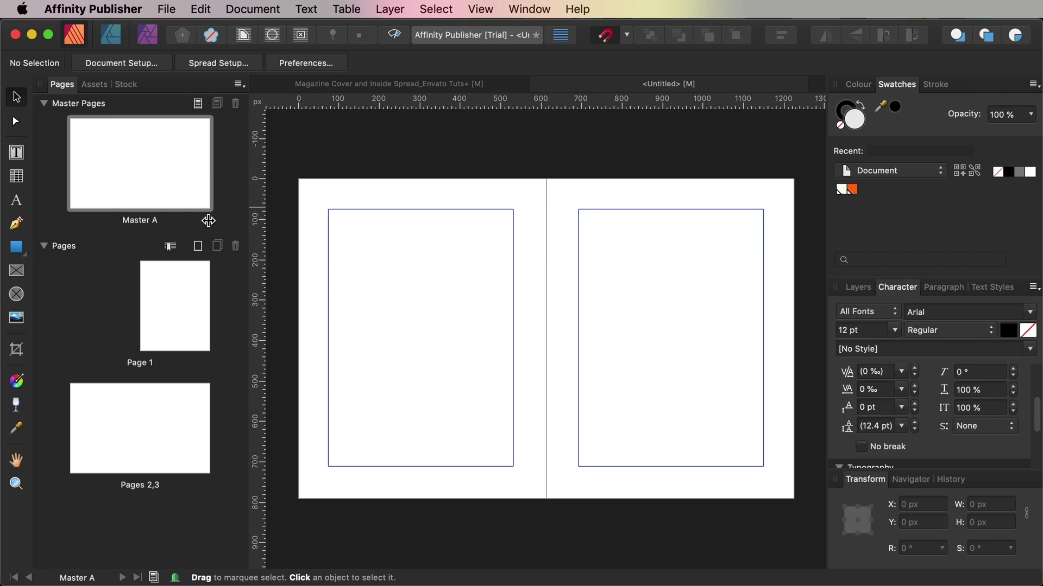
pyautogui.click(17, 247)
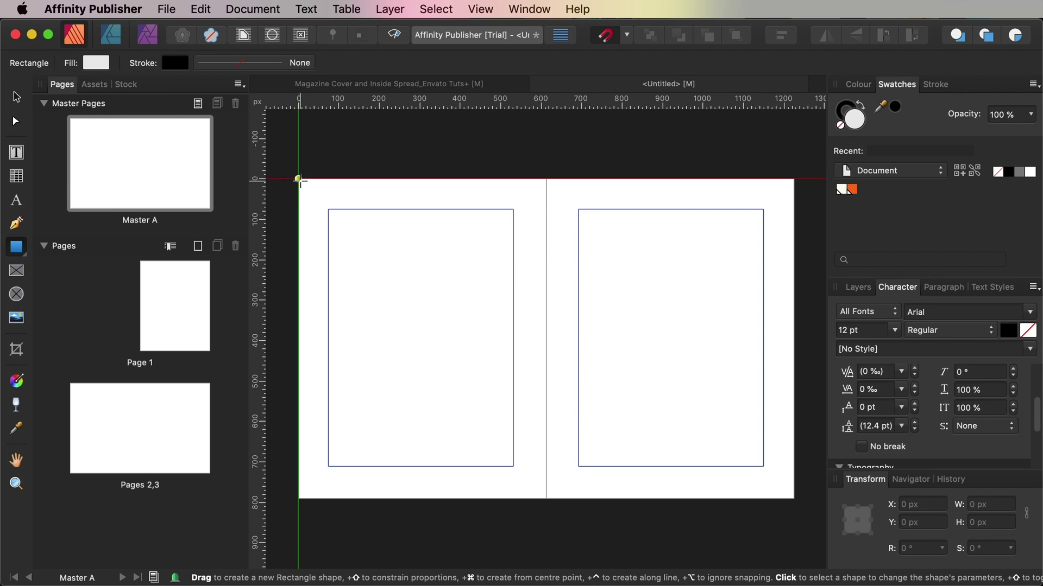
pyautogui.moveTo(300, 180)
pyautogui.mouseDown()
pyautogui.moveTo(552, 519)
pyautogui.moveTo(546, 499)
pyautogui.mouseUp()
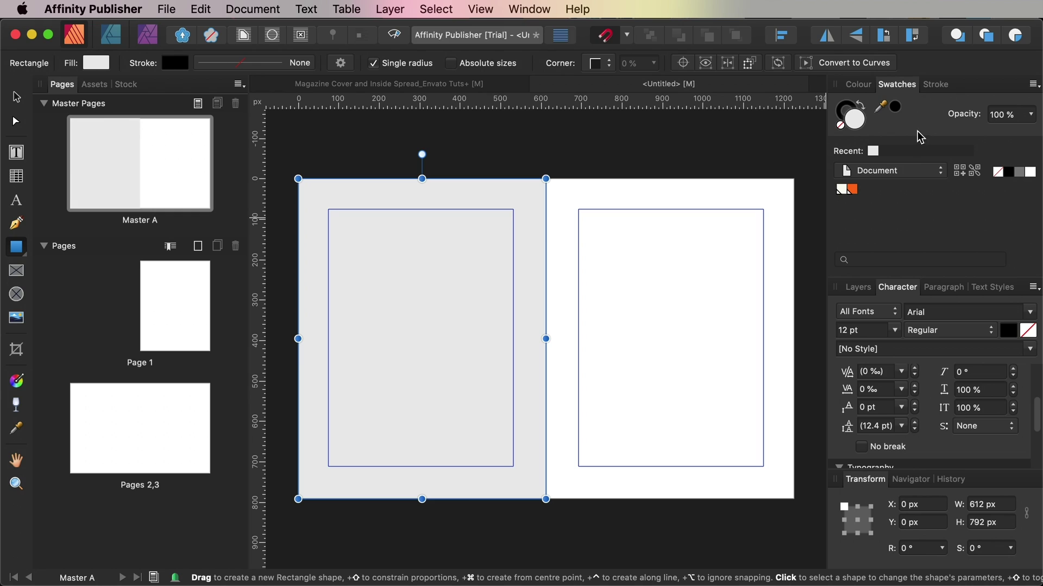
pyautogui.click(840, 125)
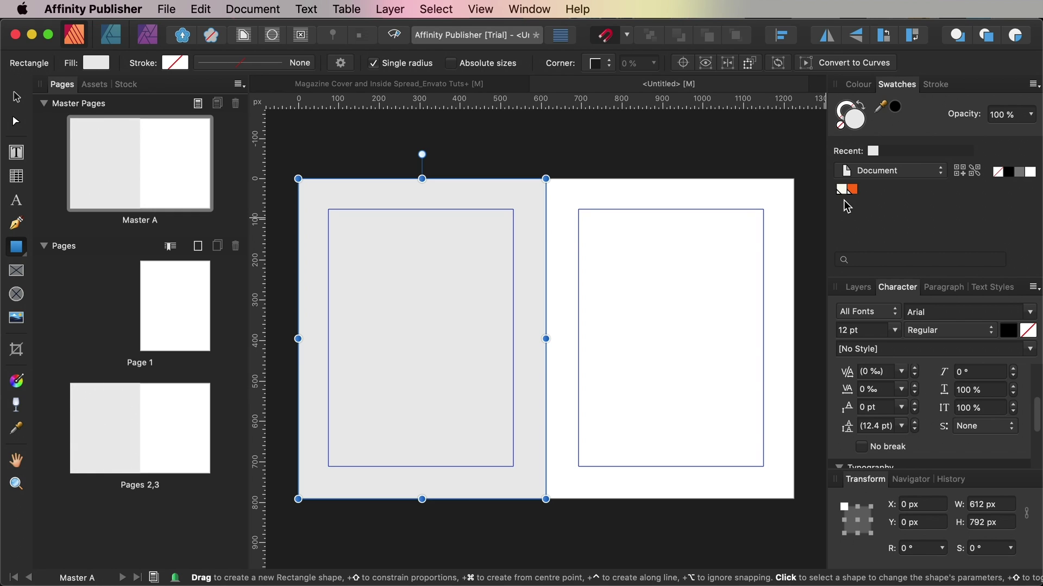
pyautogui.click(842, 189)
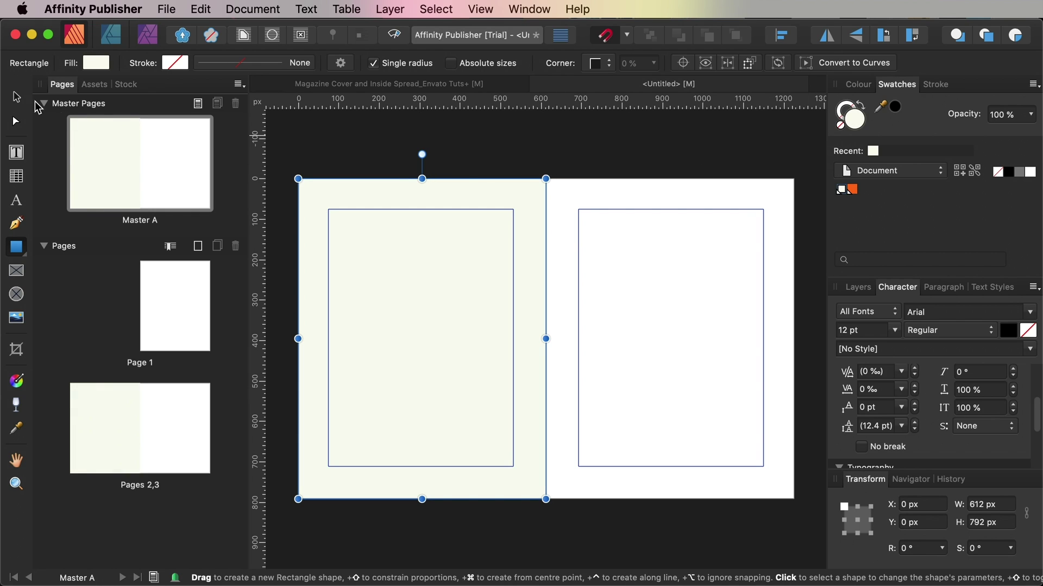
# Step: Duplicate the Off White rectangle onto the master's right page
pyautogui.click(17, 97)
pyautogui.click(202, 10)
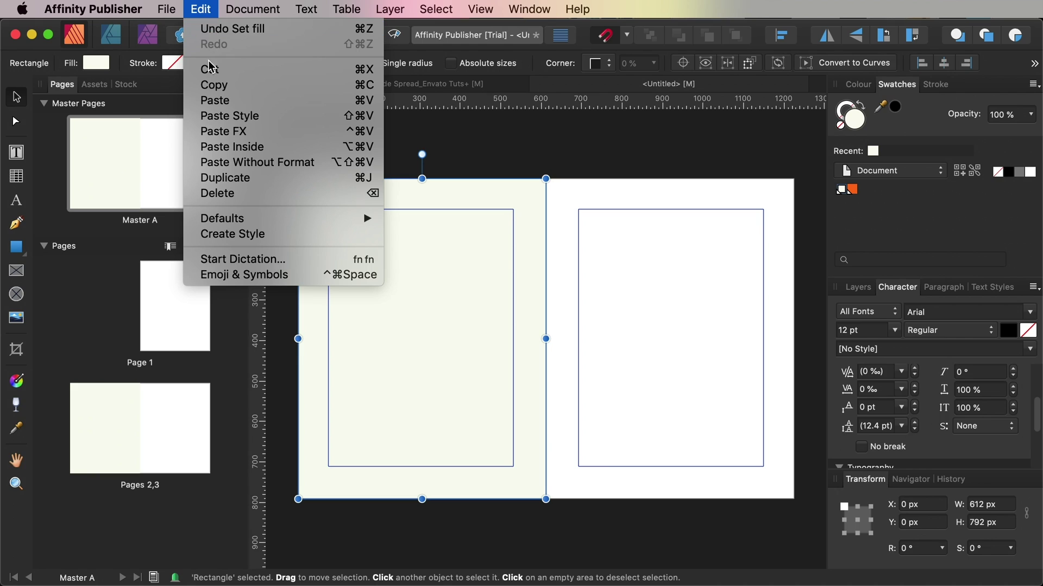
pyautogui.click(218, 85)
pyautogui.click(201, 9)
pyautogui.click(274, 131)
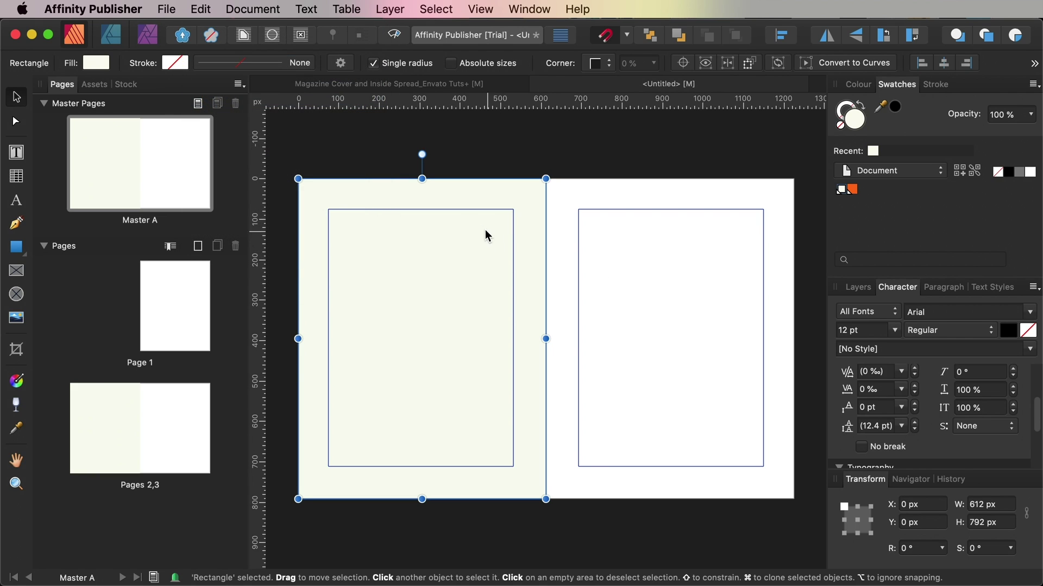
pyautogui.moveTo(487, 213); pyautogui.dragTo(717, 205)
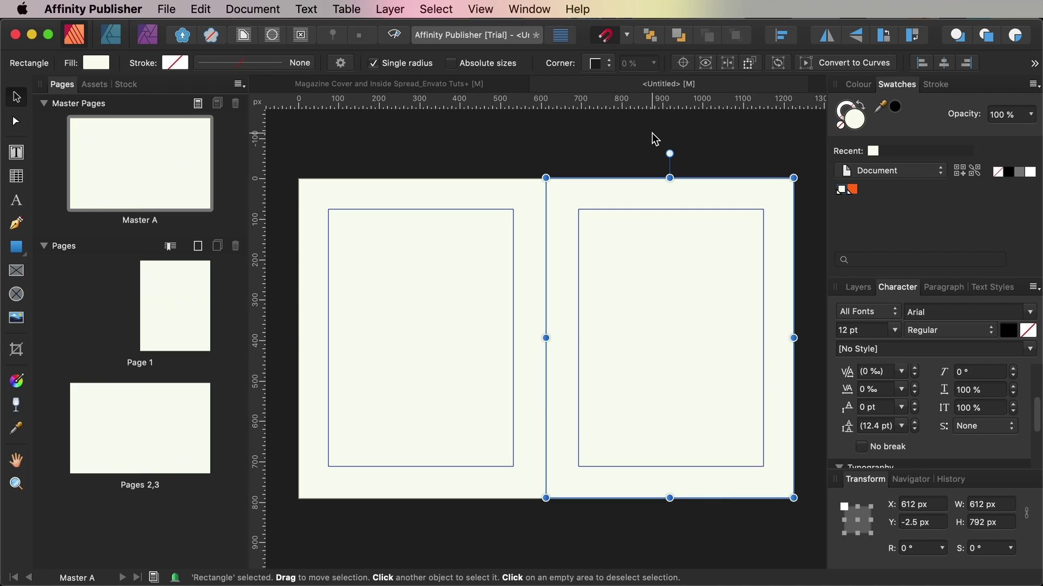
pyautogui.click(593, 155)
pyautogui.click(596, 184)
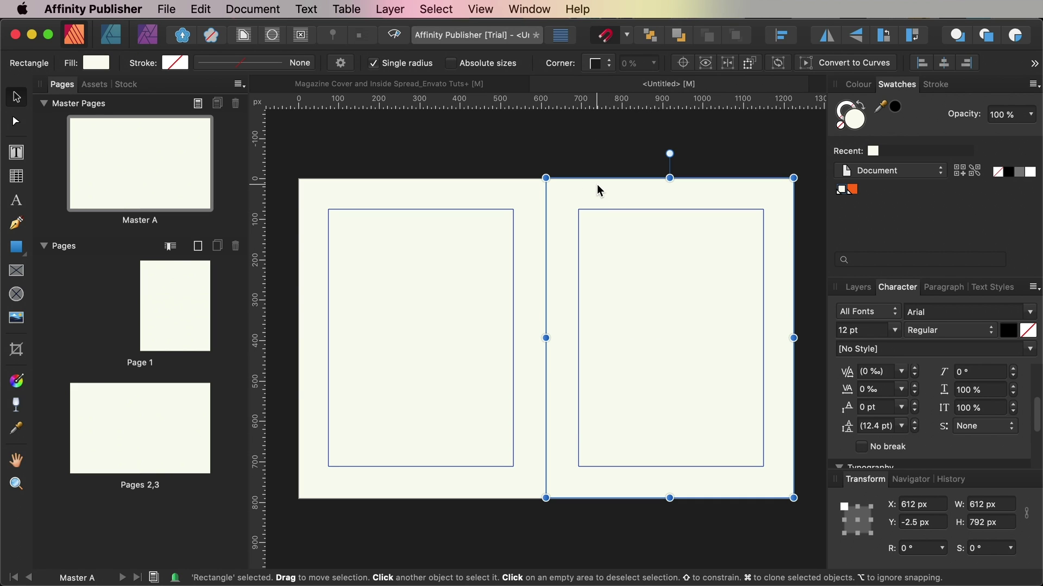
pyautogui.click(584, 146)
pyautogui.press('super+equal')
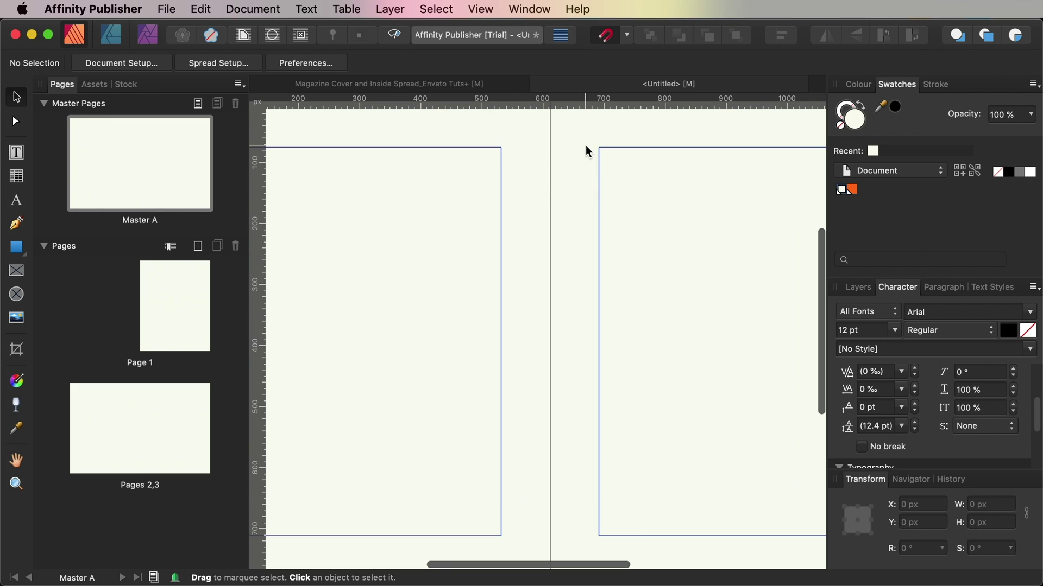
pyautogui.click(16, 152)
# Step: Draw a header text frame across the page top and type EDGE MAGAZINE at 2.5 pt
pyautogui.moveTo(423, 211); pyautogui.dragTo(777, 221)
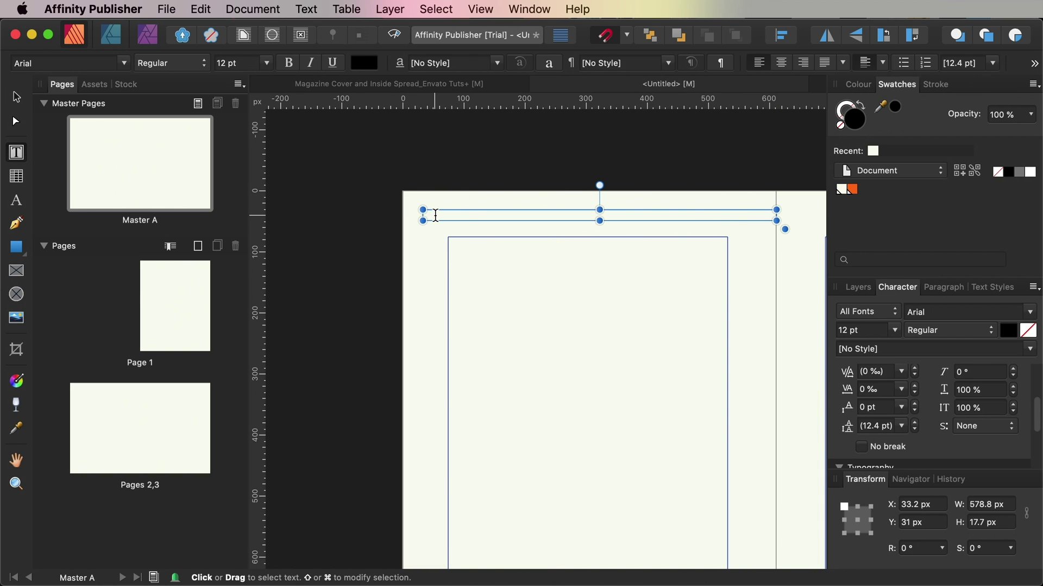
pyautogui.click(846, 330)
pyautogui.write('2.5')
pyautogui.press('Return')
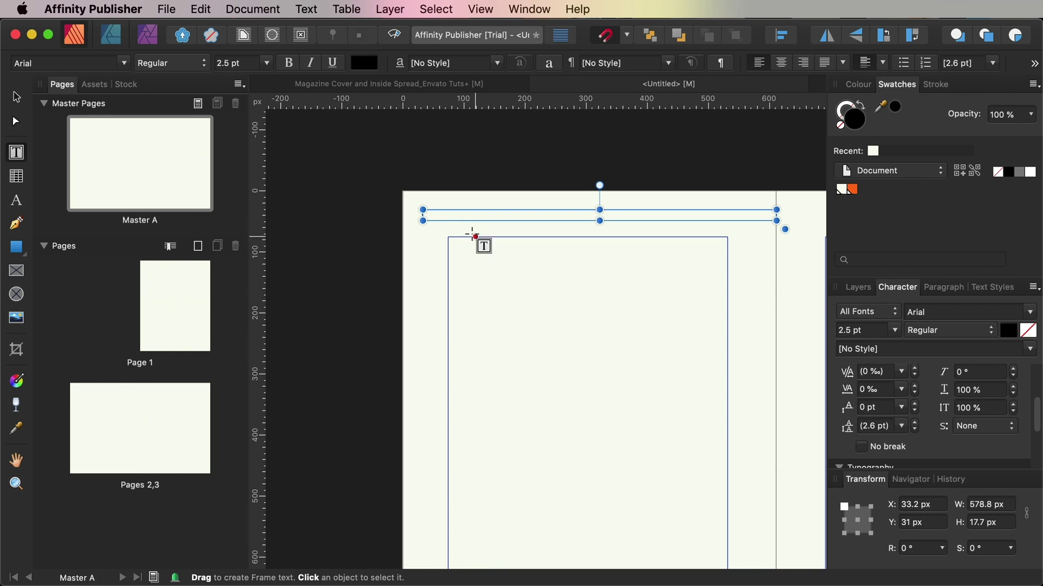
pyautogui.write('EDGE MAGAZINE')
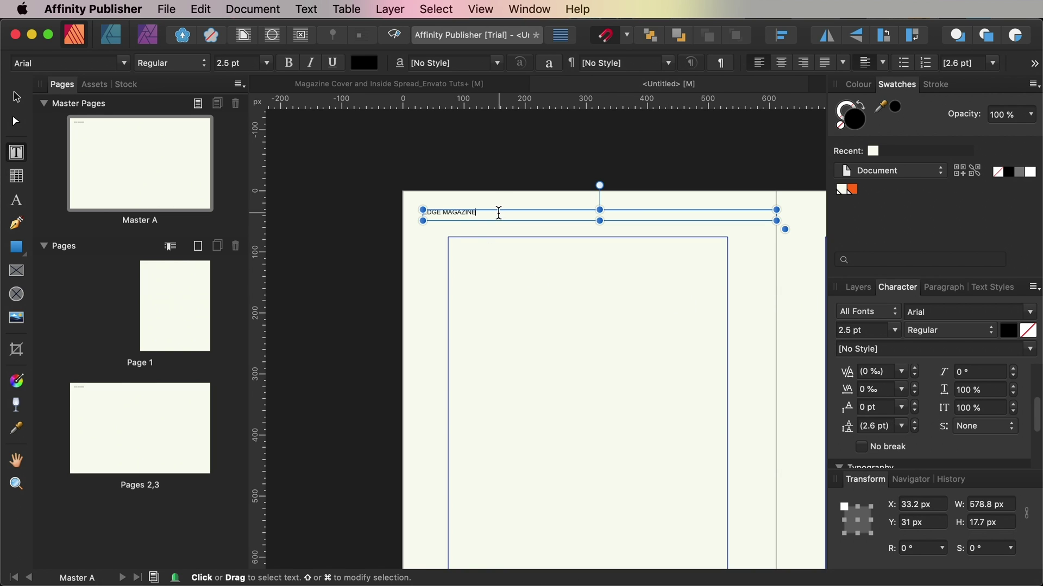
# Step: Style the header in Bw Modelica ExtraBold, All Caps, coloured Orange
pyautogui.moveTo(495, 212); pyautogui.dragTo(376, 216)
pyautogui.click(1030, 313)
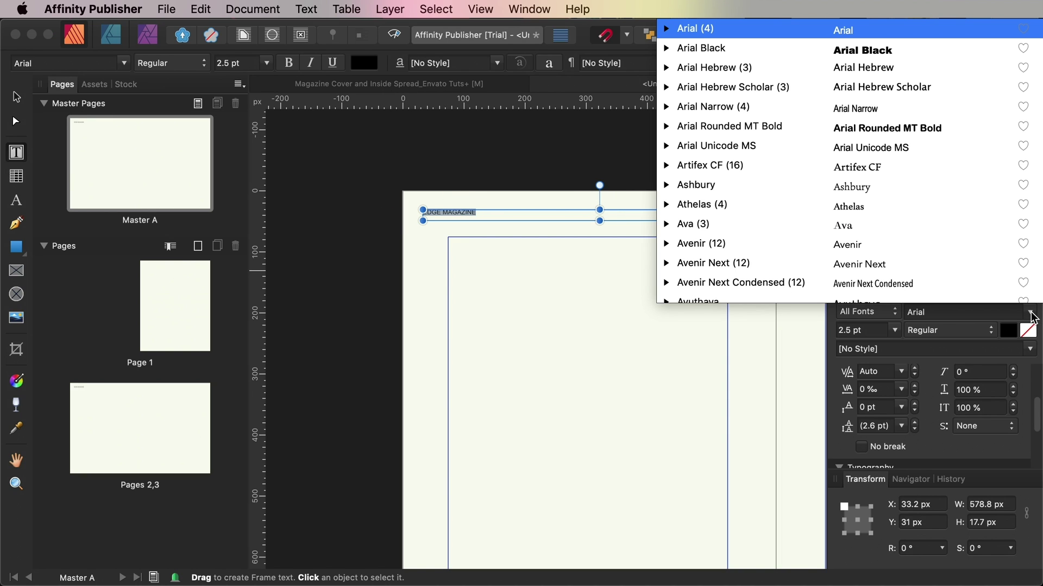
pyautogui.write('mode')
pyautogui.click(961, 336)
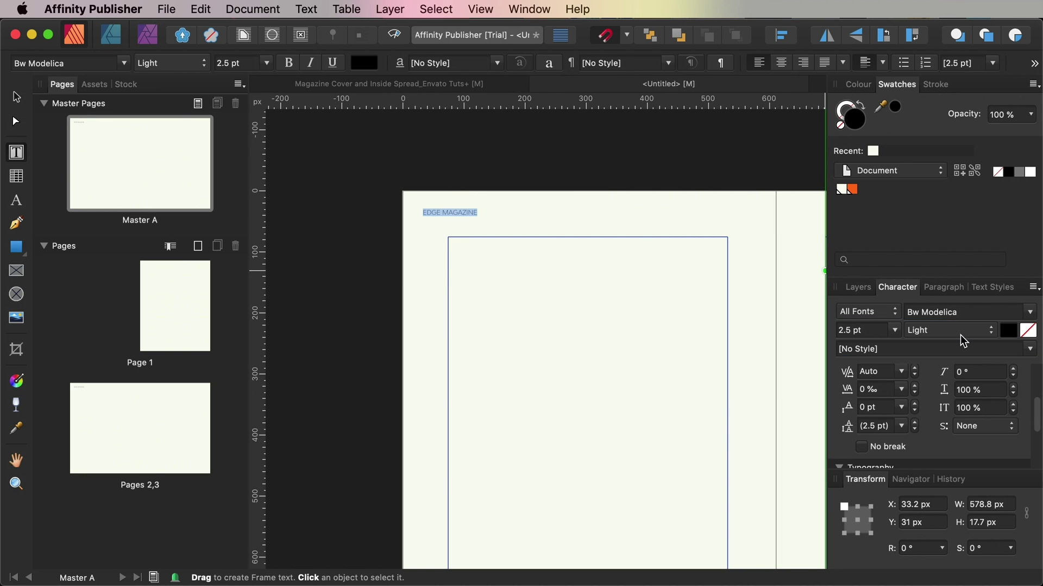
pyautogui.click(957, 338)
pyautogui.click(937, 476)
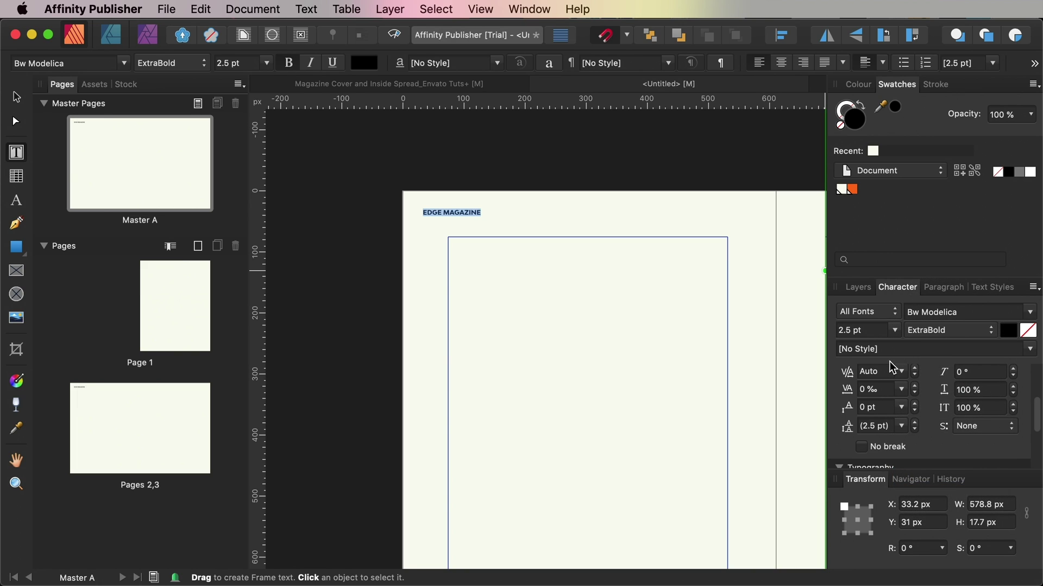
pyautogui.scroll(-3, 986, 417)
pyautogui.click(985, 412)
pyautogui.click(853, 189)
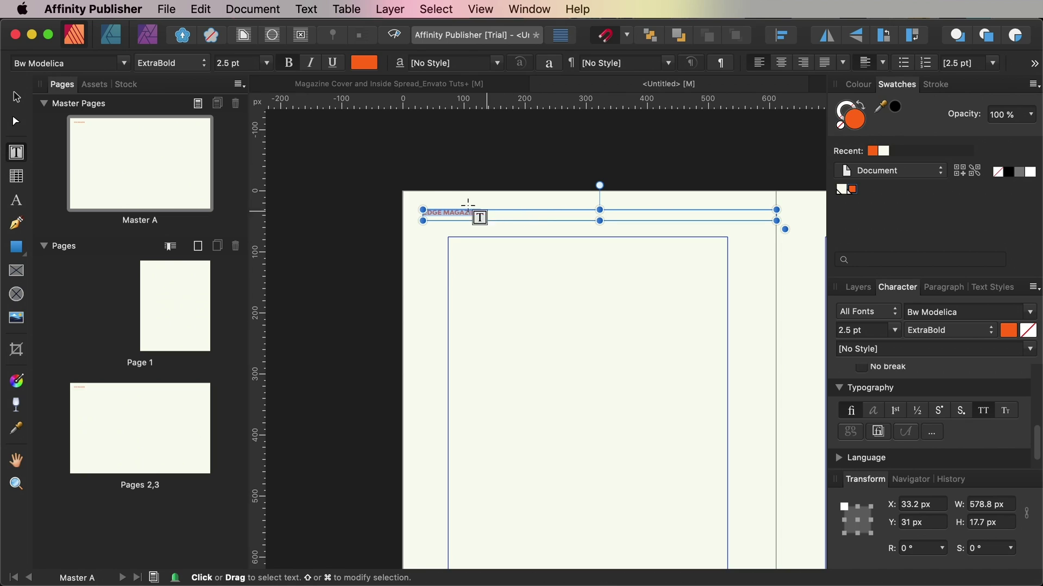
pyautogui.press('Escape')
pyautogui.click(446, 140)
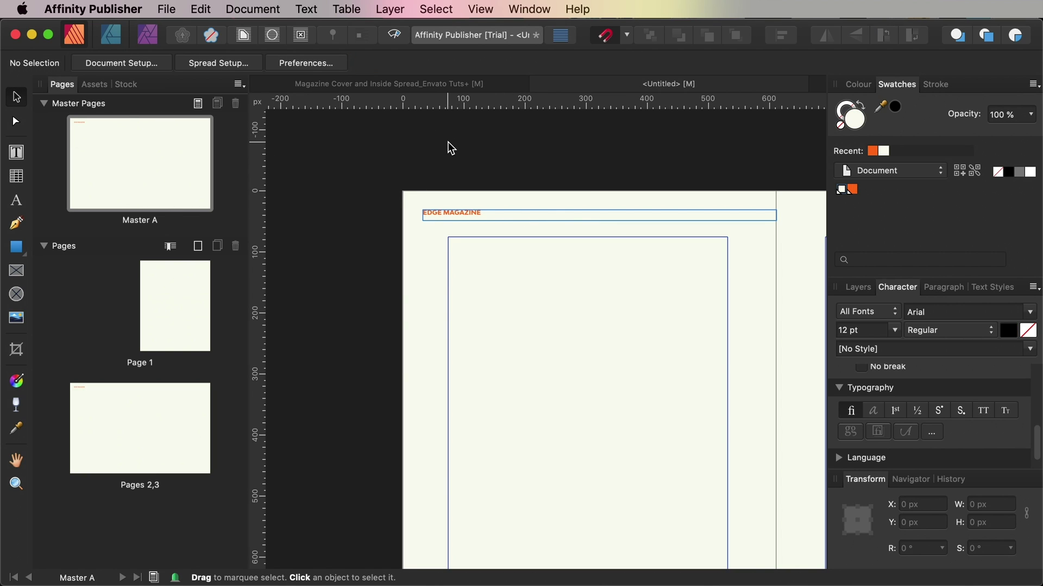
# Step: Place a copy of the header frame on the master's right page, right-aligned
pyautogui.click(435, 211)
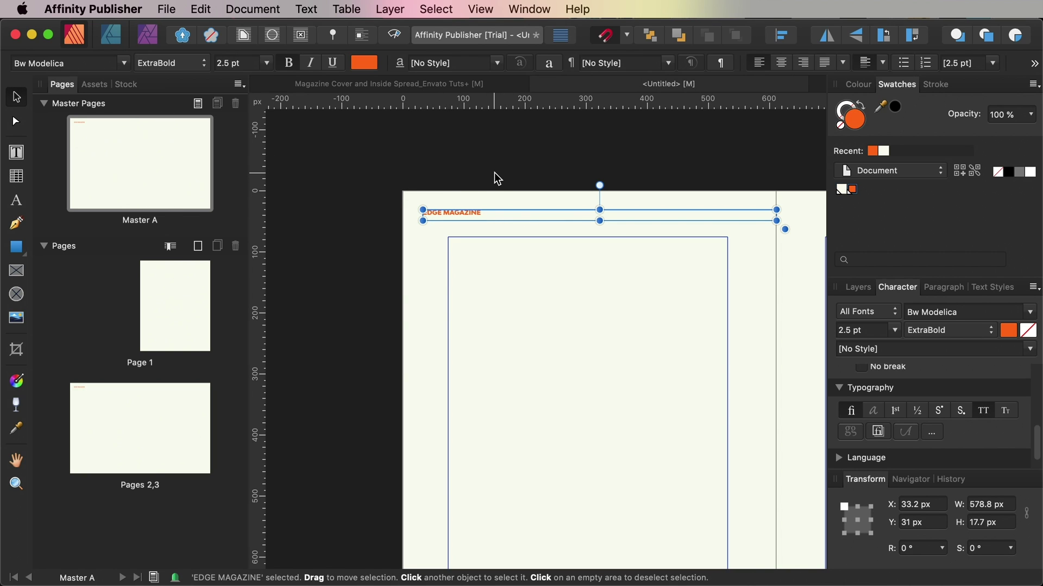
pyautogui.hscroll(5, 484, 187)
pyautogui.click(292, 219)
pyautogui.moveTo(292, 219); pyautogui.dragTo(635, 213)
pyautogui.hscroll(3, 487, 231)
pyautogui.click(935, 286)
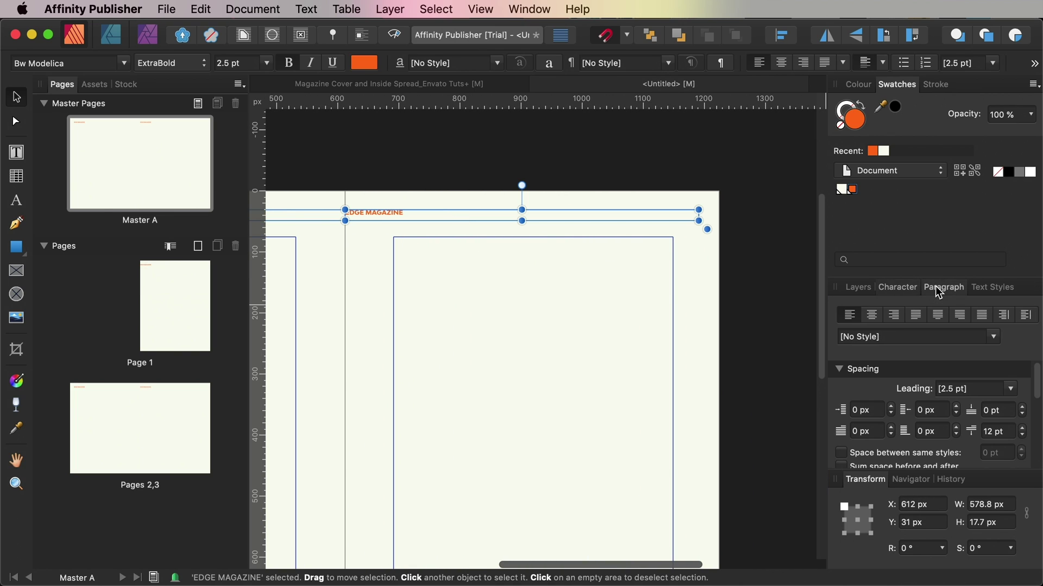
pyautogui.click(893, 314)
# Step: Replace the right header's text with 'ISSUE NO. WINTER 2020'
pyautogui.doubleClick(638, 212)
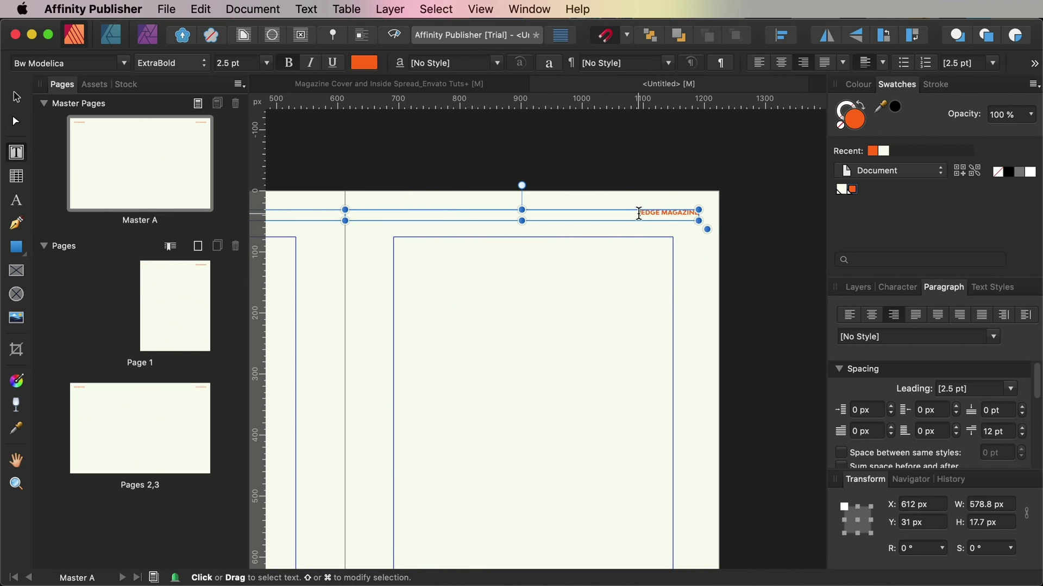
pyautogui.moveTo(638, 213); pyautogui.dragTo(717, 216)
pyautogui.write('ISSUE')
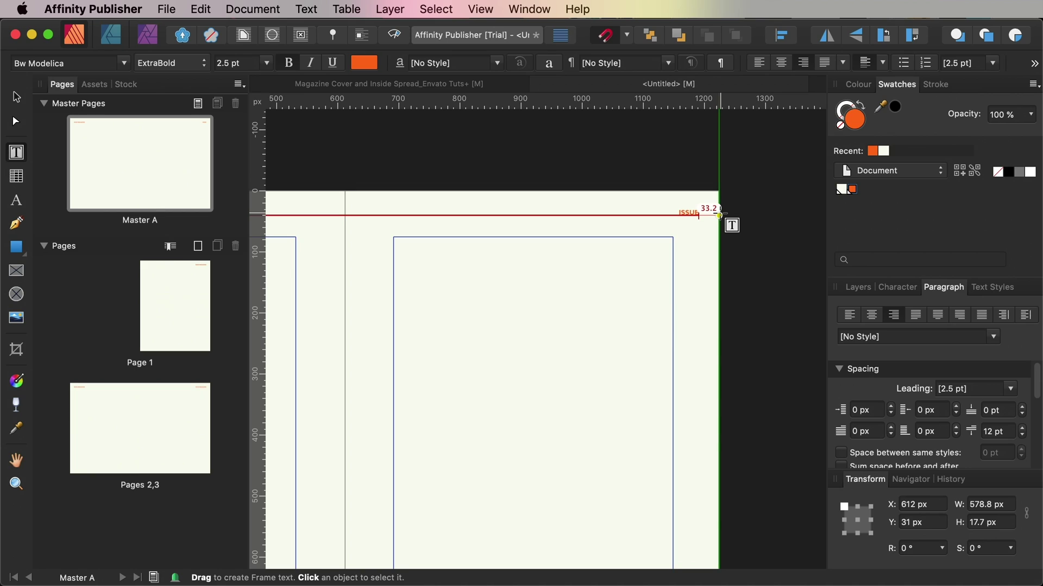
pyautogui.write(' NO. W')
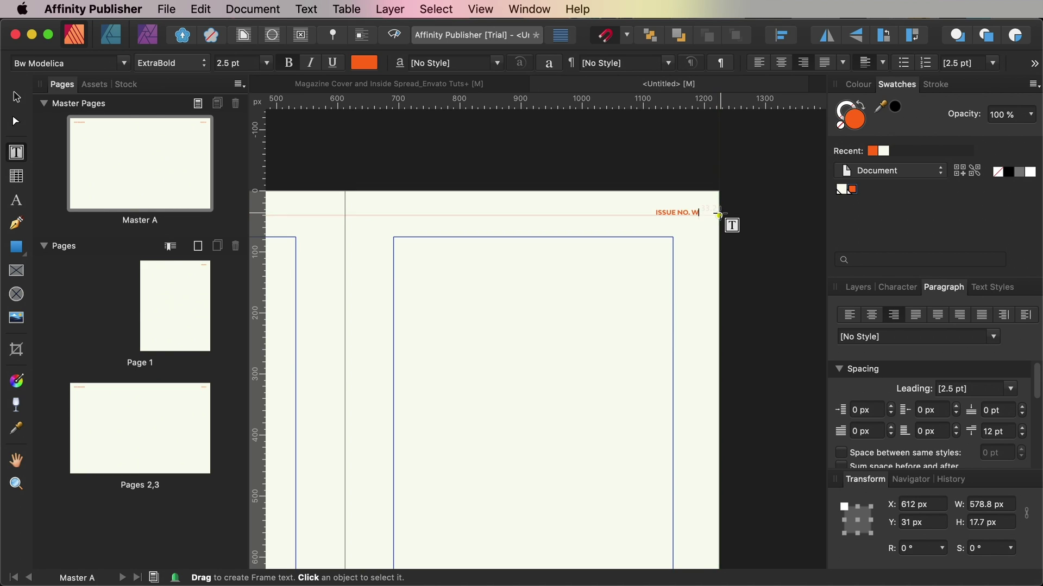
pyautogui.write('INTER 2020')
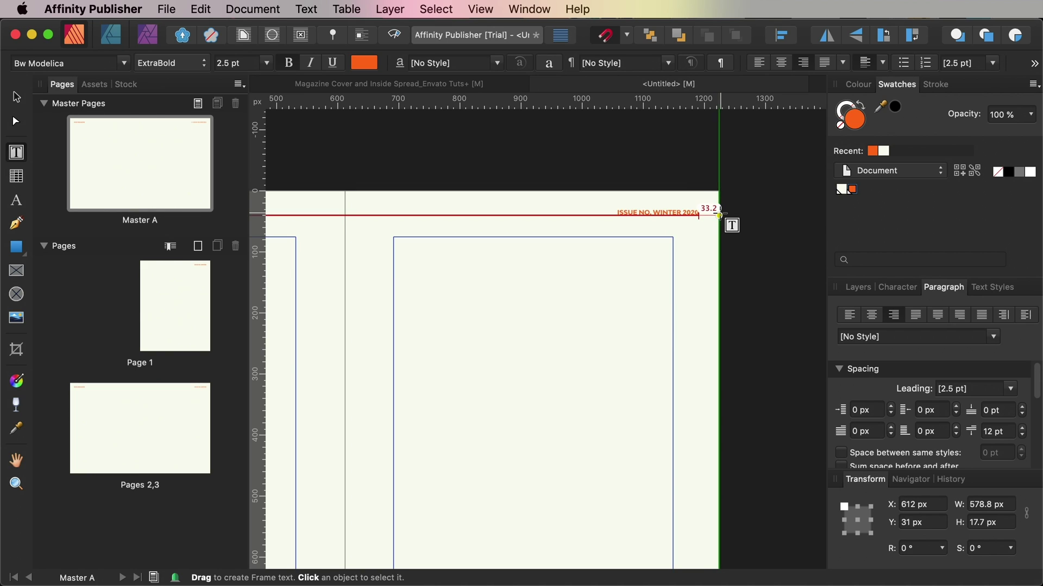
pyautogui.press('Escape')
# Step: Paste a copy of the EDGE MAGAZINE frame at the left page bottom and clear its text
pyautogui.press('v')
pyautogui.hscroll(-10, 630, 185)
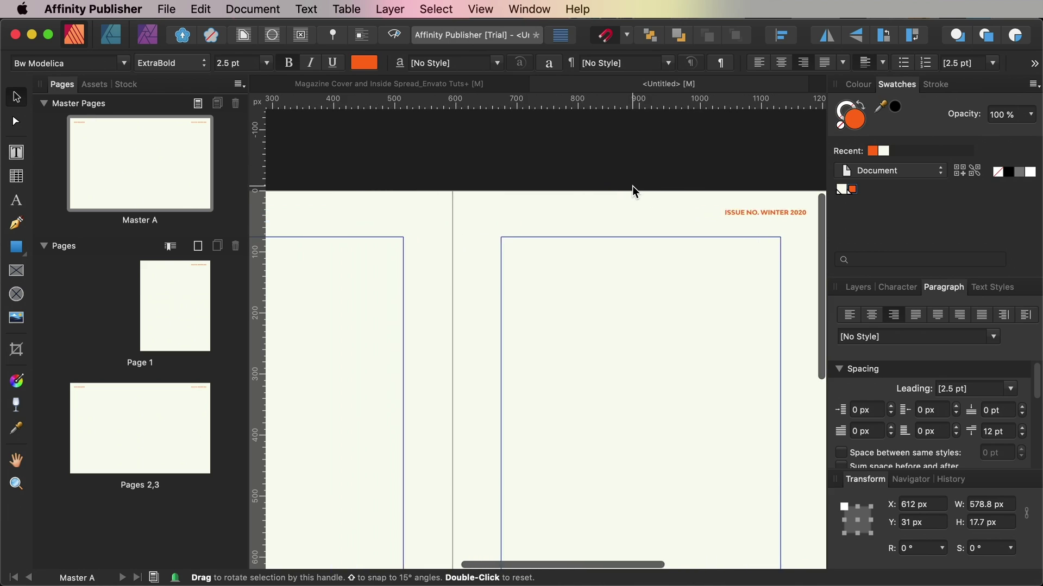
pyautogui.scroll(-7, 632, 185)
pyautogui.press('super+v')
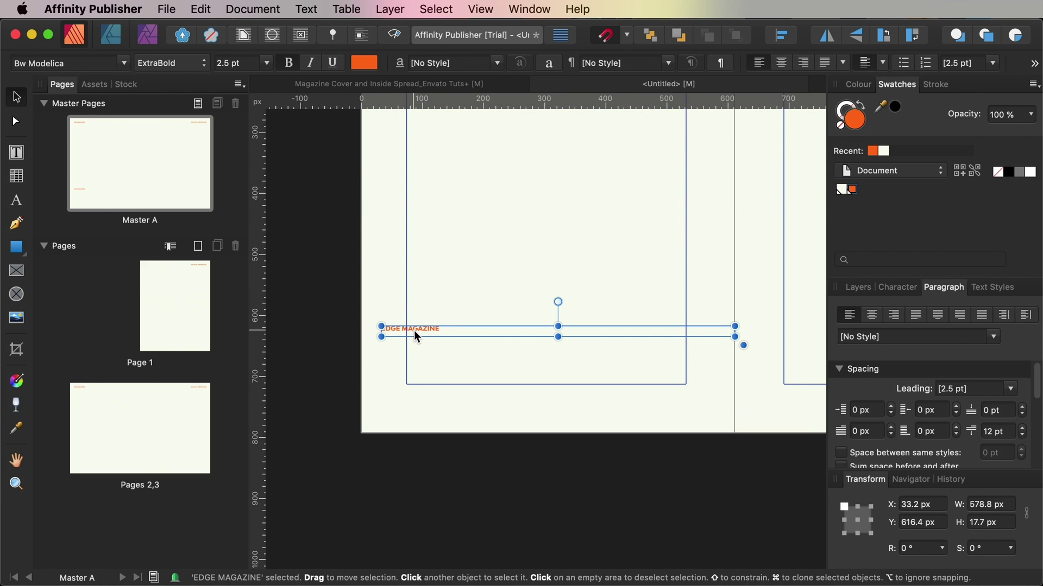
pyautogui.moveTo(414, 331); pyautogui.dragTo(413, 410)
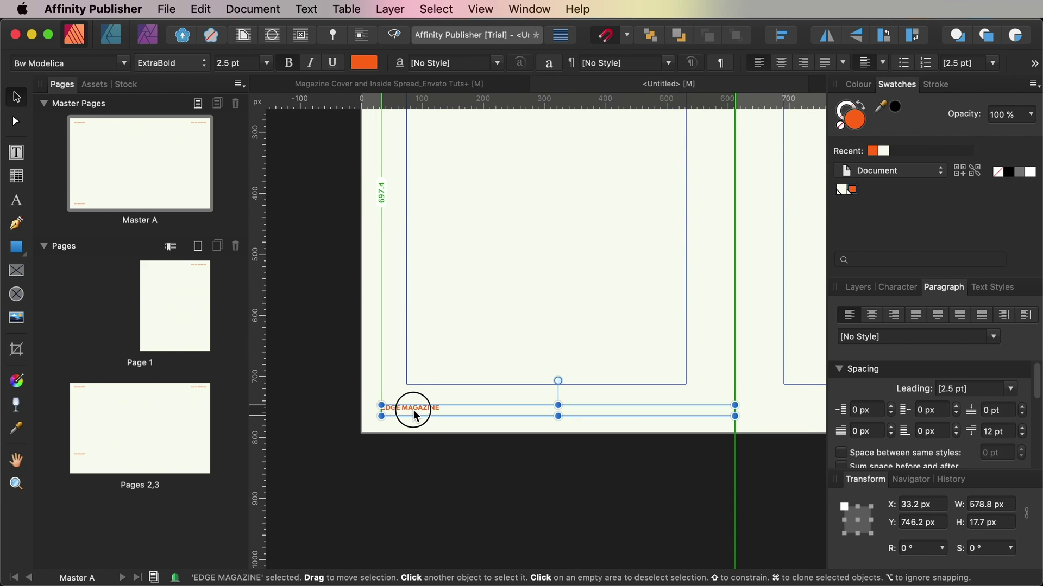
pyautogui.click(414, 449)
pyautogui.press('w')
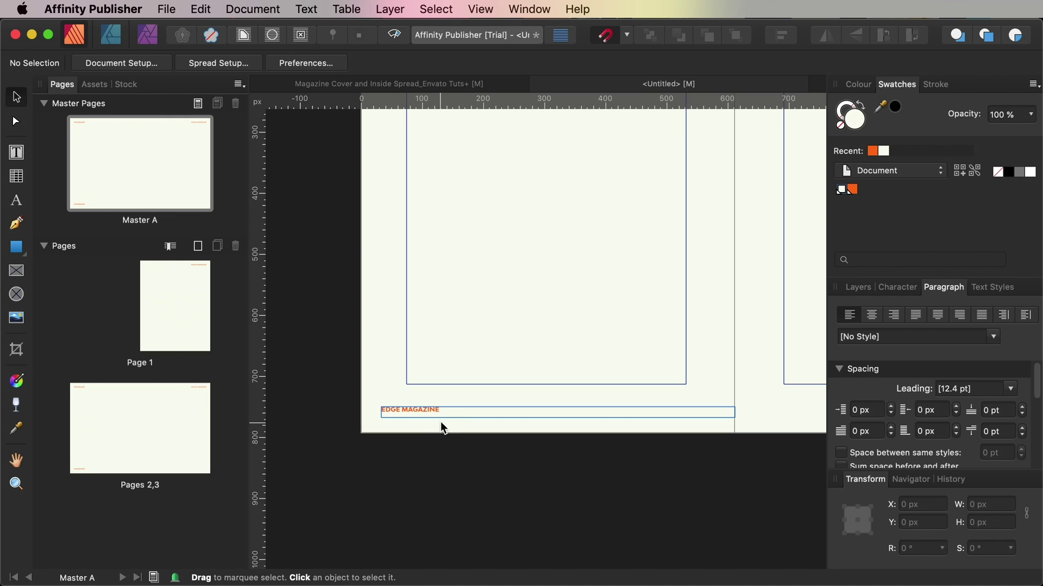
pyautogui.doubleClick(443, 411)
pyautogui.moveTo(452, 411); pyautogui.dragTo(377, 418)
pyautogui.press('BackSpace')
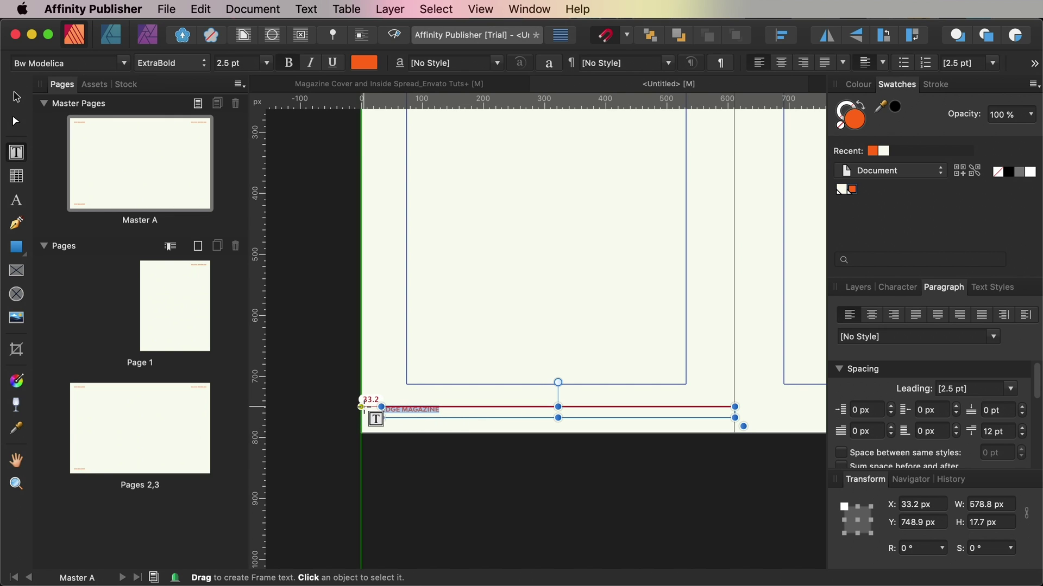
pyautogui.click(373, 417)
pyautogui.press('Escape')
pyautogui.press('v')
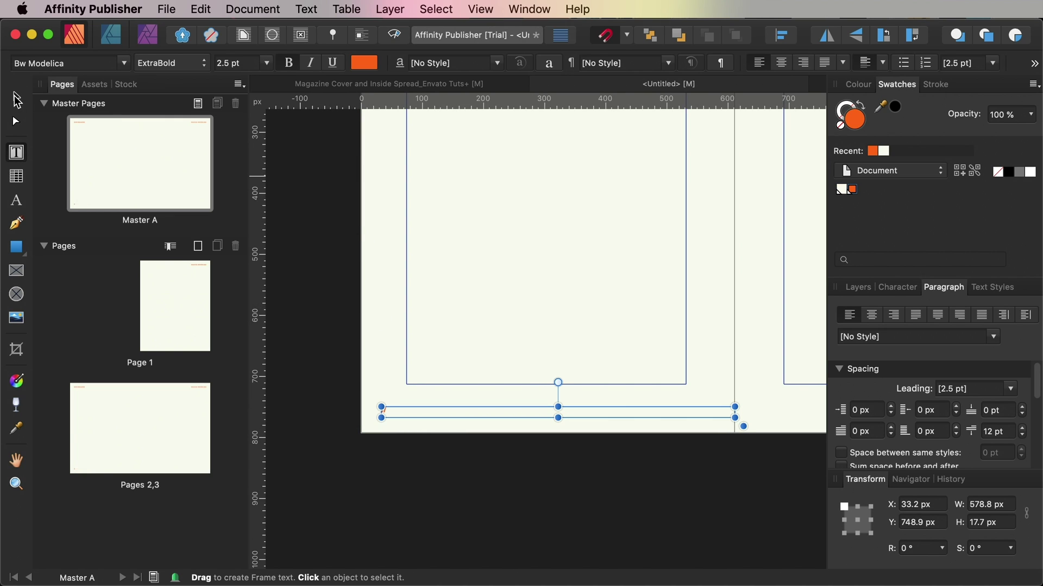
pyautogui.click(404, 429)
# Step: Fill the footer frame with // followed by a Page Number field
pyautogui.doubleClick(405, 412)
pyautogui.click(306, 9)
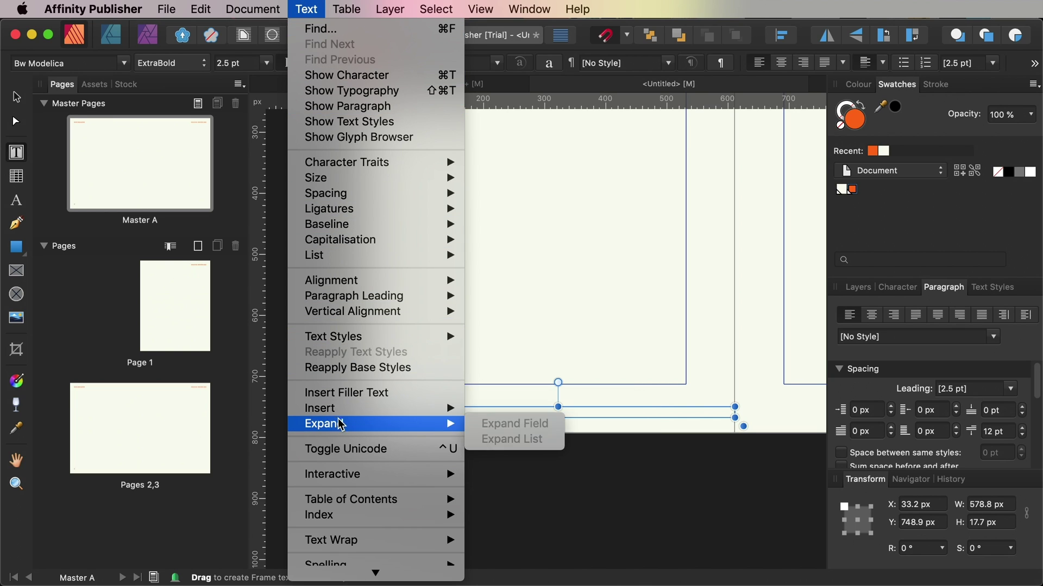
pyautogui.moveTo(339, 413)
pyautogui.moveTo(513, 412)
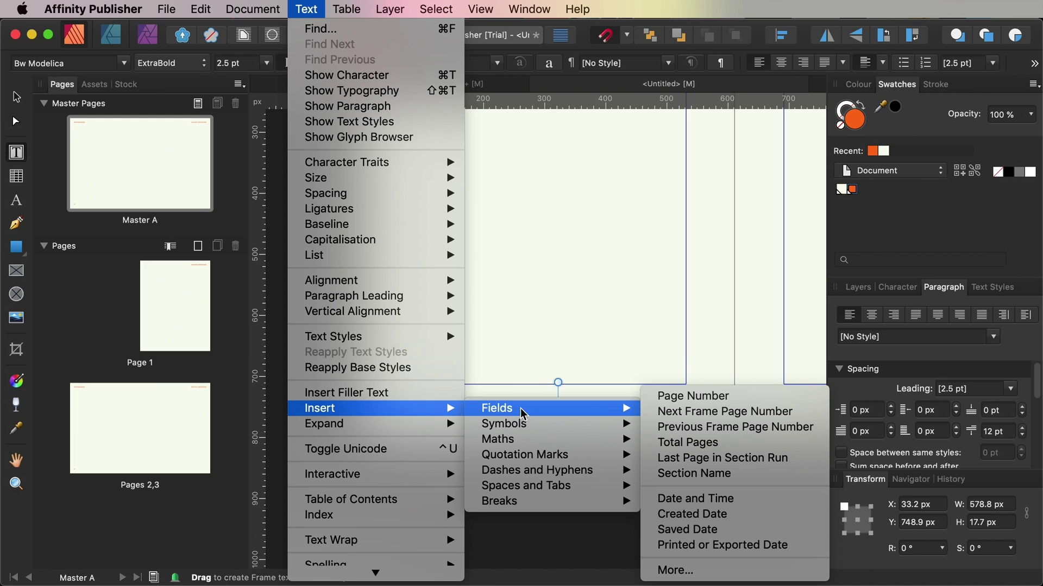
pyautogui.click(674, 399)
# Step: Duplicate the page-number footer onto the right master page and right-align it
pyautogui.hscroll(2, 493, 452)
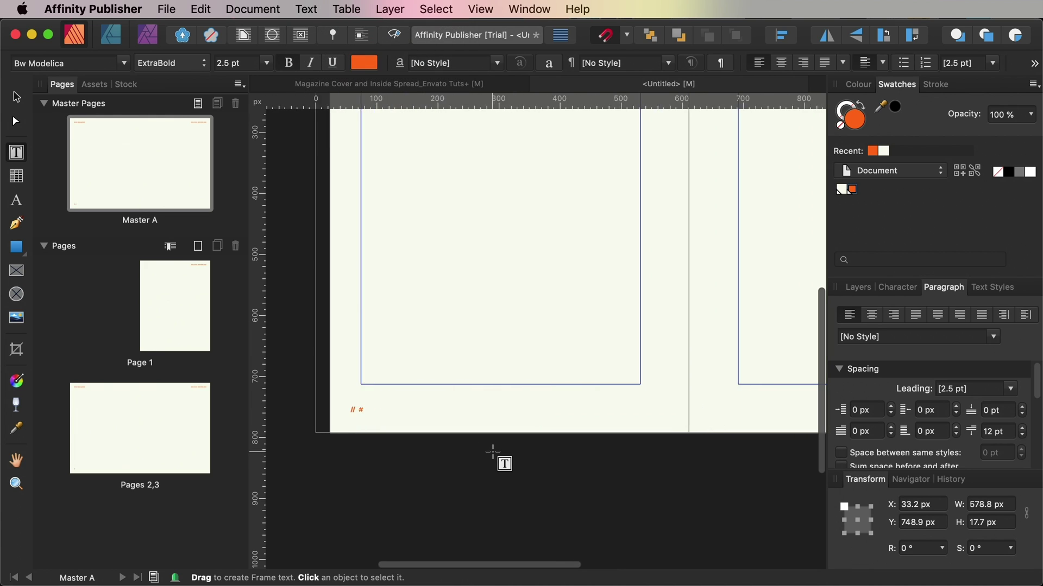
pyautogui.click(333, 418)
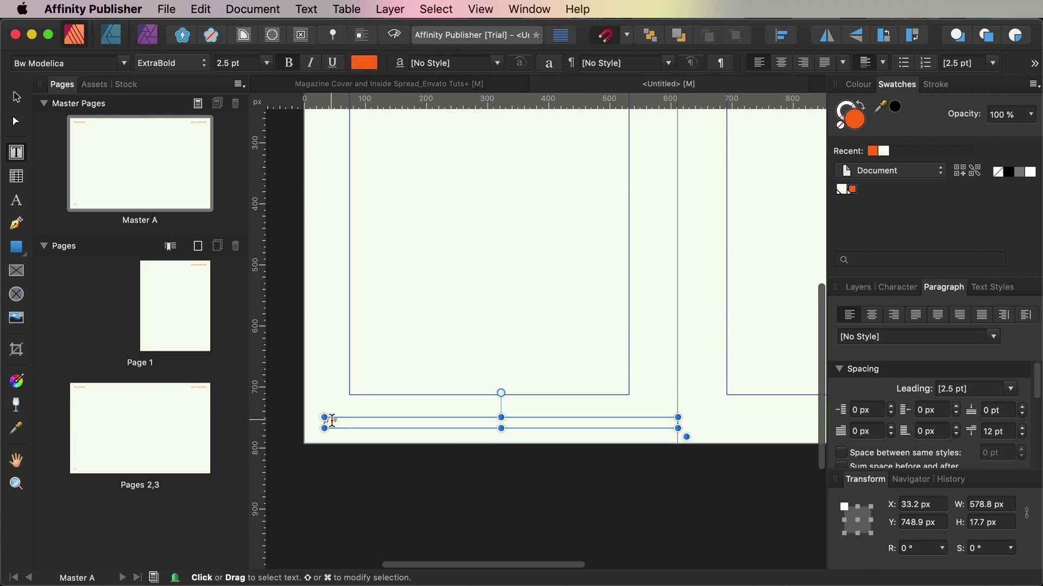
pyautogui.click(16, 99)
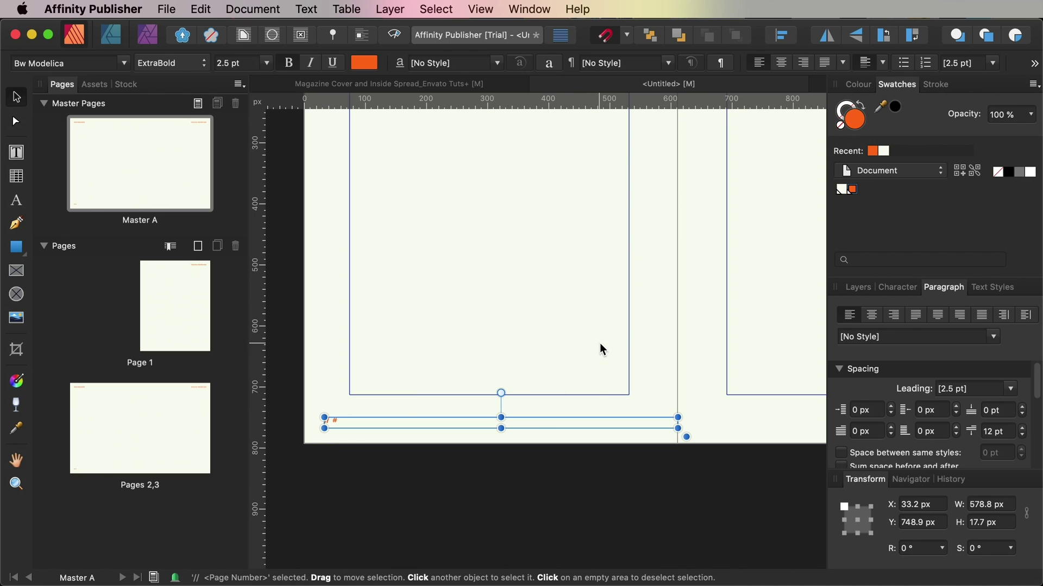
pyautogui.press('super+c')
pyautogui.moveTo(450, 419); pyautogui.dragTo(799, 421)
pyautogui.hscroll(8, 638, 452)
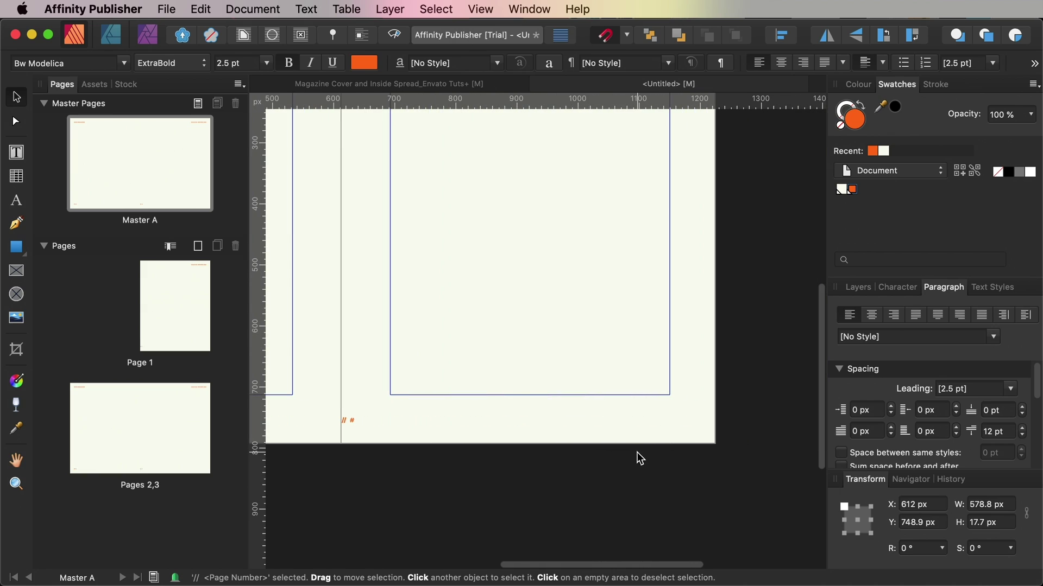
pyautogui.click(897, 320)
pyautogui.click(739, 441)
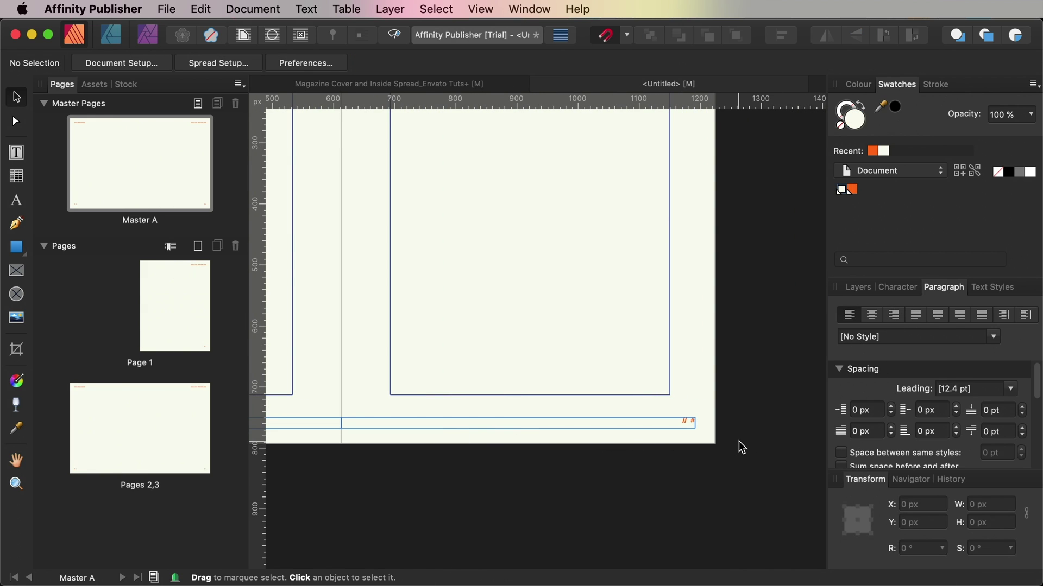
pyautogui.press('super+0')
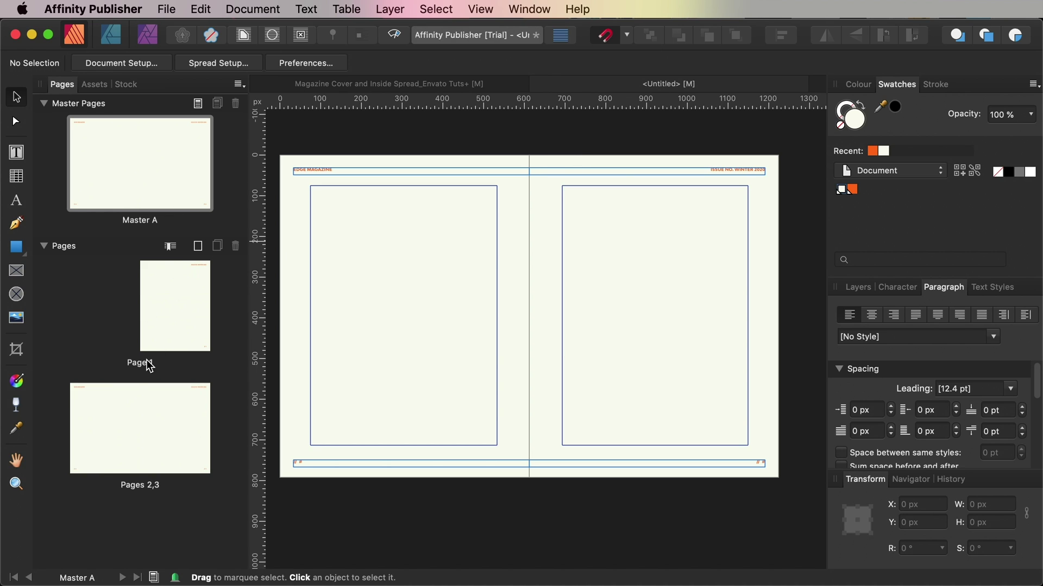
# Step: Open the pages 2–3 spread and draw a 221 × 367.4 px text frame in page 2's lower-left column
pyautogui.doubleClick(102, 423)
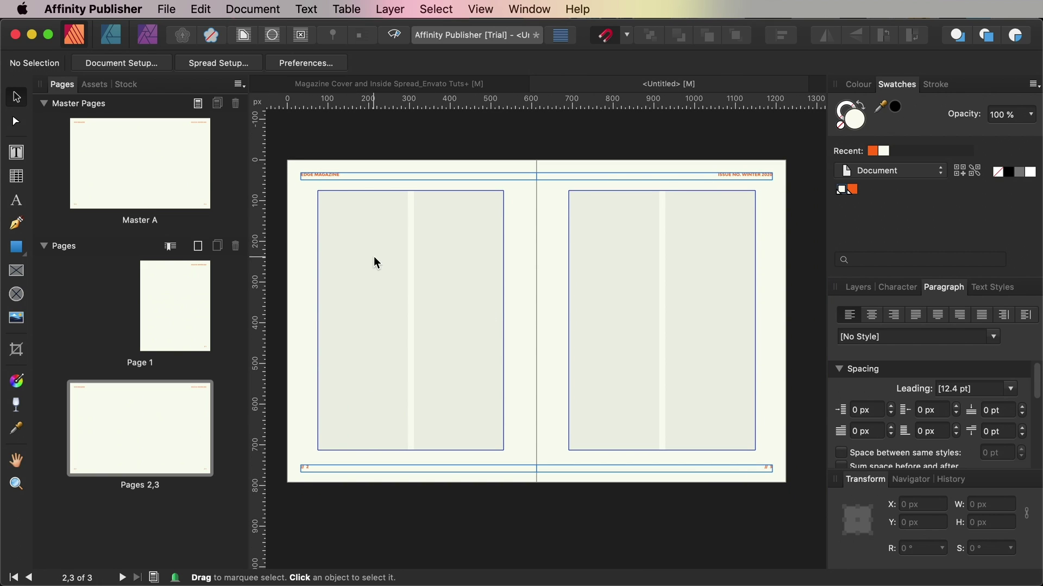
pyautogui.click(13, 154)
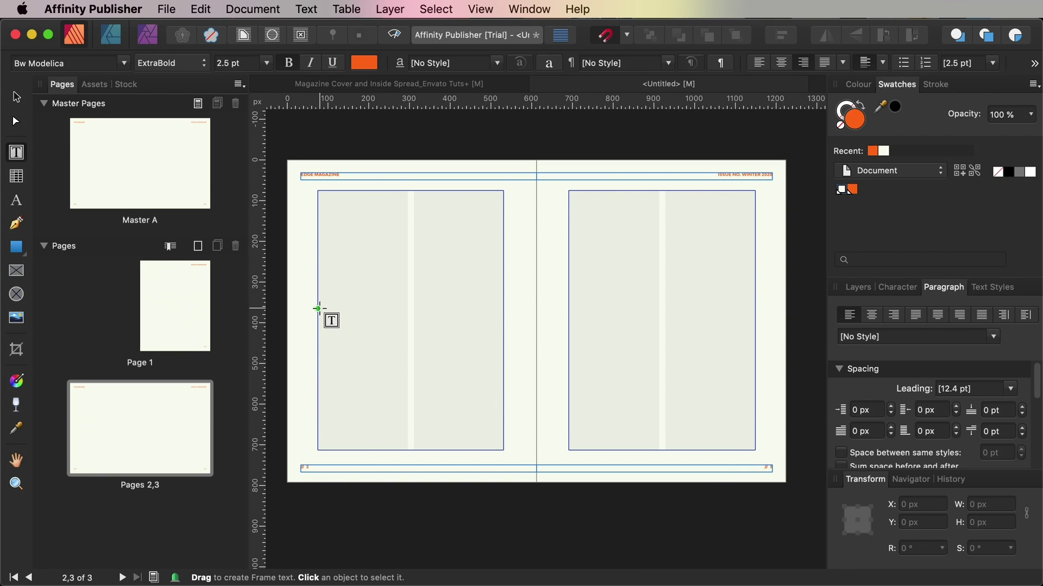
pyautogui.moveTo(318, 300); pyautogui.dragTo(408, 450)
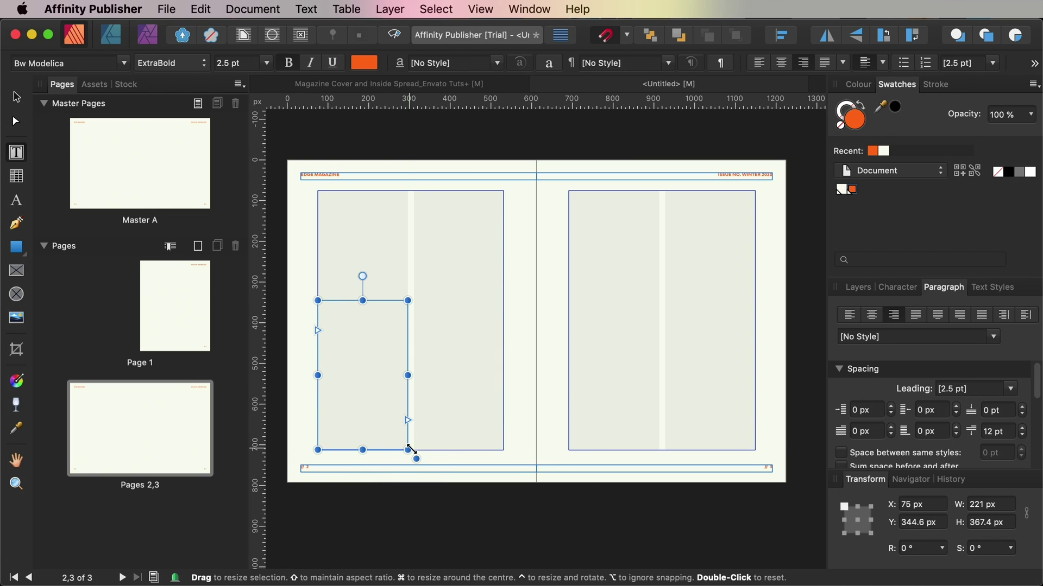
pyautogui.click(409, 420)
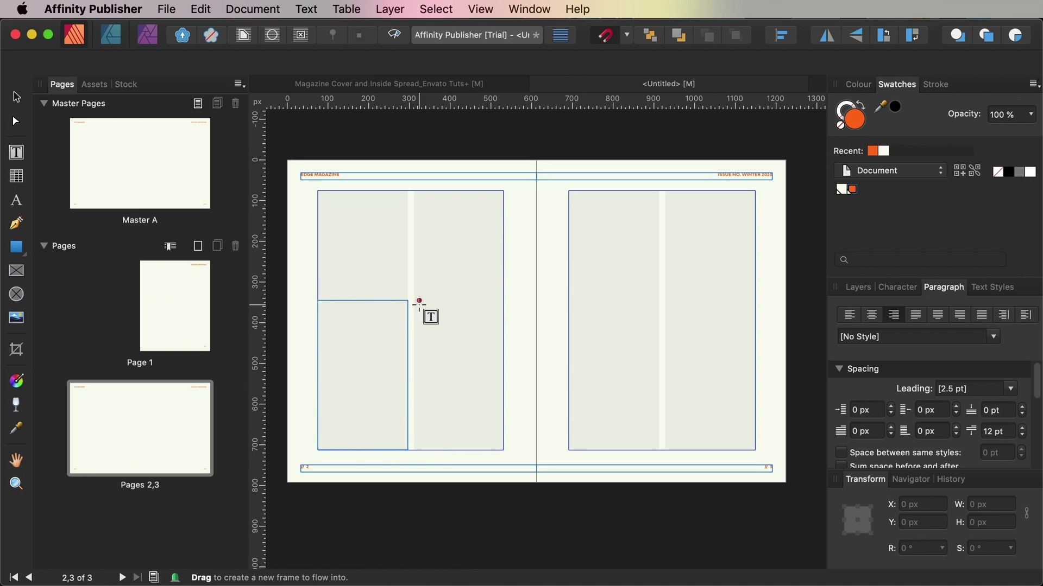
# Step: Draw a linked text frame in page 2's next column and zoom in on both frames
pyautogui.moveTo(413, 300); pyautogui.dragTo(505, 450)
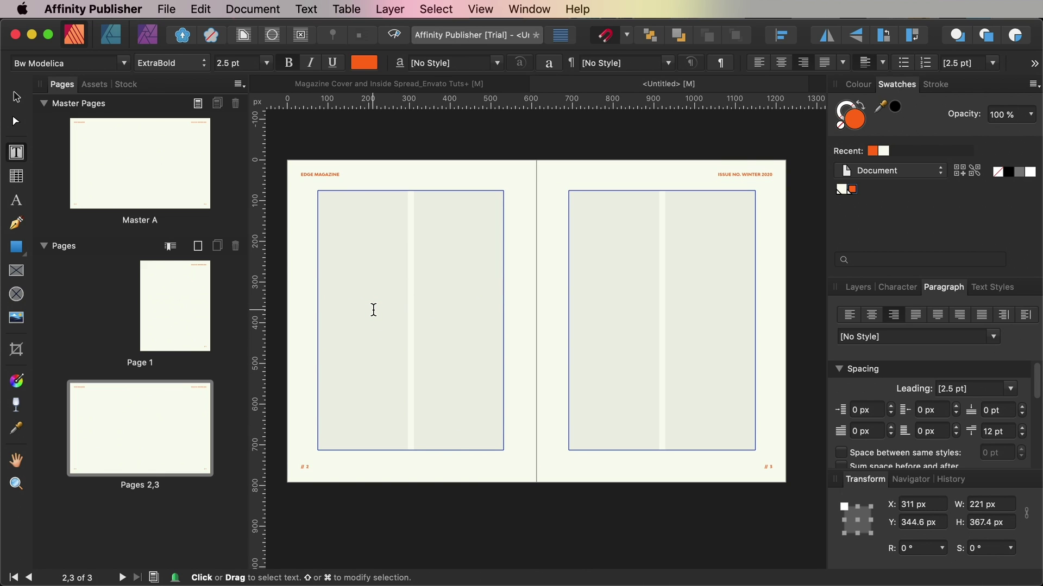
pyautogui.click(16, 97)
pyautogui.press('super+equal')
pyautogui.hscroll(-3, 579, 347)
# Step: Type 'YOUR INTRODUCTORY SENTENCE GOES HERE' into the left text frame
pyautogui.click(447, 309)
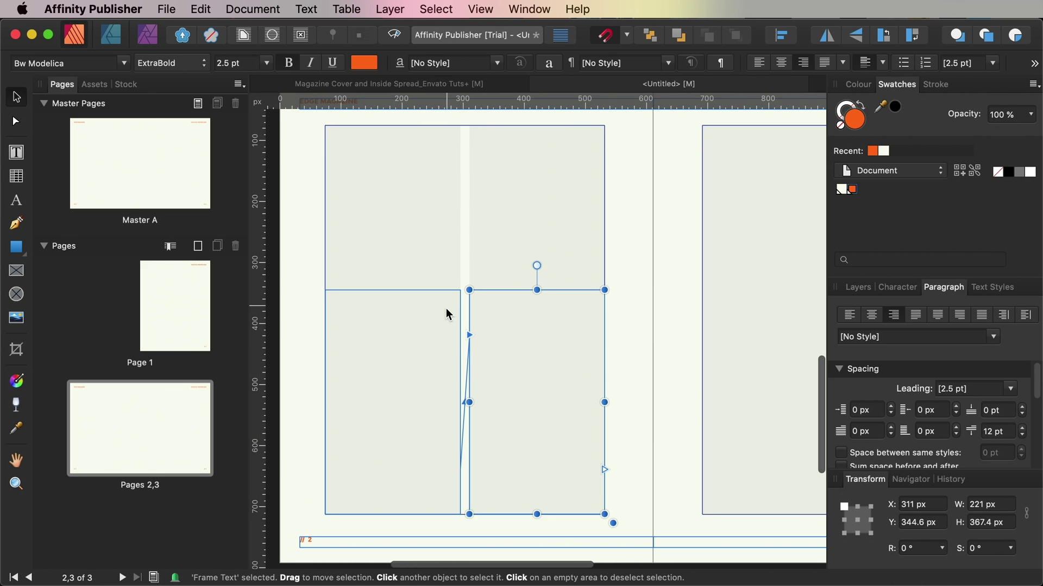
pyautogui.doubleClick(441, 311)
pyautogui.write('YOUR INTRODUCT')
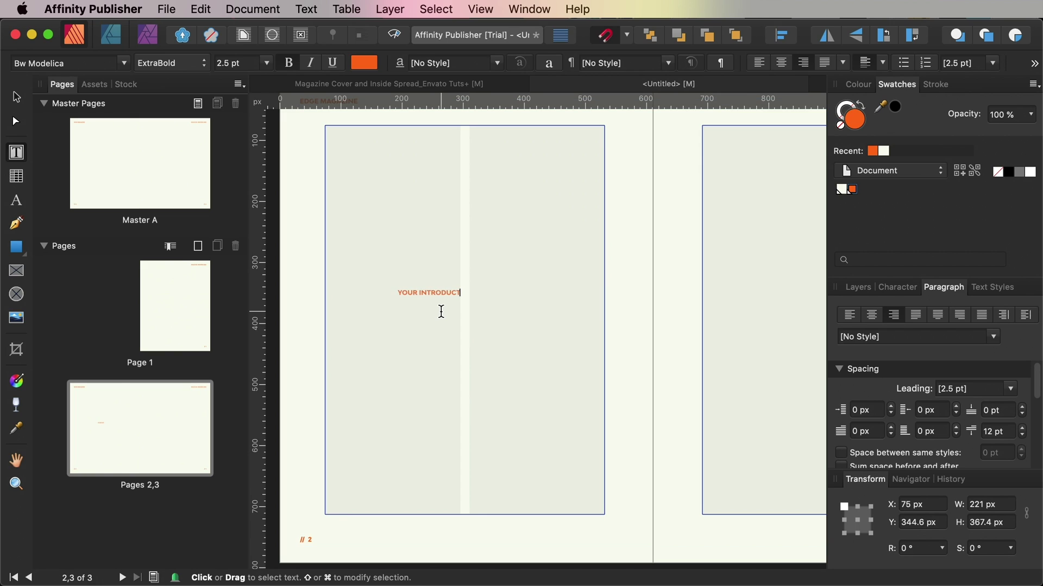
pyautogui.write('ORY SENTENCE GOES HERE')
pyautogui.press('Escape')
pyautogui.click(460, 469)
pyautogui.click(484, 303)
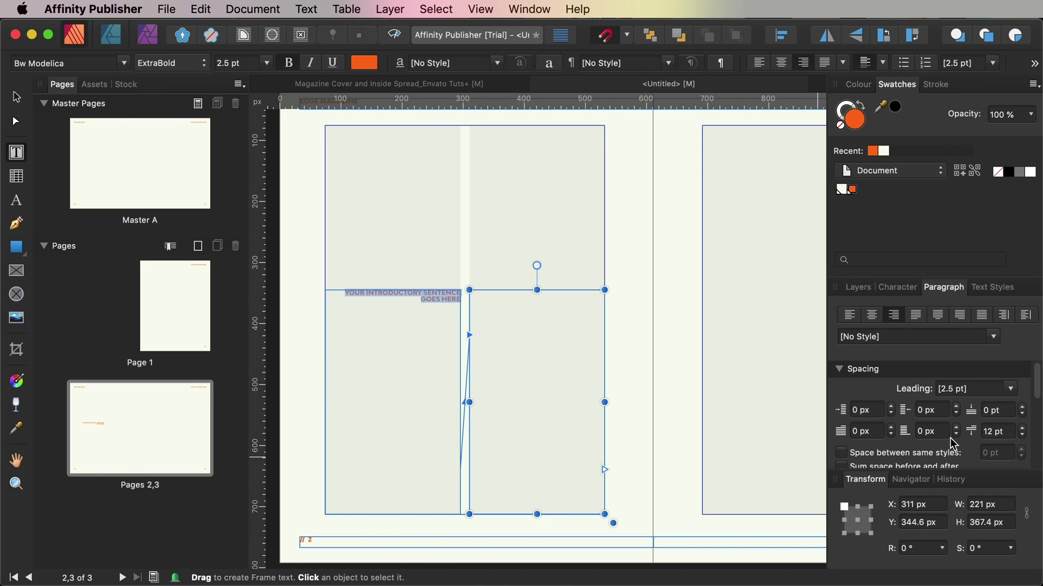
pyautogui.scroll(-5, 947, 451)
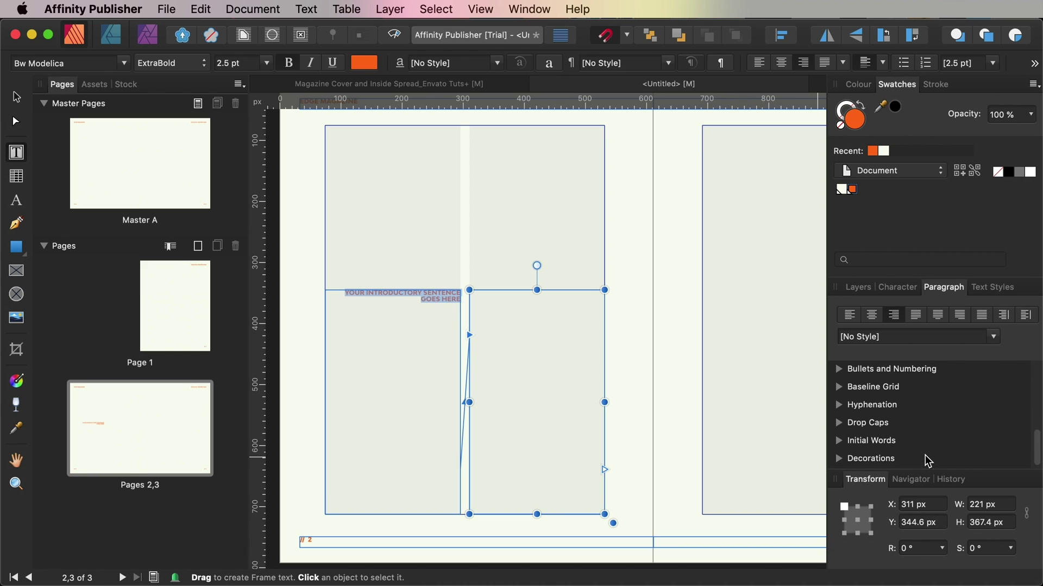
pyautogui.scroll(4, 929, 459)
pyautogui.click(901, 288)
# Step: Turn off All Caps and left-align the intro sentence
pyautogui.click(983, 395)
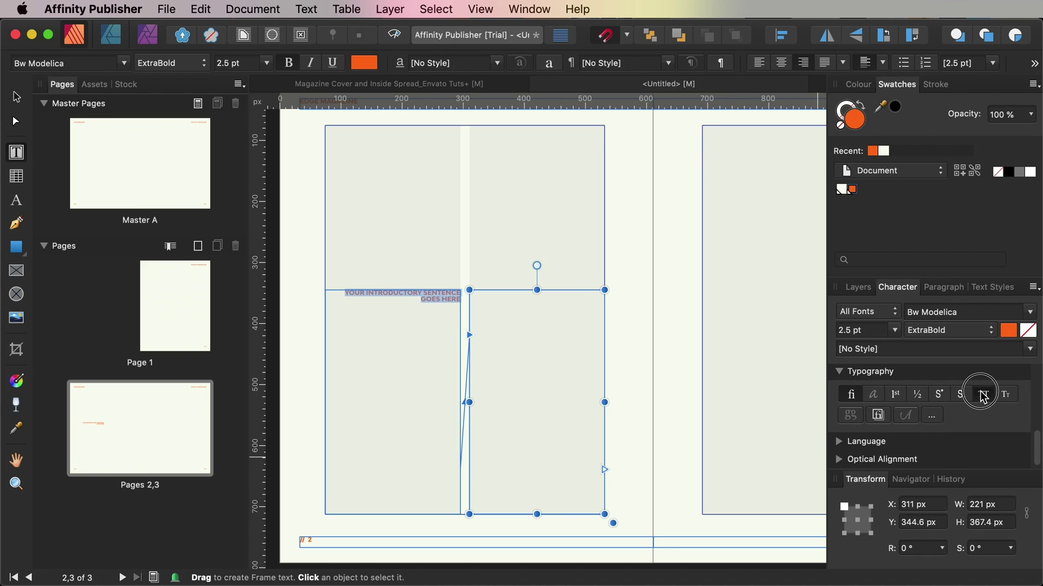
pyautogui.click(948, 290)
pyautogui.click(850, 315)
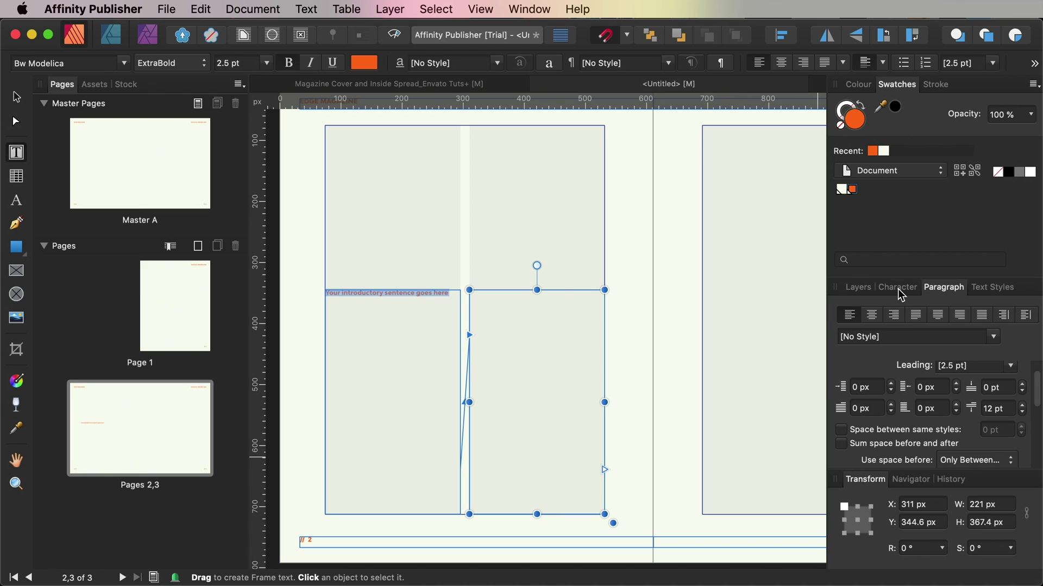
# Step: Set the intro sentence to Artifex CF Book at 2 pt
pyautogui.click(899, 290)
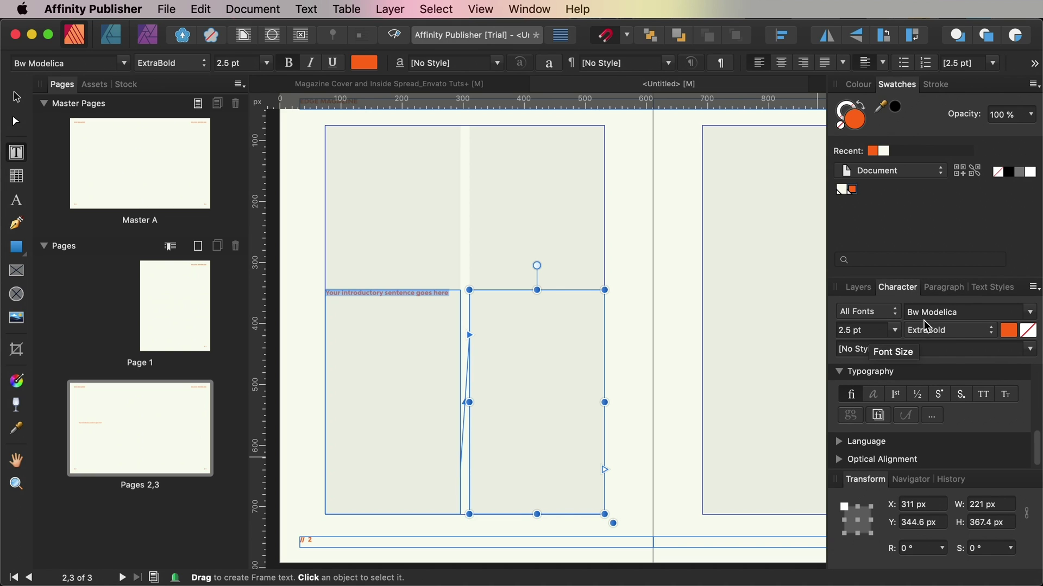
pyautogui.click(1029, 313)
pyautogui.write('artif')
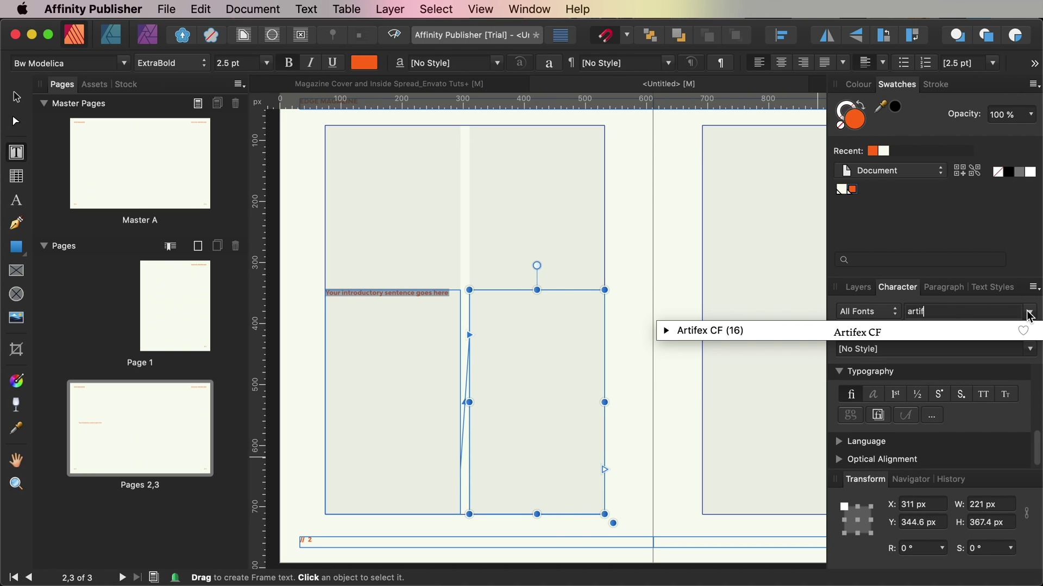
pyautogui.click(901, 332)
pyautogui.click(835, 331)
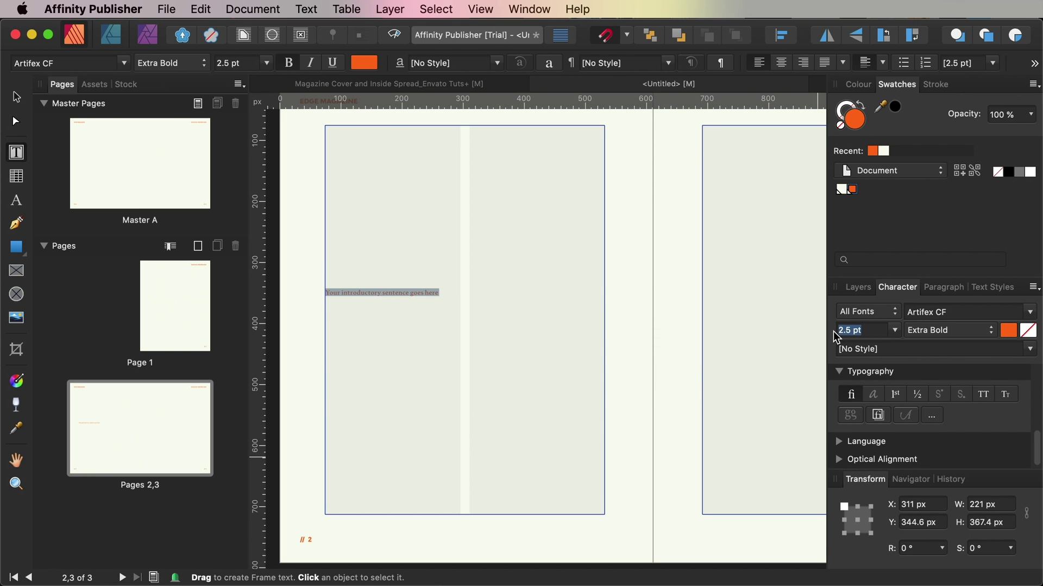
pyautogui.click(925, 332)
pyautogui.click(934, 228)
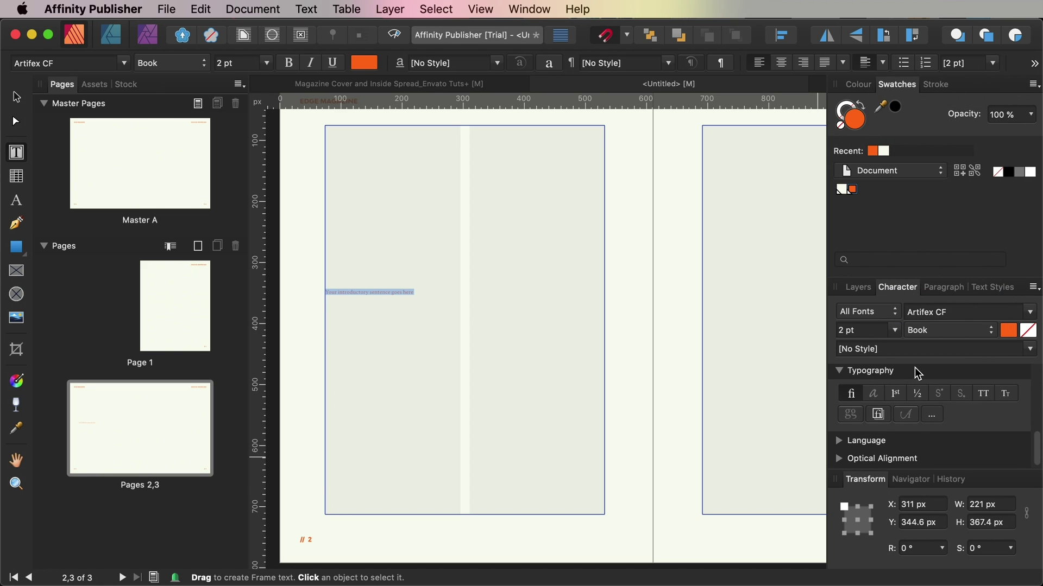
pyautogui.scroll(1, 924, 402)
pyautogui.scroll(5, 922, 400)
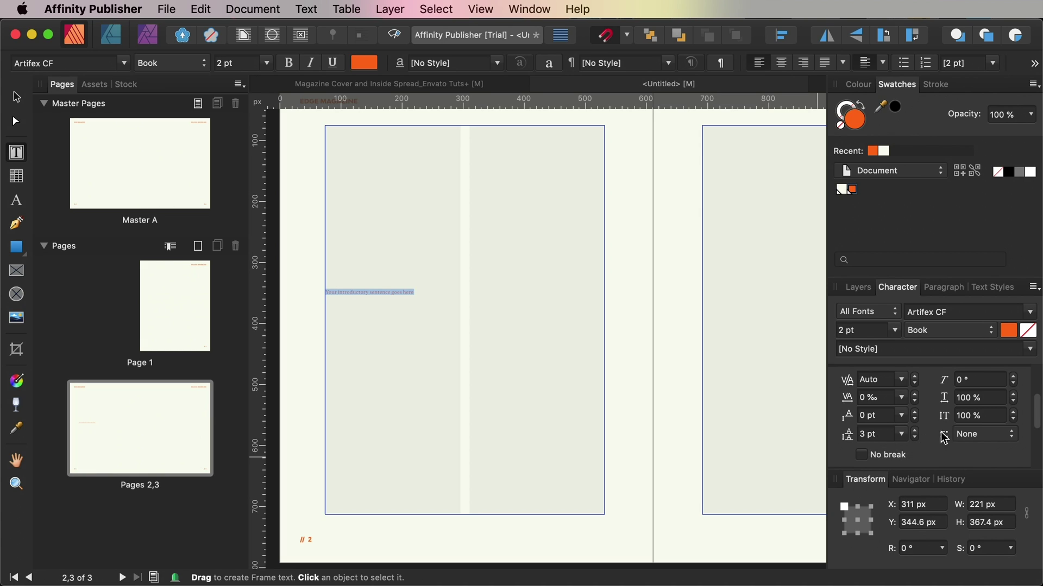
# Step: Reduce the paragraph's Space After to 2 pt and colour the sentence black
pyautogui.click(943, 287)
pyautogui.scroll(2, 966, 432)
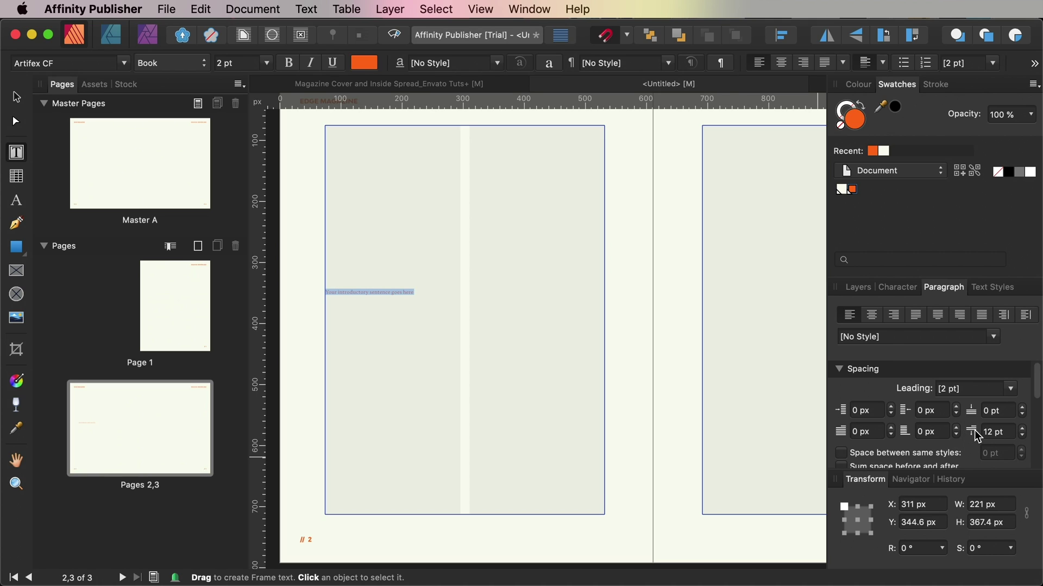
pyautogui.click(1023, 435)
pyautogui.click(1023, 435)
pyautogui.click(1010, 174)
pyautogui.click(418, 293)
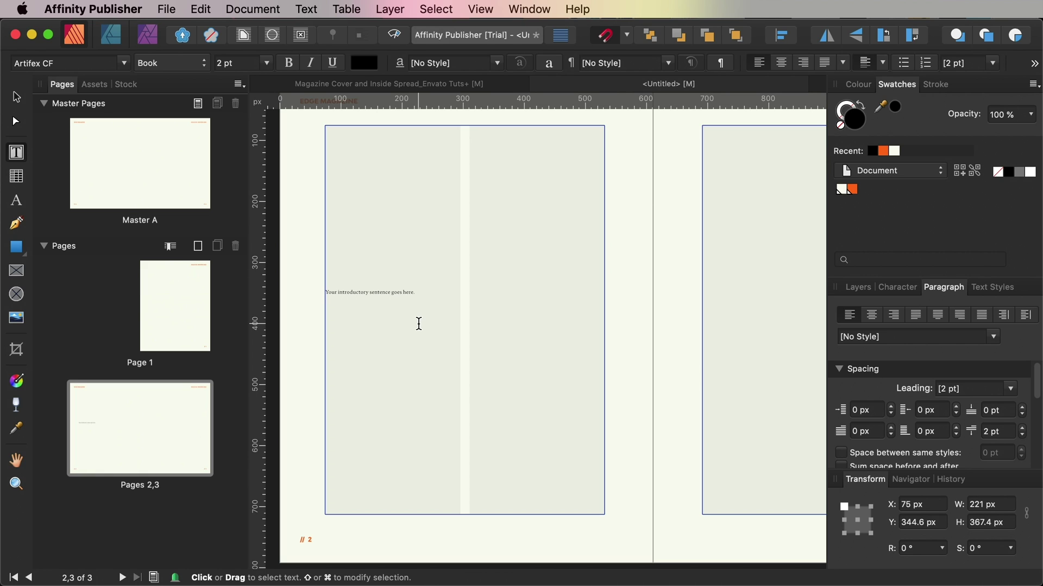
# Step: Fill the linked frames with filler text and colour the intro sentence orange
pyautogui.click(306, 9)
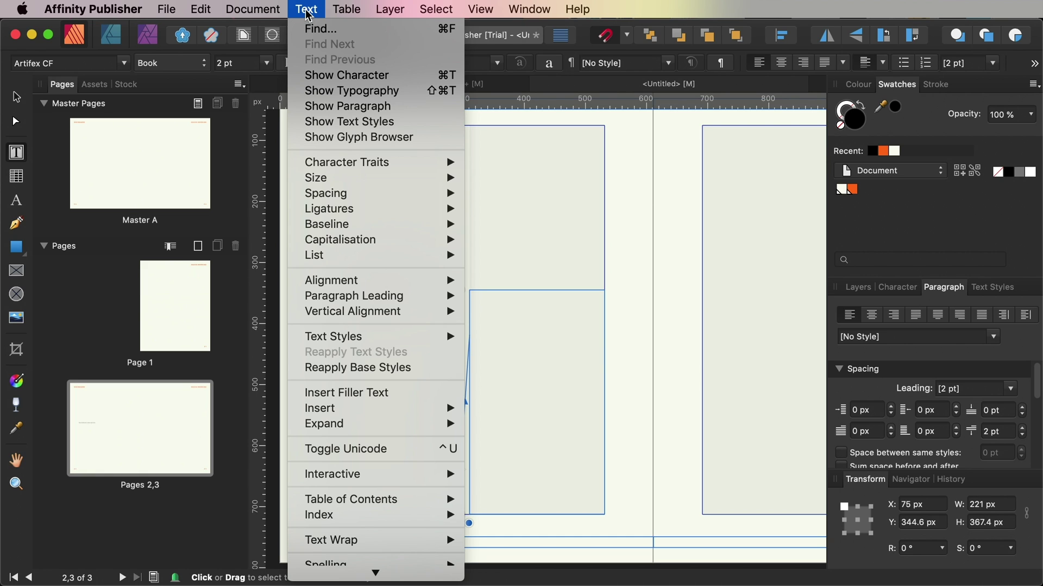
pyautogui.click(350, 393)
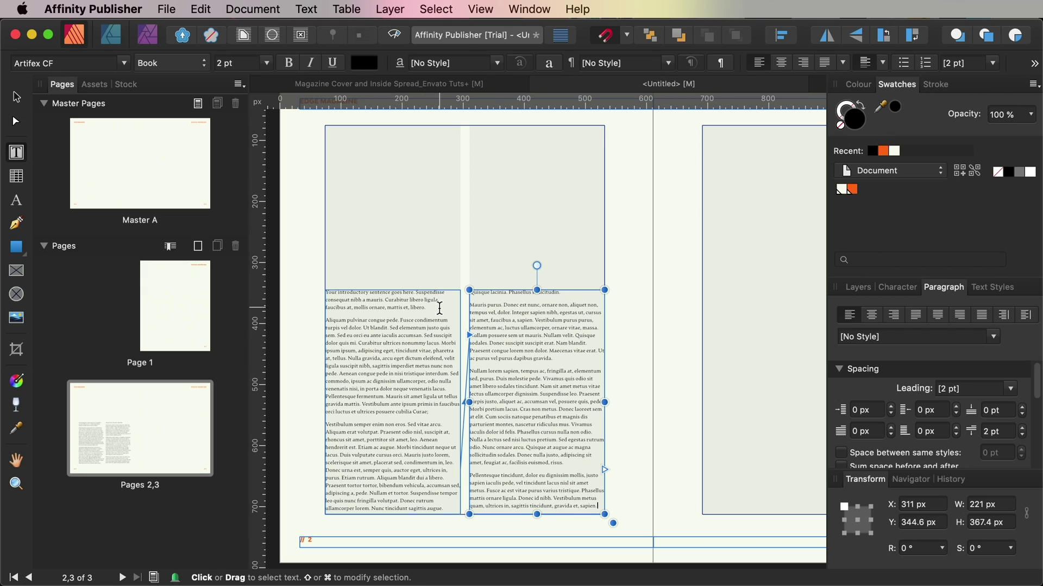
pyautogui.moveTo(416, 293); pyautogui.dragTo(318, 291)
pyautogui.click(852, 189)
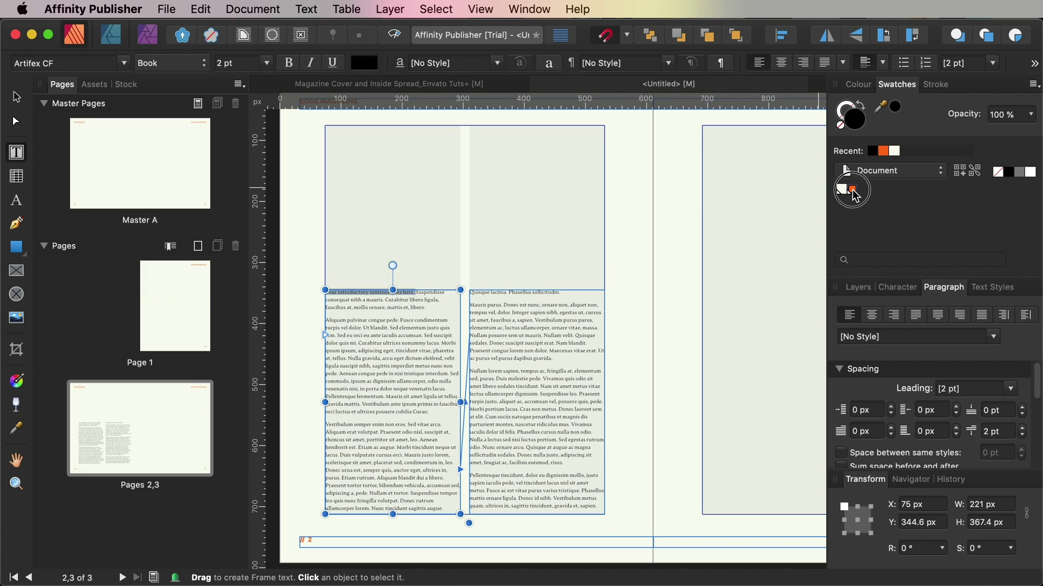
# Step: Make the intro sentence Heavy weight and all caps, keeping baseline shift at 0 pt
pyautogui.click(901, 289)
pyautogui.click(941, 335)
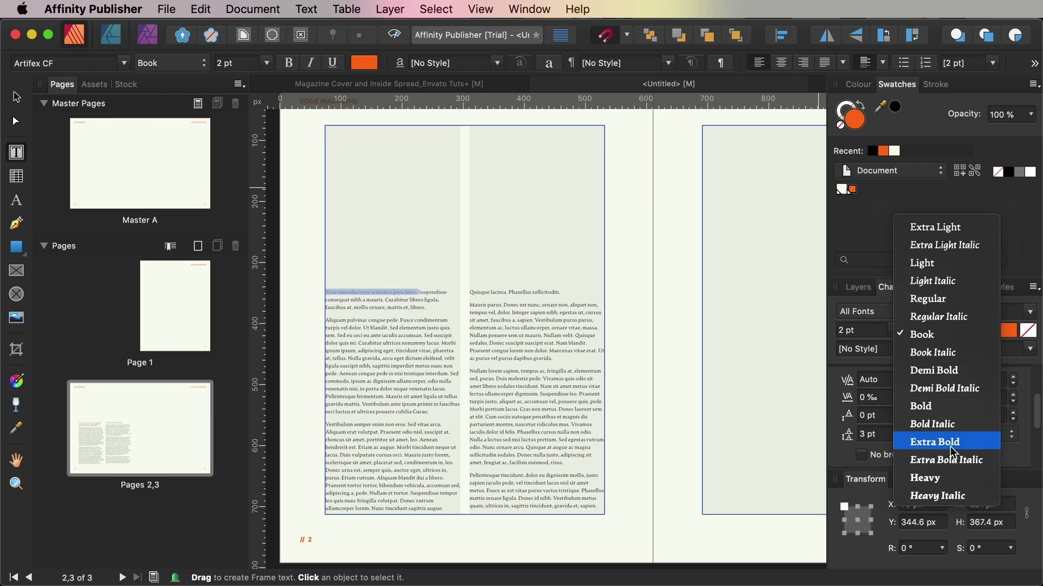
pyautogui.click(929, 478)
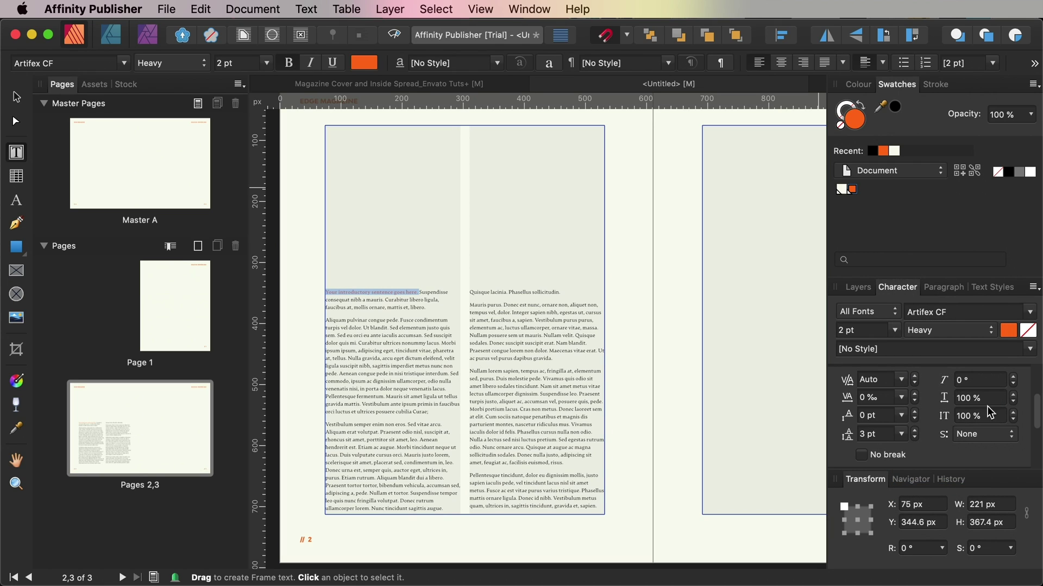
pyautogui.moveTo(901, 416); pyautogui.dragTo(909, 402)
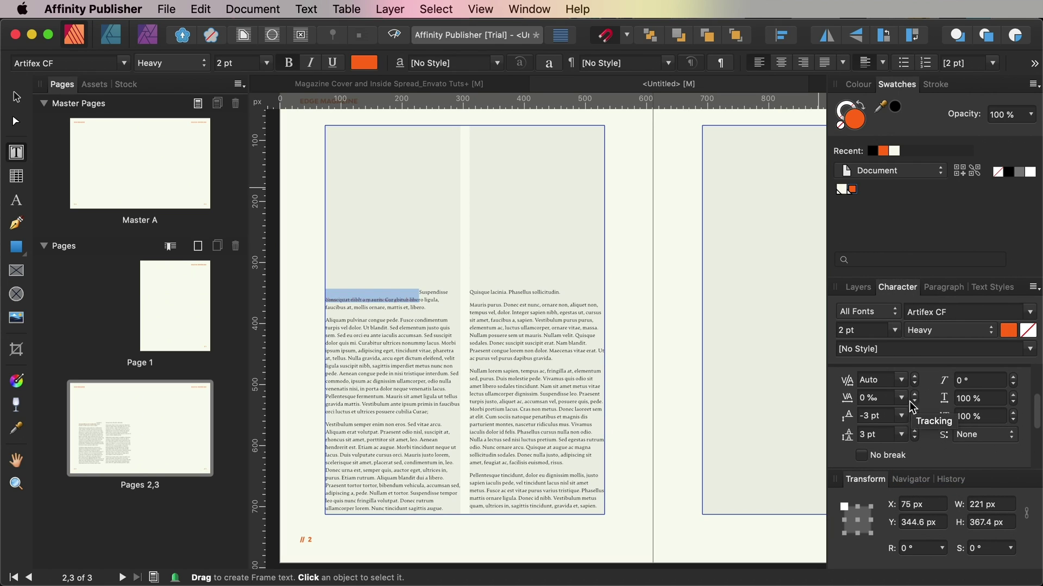
pyautogui.click(915, 413)
pyautogui.click(915, 413)
pyautogui.click(915, 413)
pyautogui.click(916, 413)
pyautogui.click(916, 412)
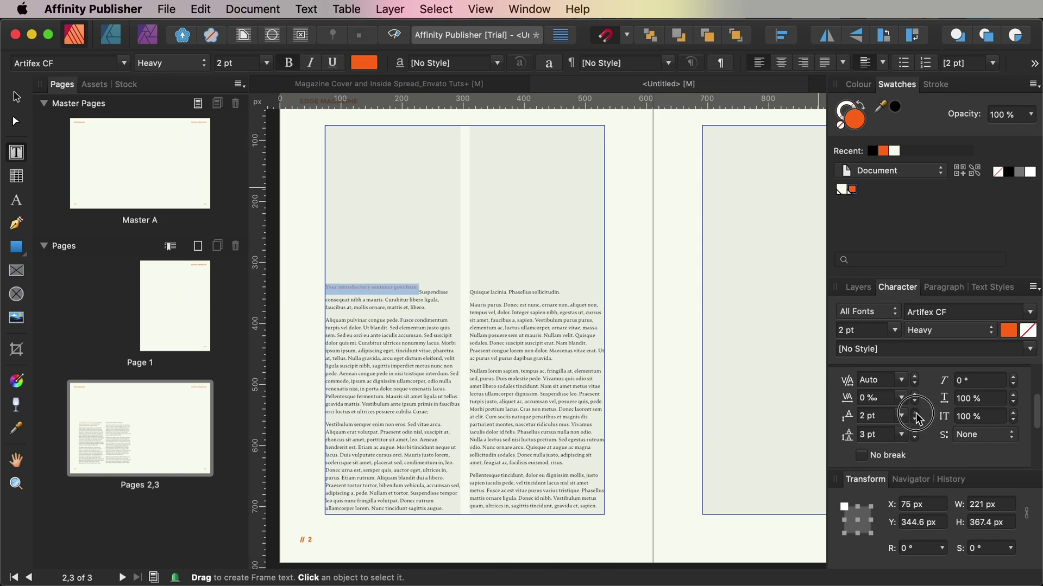
pyautogui.click(916, 413)
pyautogui.click(915, 420)
pyautogui.click(916, 421)
pyautogui.click(916, 421)
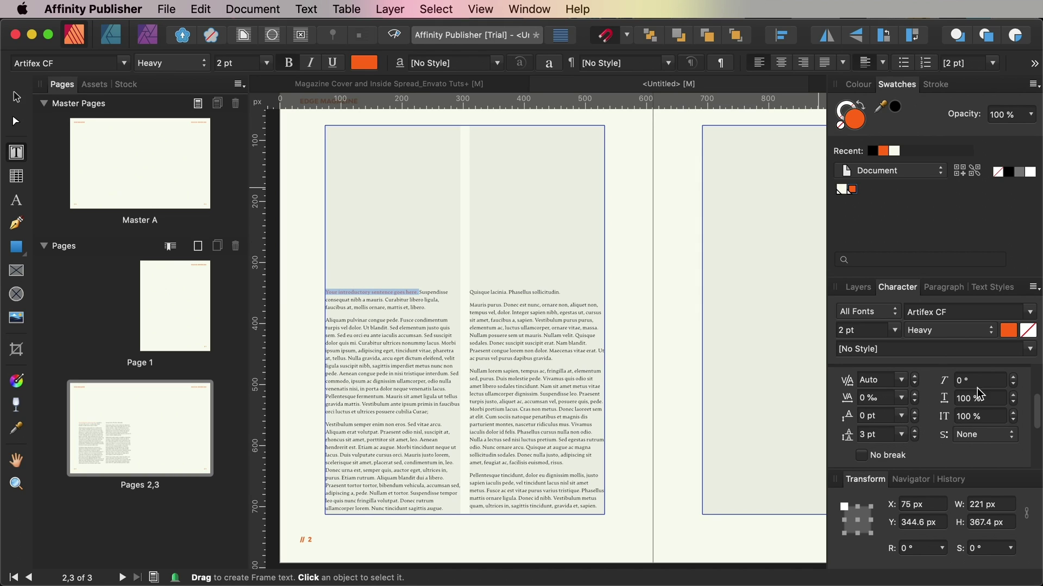
pyautogui.scroll(-5, 977, 462)
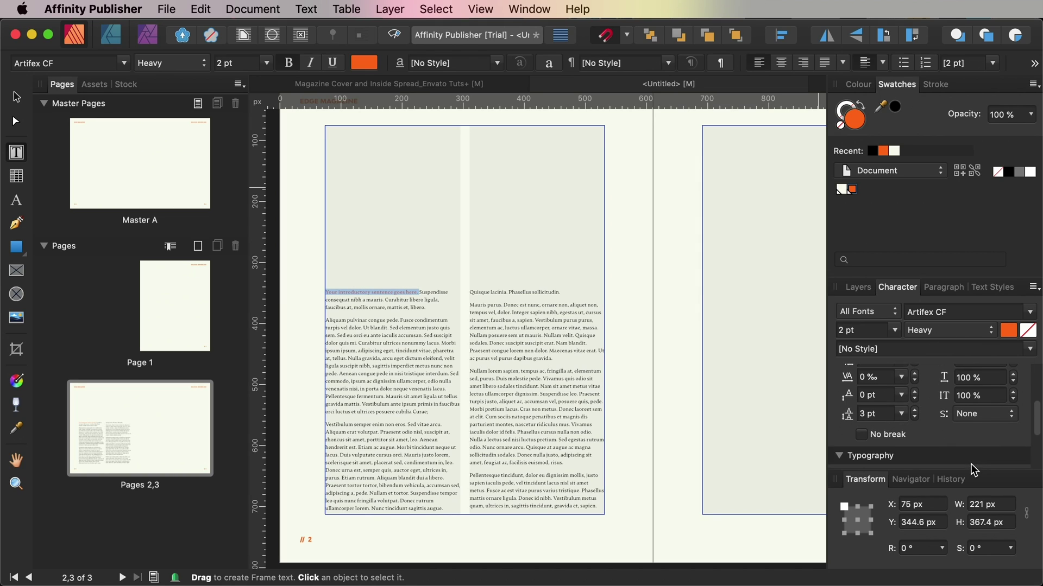
pyautogui.click(983, 403)
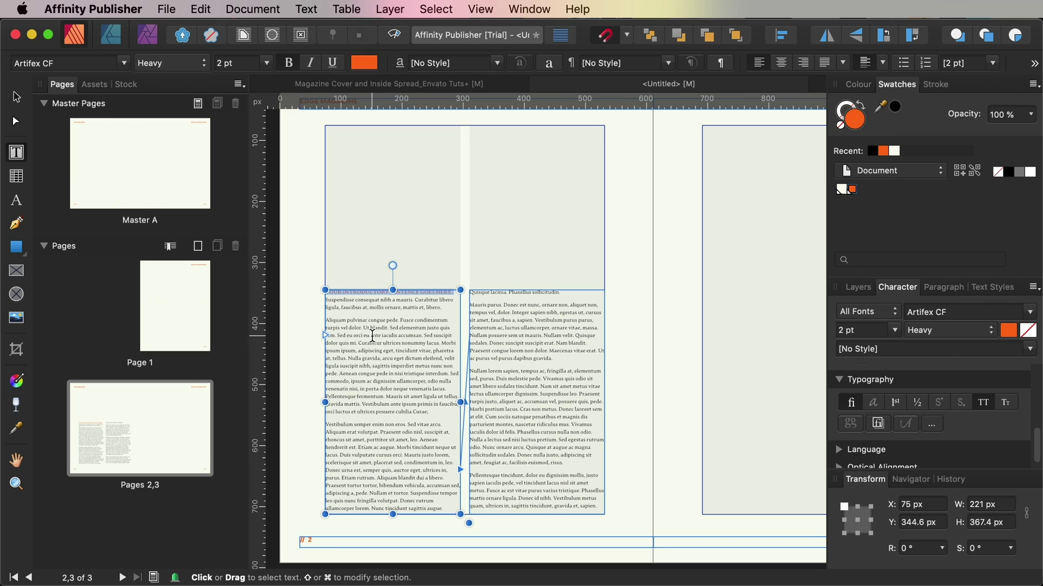
pyautogui.press('Escape')
pyautogui.press('Escape')
# Step: Fit the whole spread in view and preview it without frames and guides
pyautogui.press('super+0')
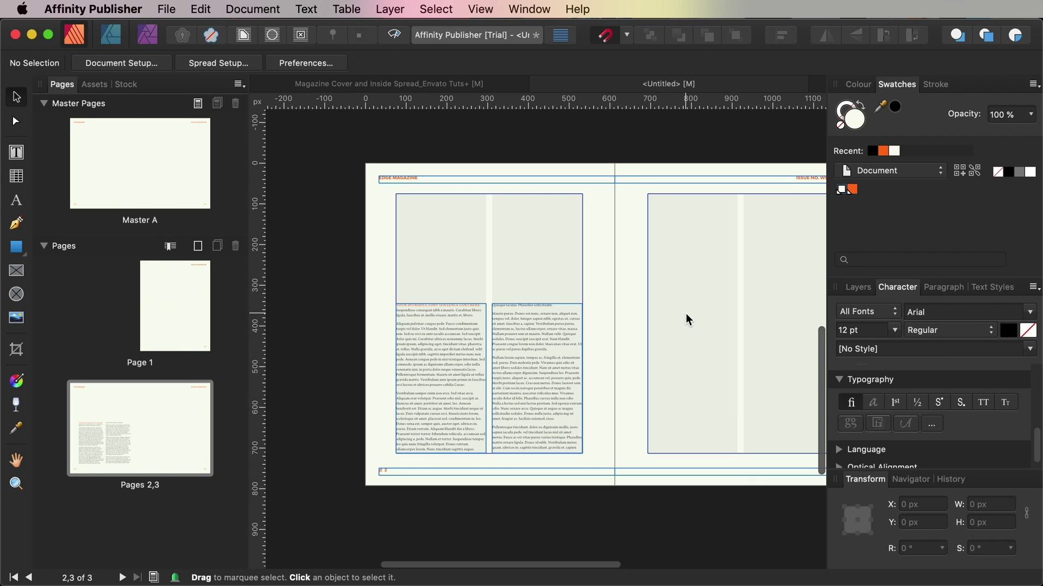
pyautogui.press('w')
pyautogui.press('w')
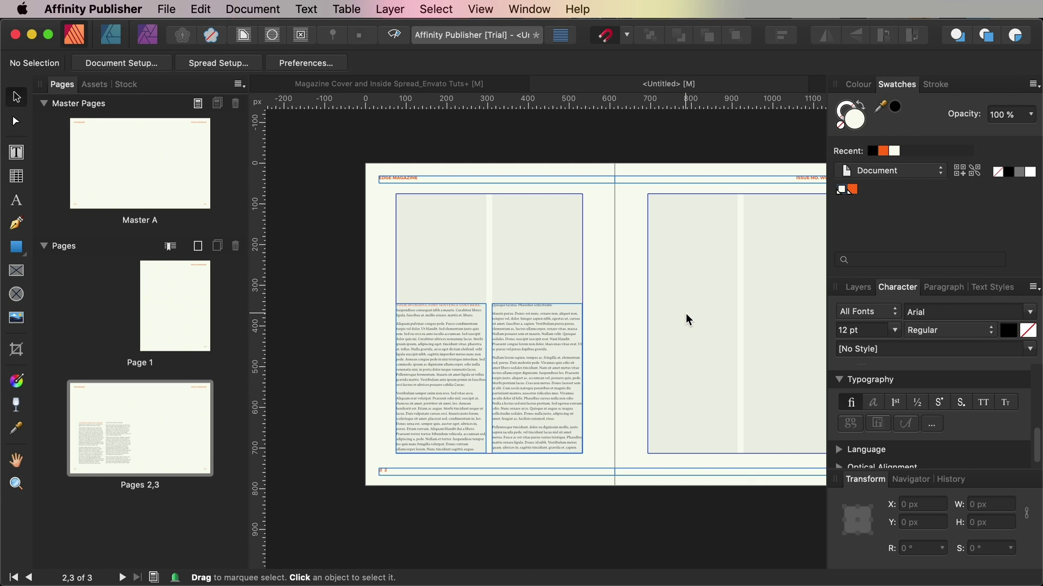
pyautogui.press('w')
pyautogui.hscroll(3, 685, 314)
pyautogui.press('w')
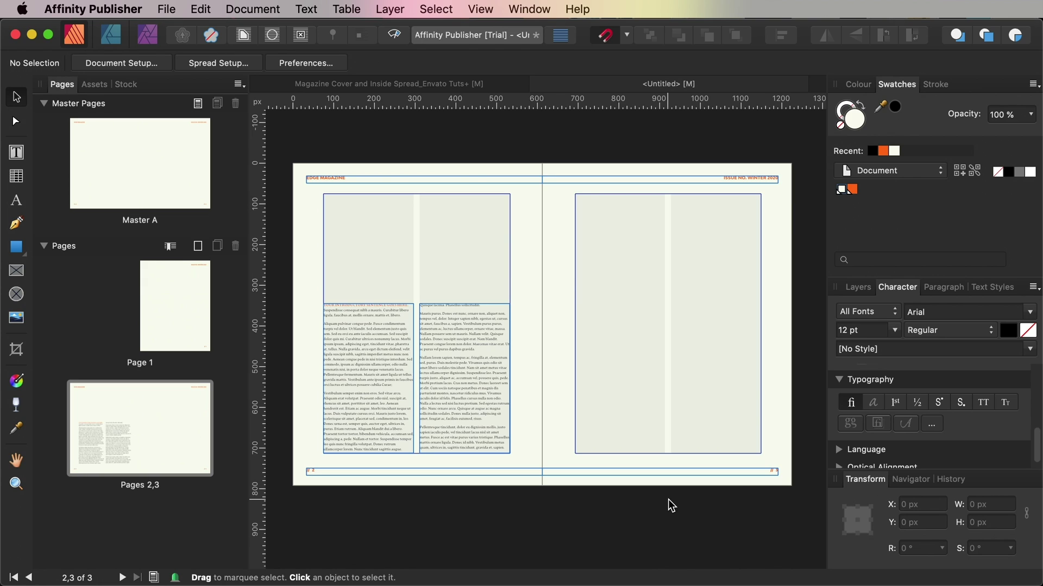
# Step: Draw a closed stepped pen outline covering page 3 and page 2 above the text columns
pyautogui.click(16, 224)
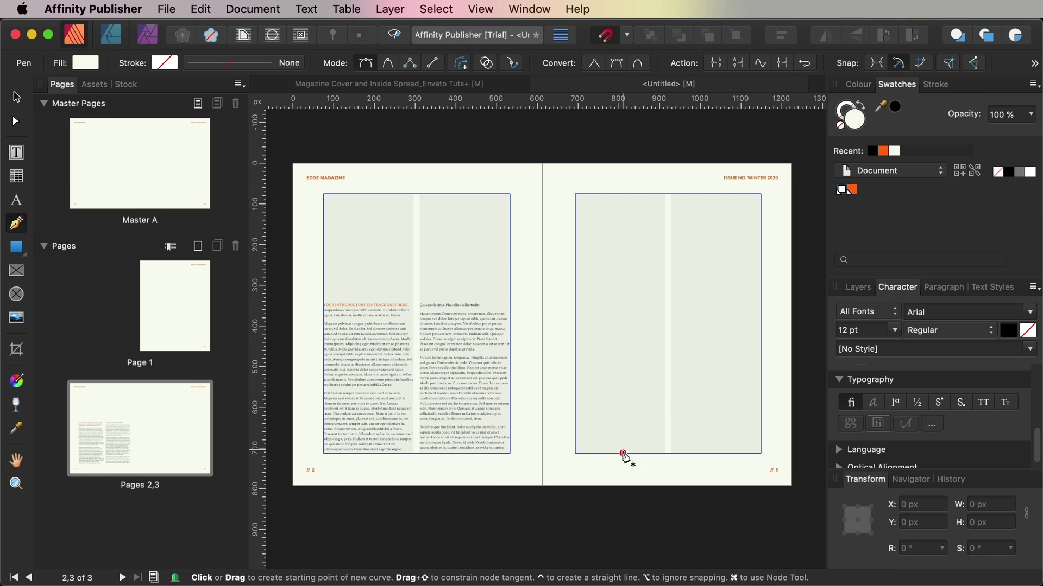
pyautogui.click(574, 453)
pyautogui.click(761, 453)
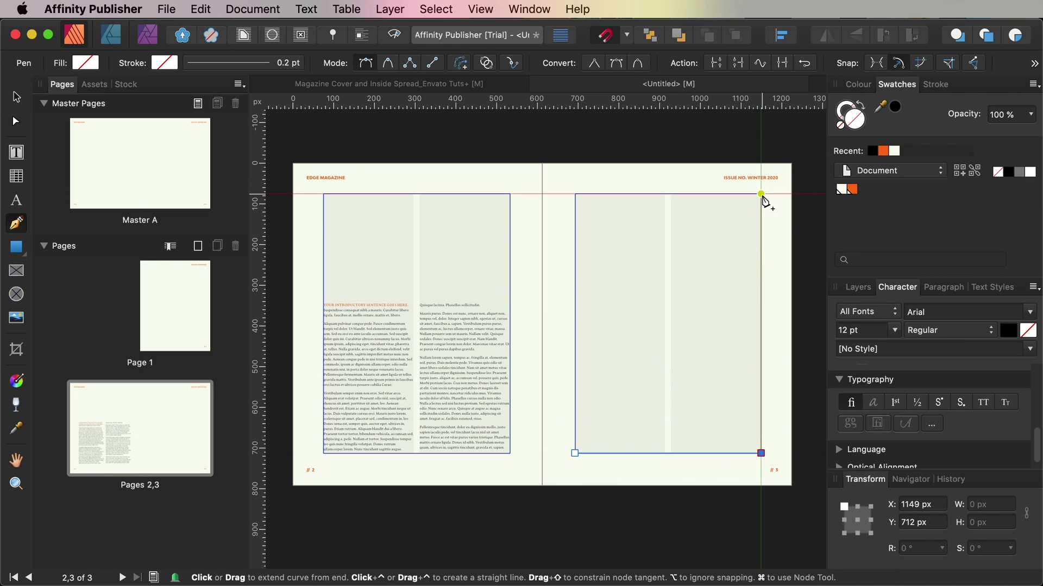
pyautogui.click(760, 194)
pyautogui.click(323, 194)
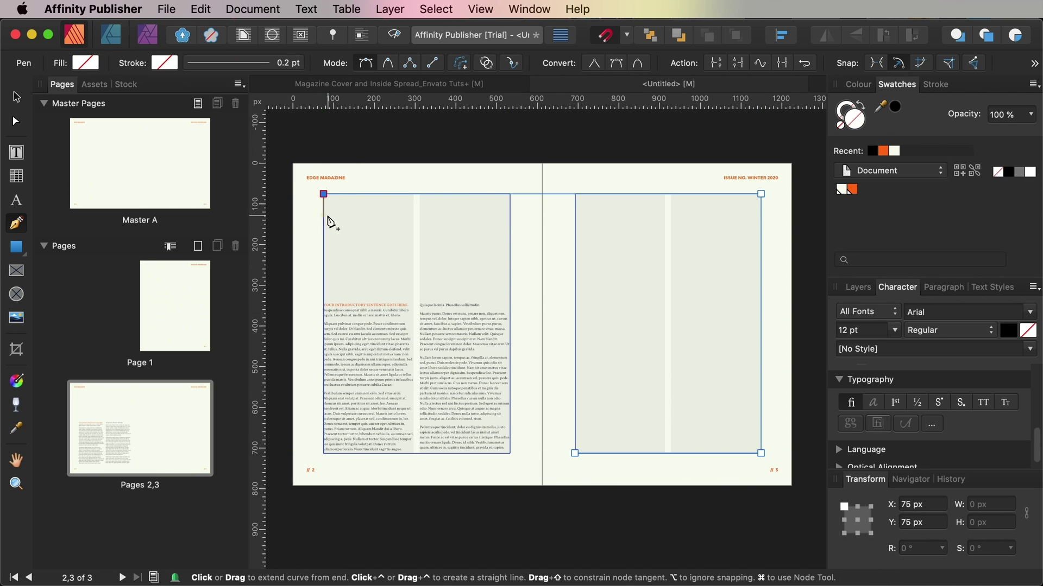
pyautogui.click(324, 281)
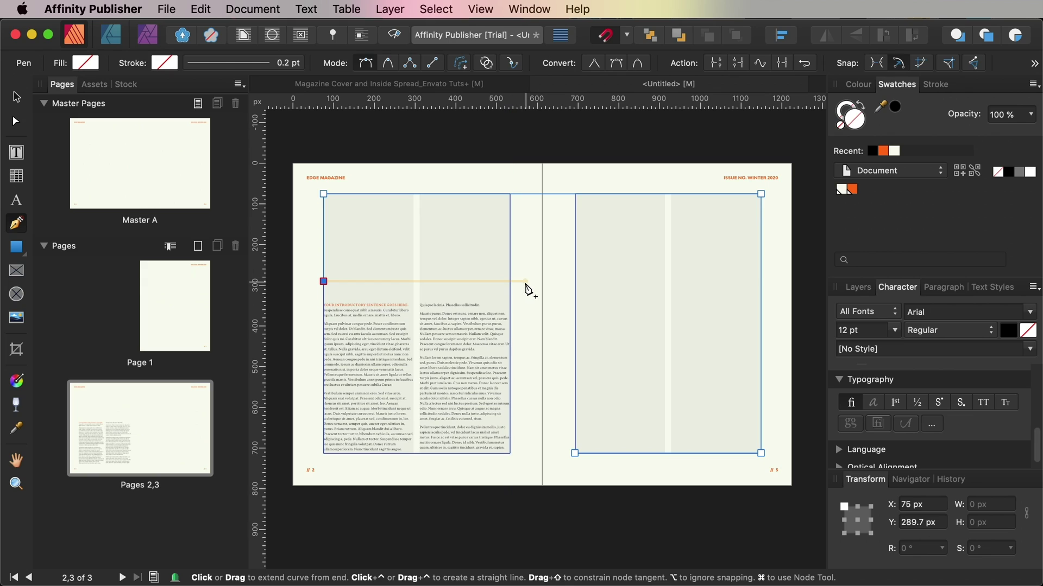
pyautogui.click(523, 282)
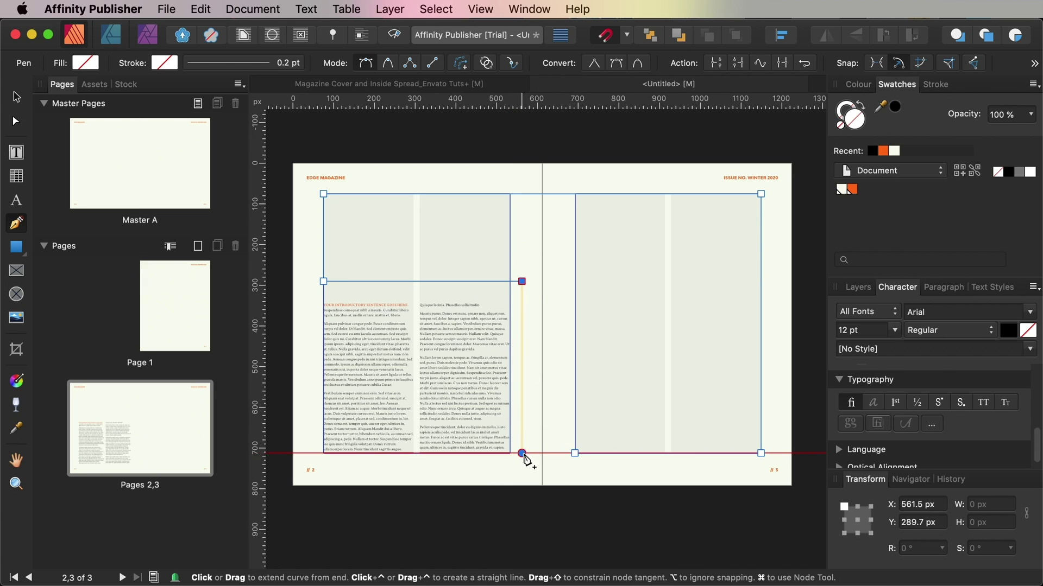
pyautogui.click(522, 453)
pyautogui.click(574, 453)
pyautogui.click(16, 96)
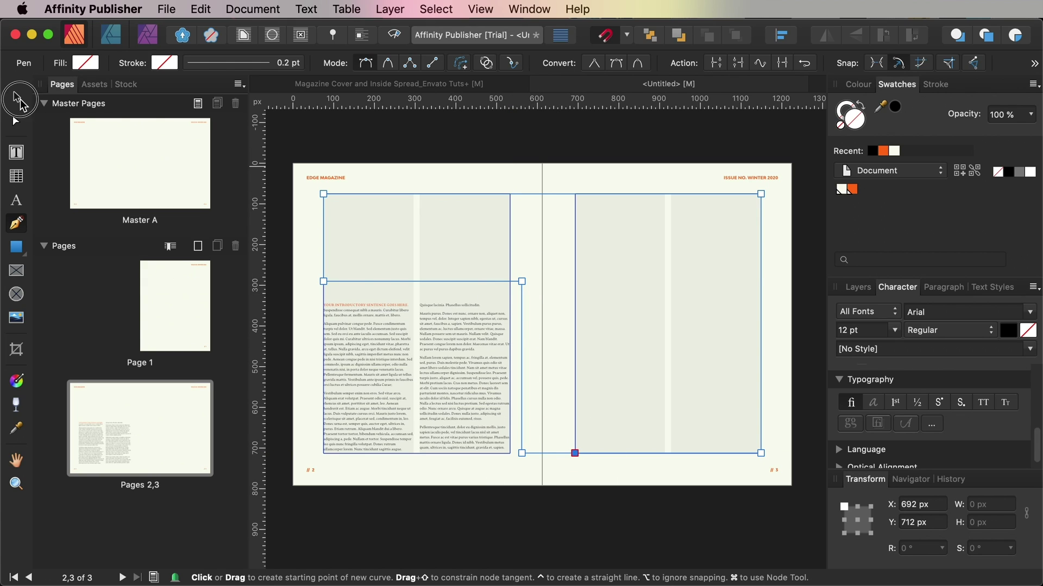
# Step: Convert the curve to a picture frame and place the robot-dog JPG from the Tutorial 283 update folder
pyautogui.rightClick(645, 232)
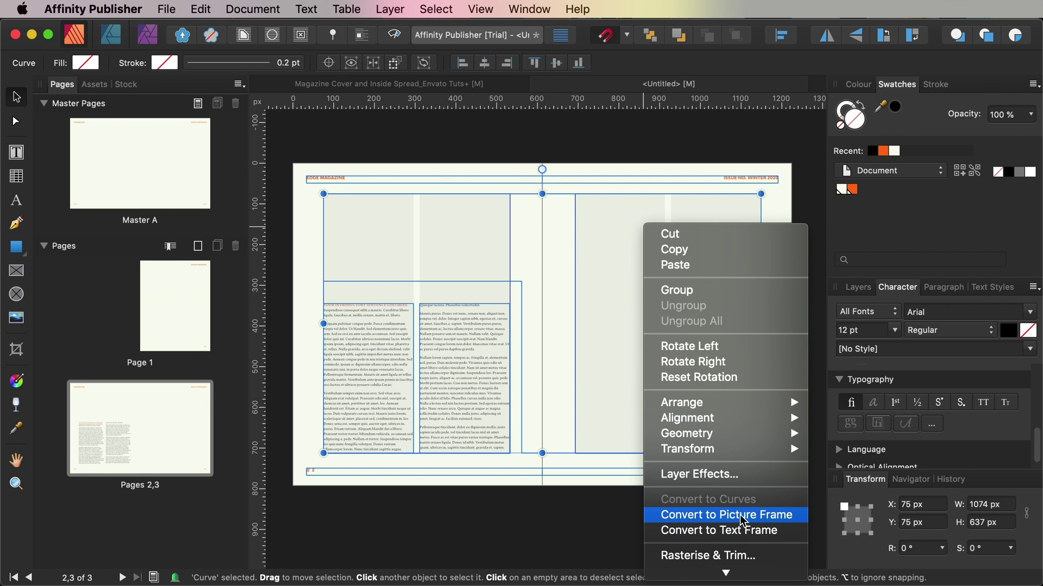
pyautogui.click(706, 515)
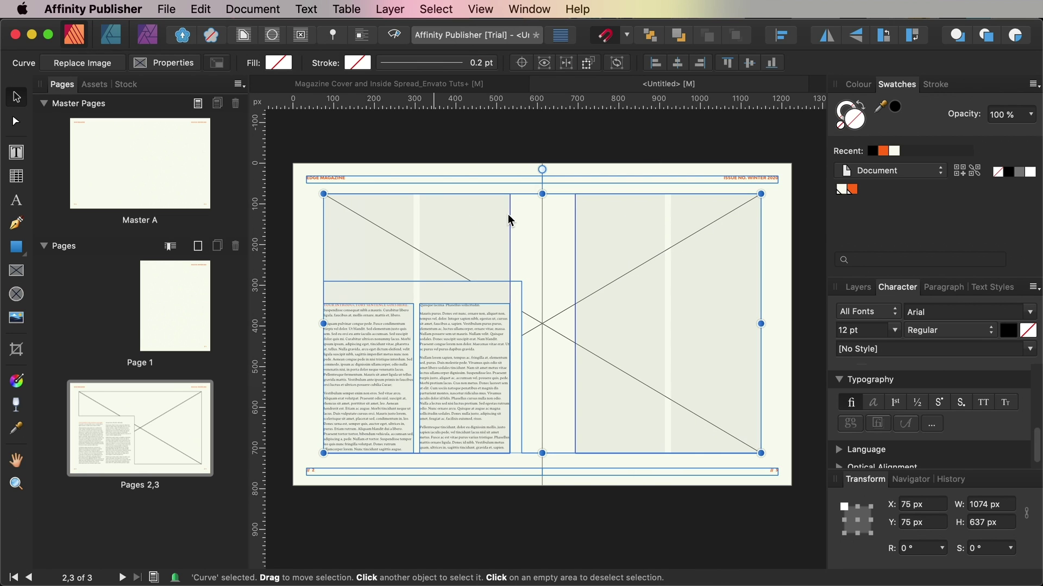
pyautogui.press('super+shift+p')
pyautogui.click(526, 88)
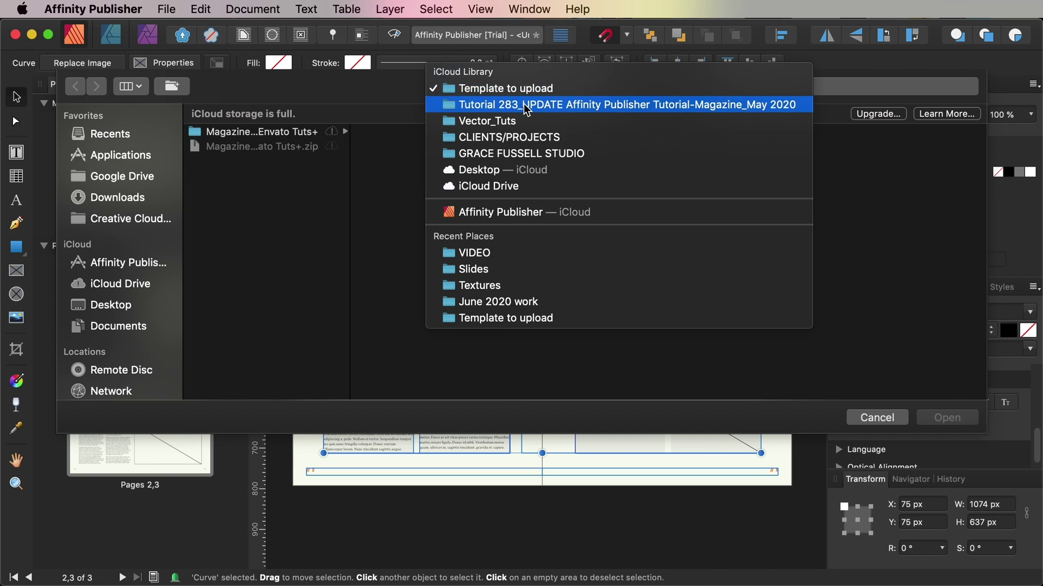
pyautogui.click(526, 107)
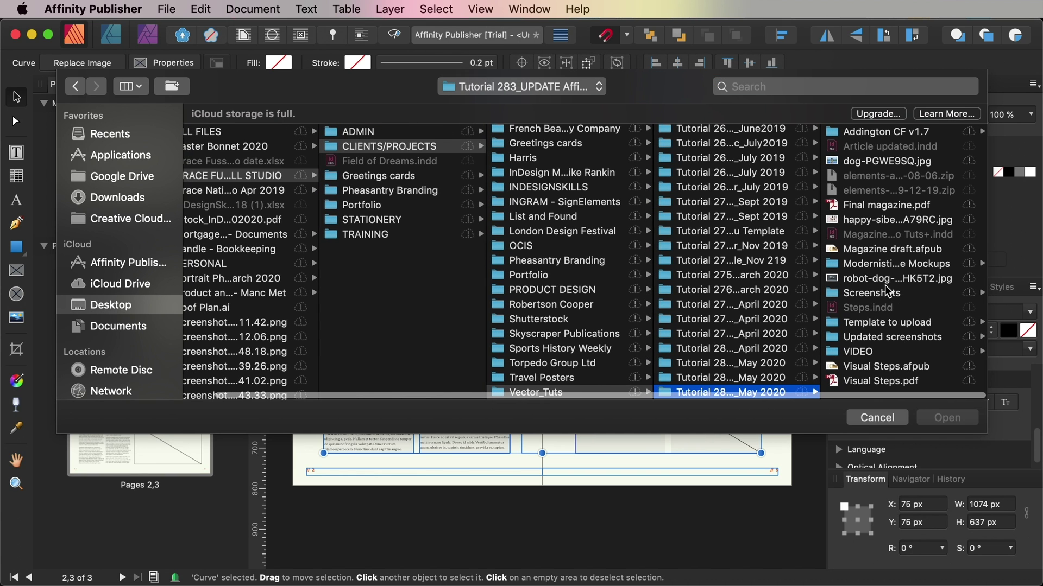
pyautogui.click(886, 281)
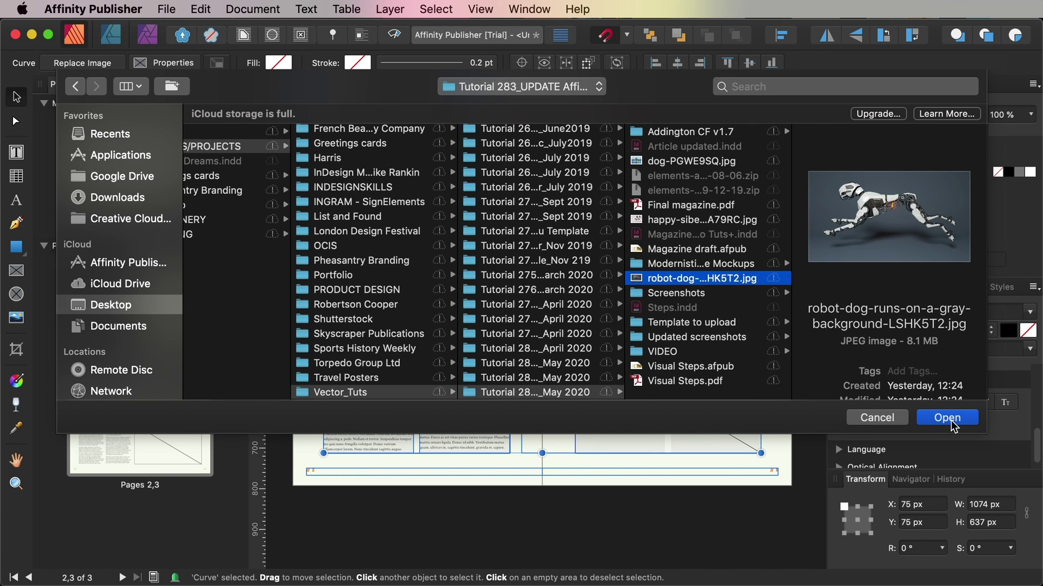
pyautogui.press('Return')
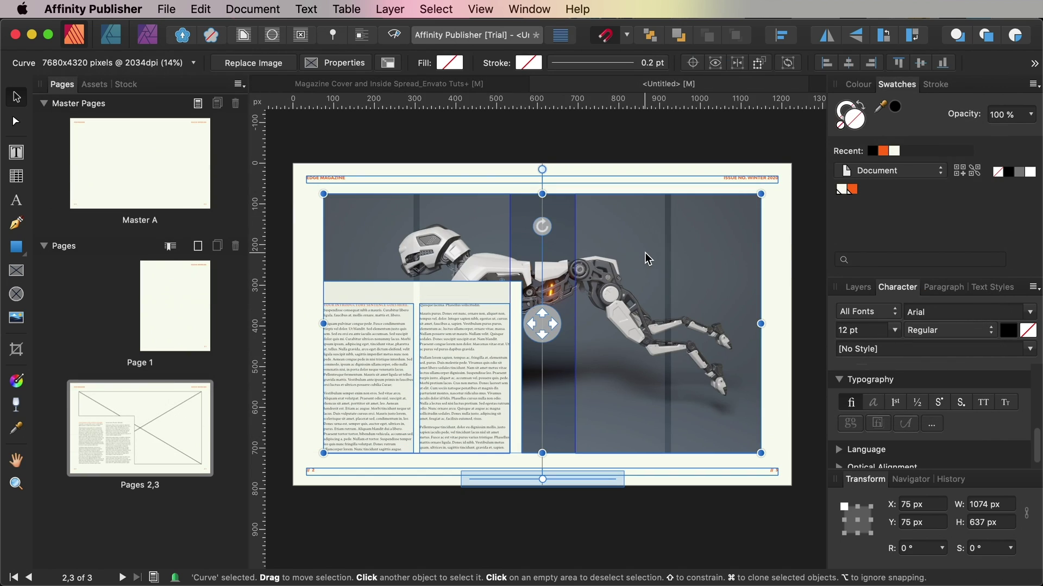
# Step: Enlarge the robot-dog photo inside its frame and shift it left
pyautogui.doubleClick(633, 242)
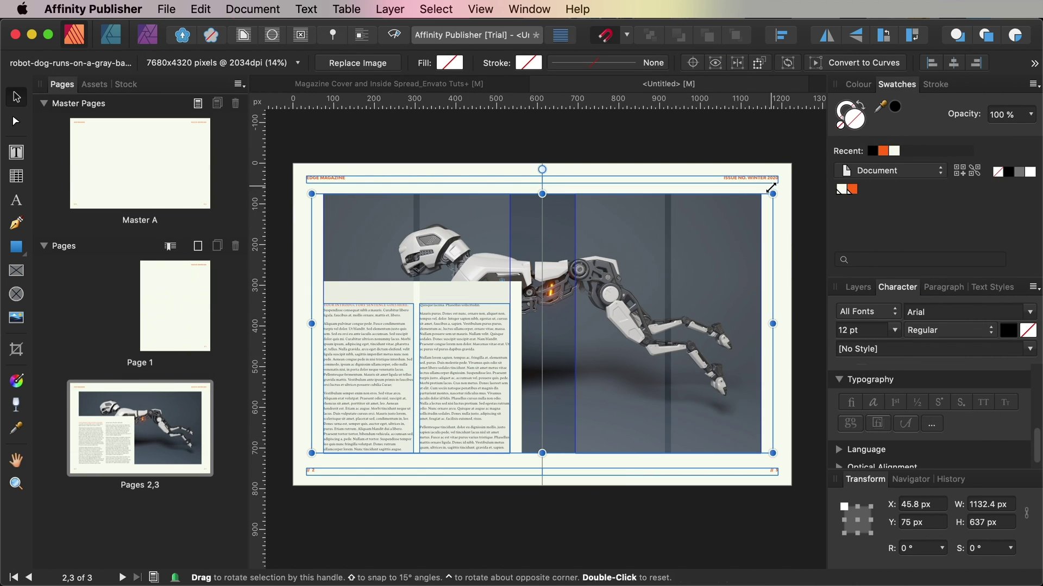
pyautogui.moveTo(771, 184); pyautogui.dragTo(801, 169)
pyautogui.hscroll(5, 658, 206)
pyautogui.hscroll(-5, 659, 207)
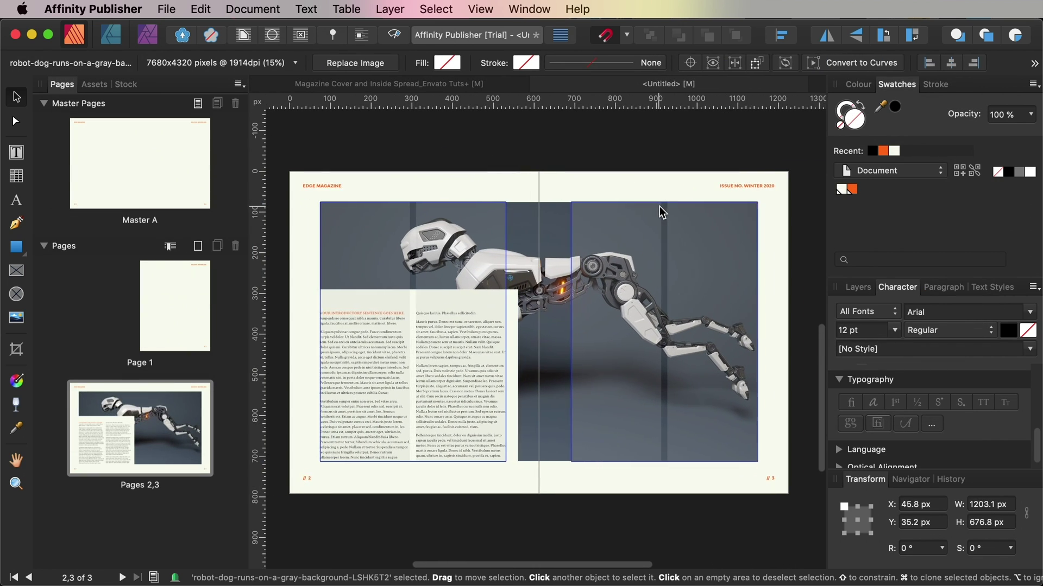
pyautogui.moveTo(800, 175); pyautogui.dragTo(723, 161)
pyautogui.hscroll(-5, 723, 161)
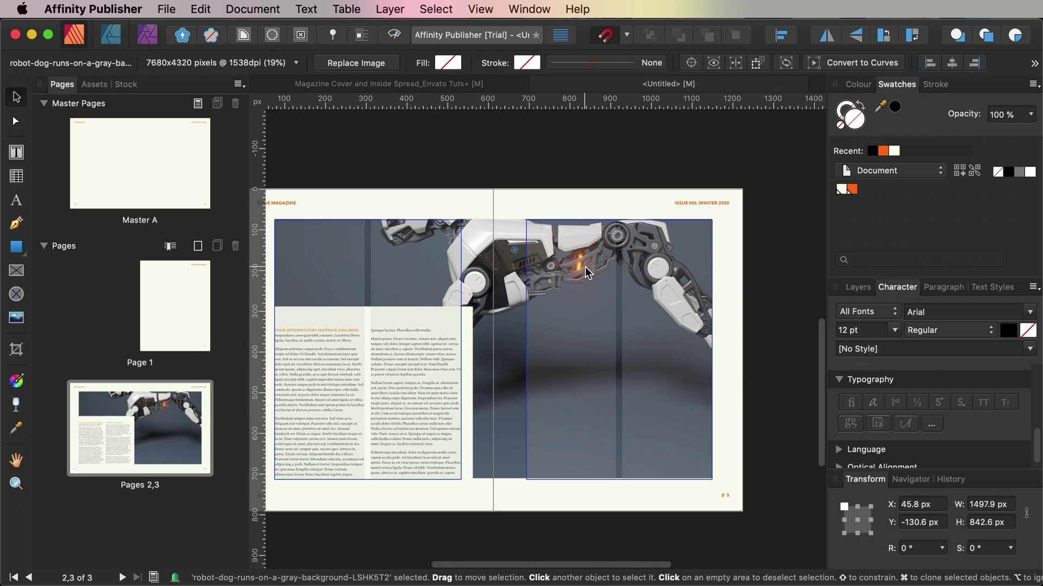
pyautogui.moveTo(587, 306); pyautogui.dragTo(532, 361)
# Step: Flip the photo horizontally, enlarge it to 1585.2 × 891.7 px and tilt it -6.5°
pyautogui.rightClick(562, 263)
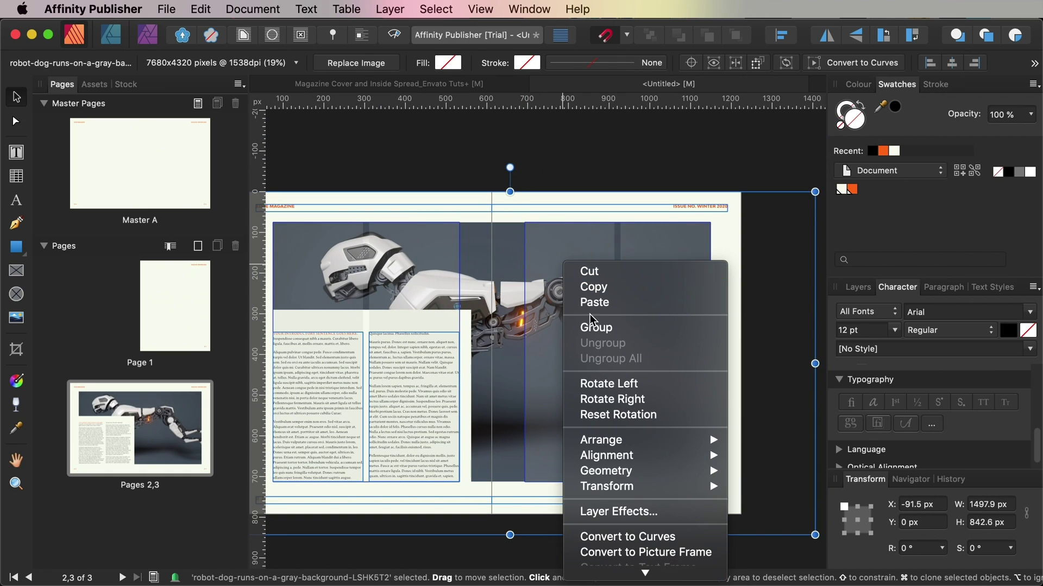
pyautogui.moveTo(700, 486)
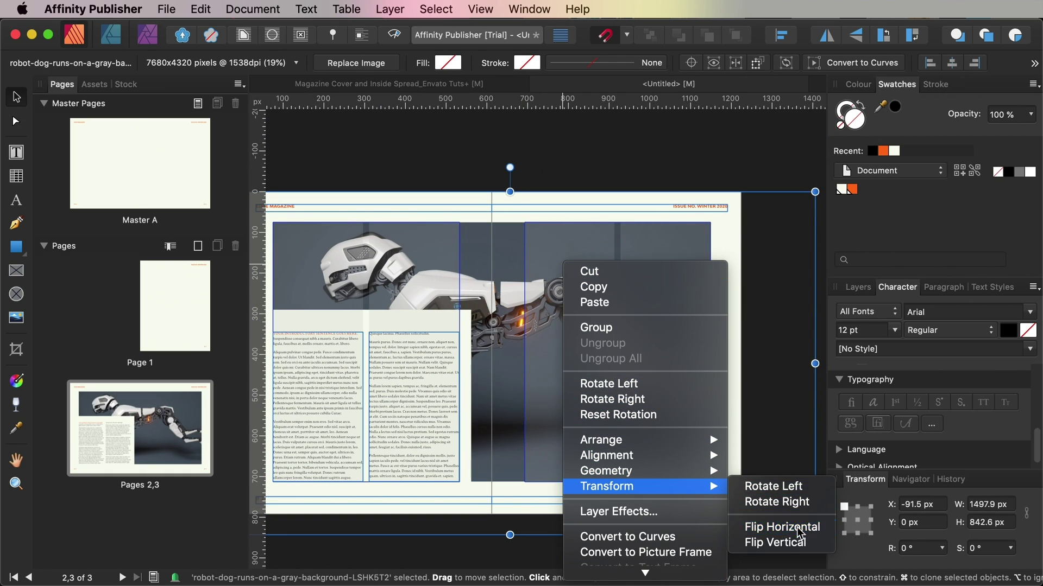
pyautogui.click(782, 527)
pyautogui.moveTo(651, 347); pyautogui.dragTo(570, 354)
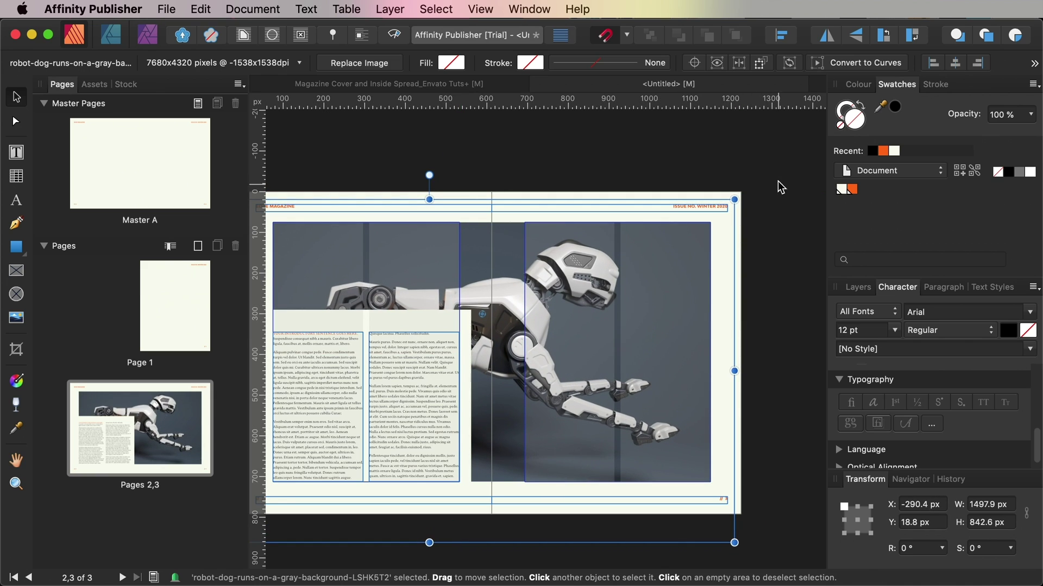
pyautogui.moveTo(734, 200); pyautogui.dragTo(755, 217)
pyautogui.moveTo(592, 267); pyautogui.dragTo(592, 265)
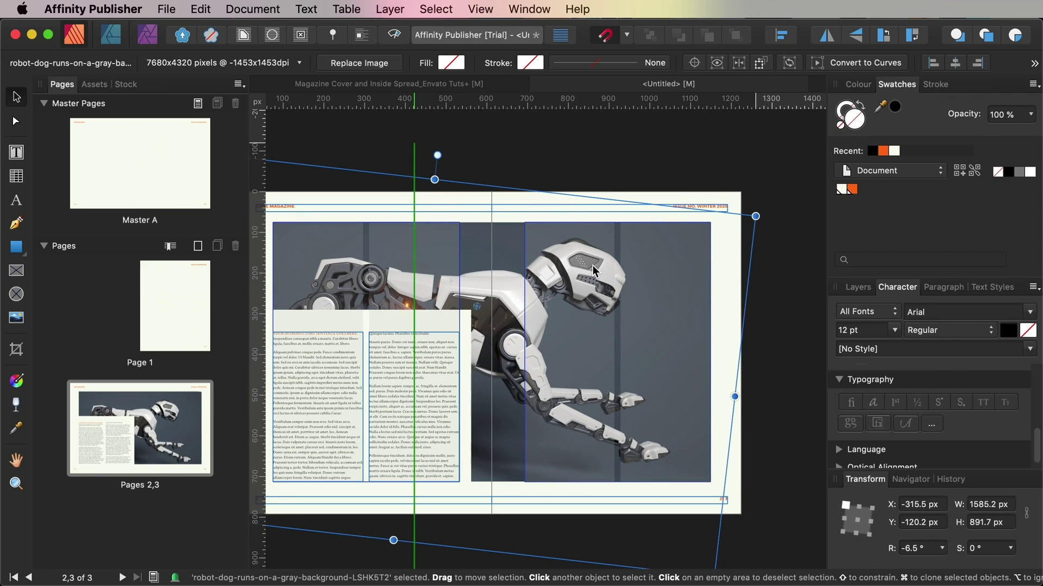
pyautogui.hscroll(-2, 592, 265)
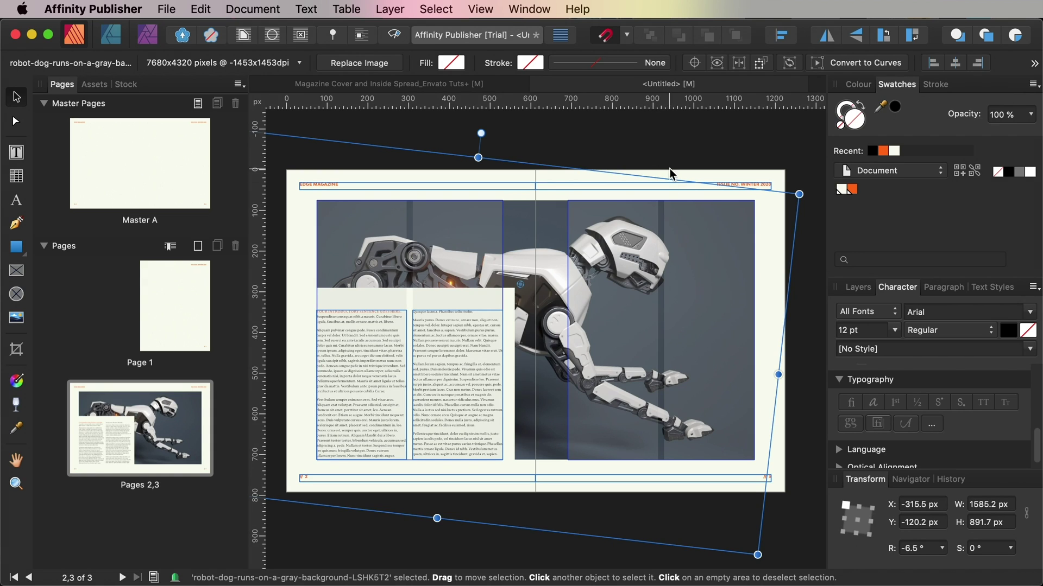
# Step: Draw a text frame over the lower part of the robot photo
pyautogui.click(16, 152)
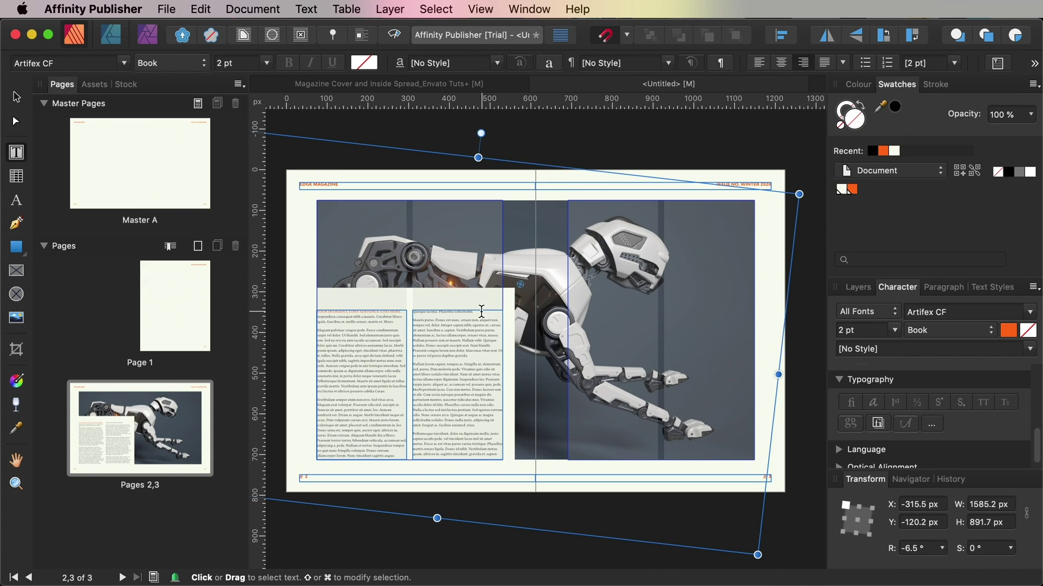
pyautogui.moveTo(754, 460); pyautogui.dragTo(457, 310)
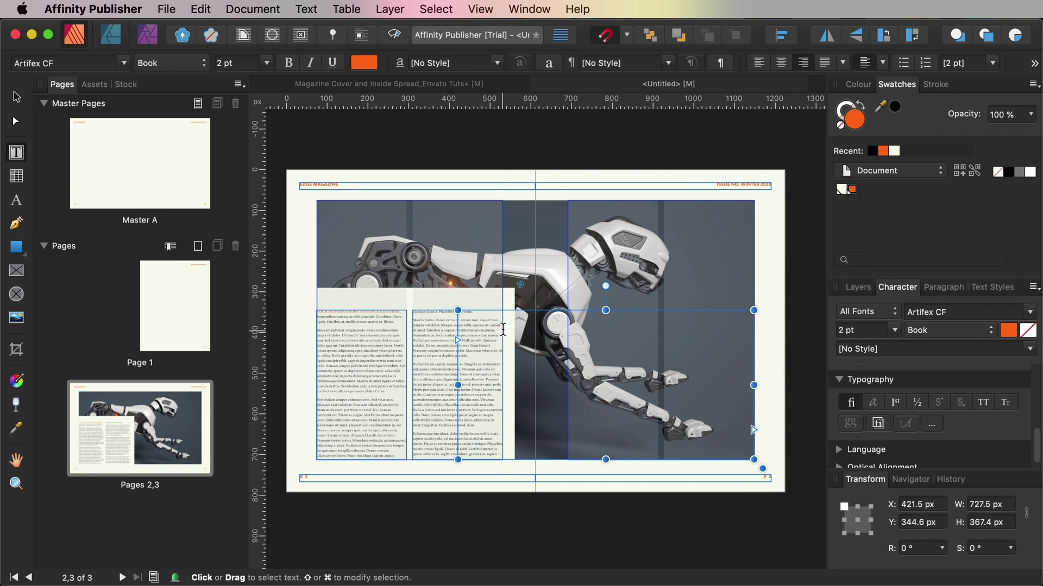
pyautogui.press('Escape')
pyautogui.click(509, 320)
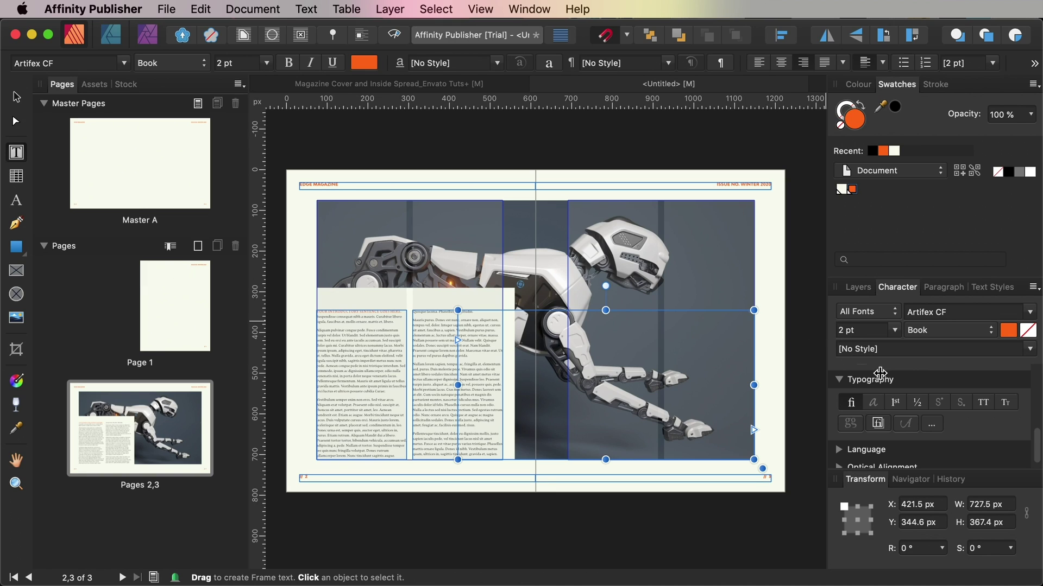
# Step: Set the GO text to Bw Modelica at 127 pt
pyautogui.click(1031, 313)
pyautogui.write('modeli')
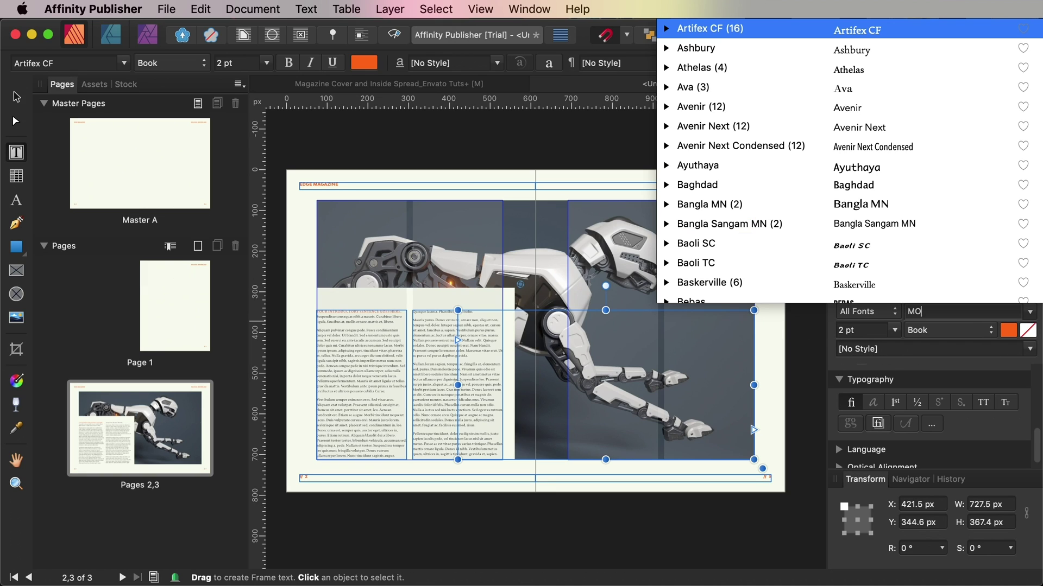
pyautogui.click(834, 337)
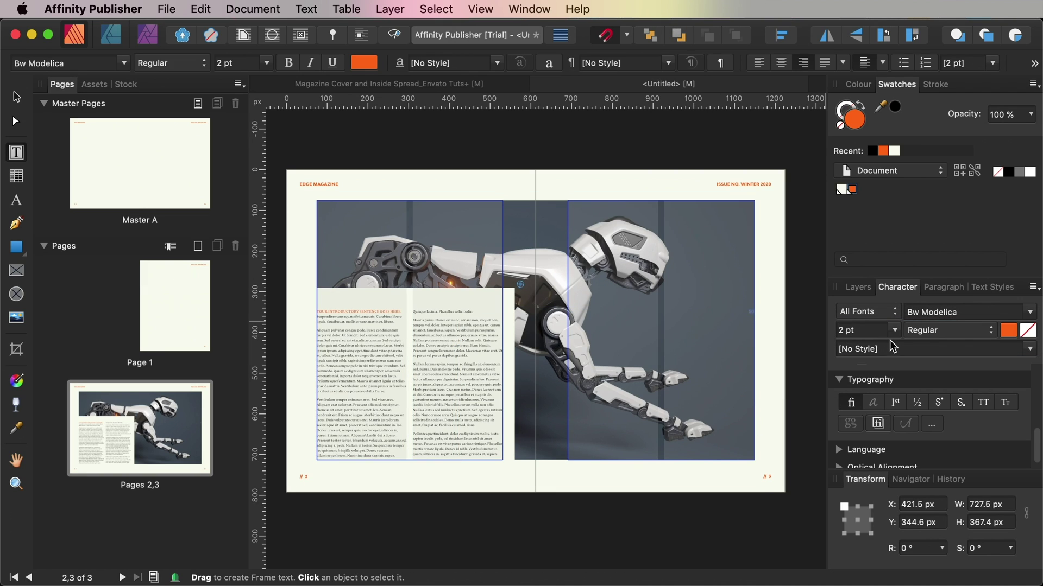
pyautogui.click(864, 332)
pyautogui.write('127')
pyautogui.press('Return')
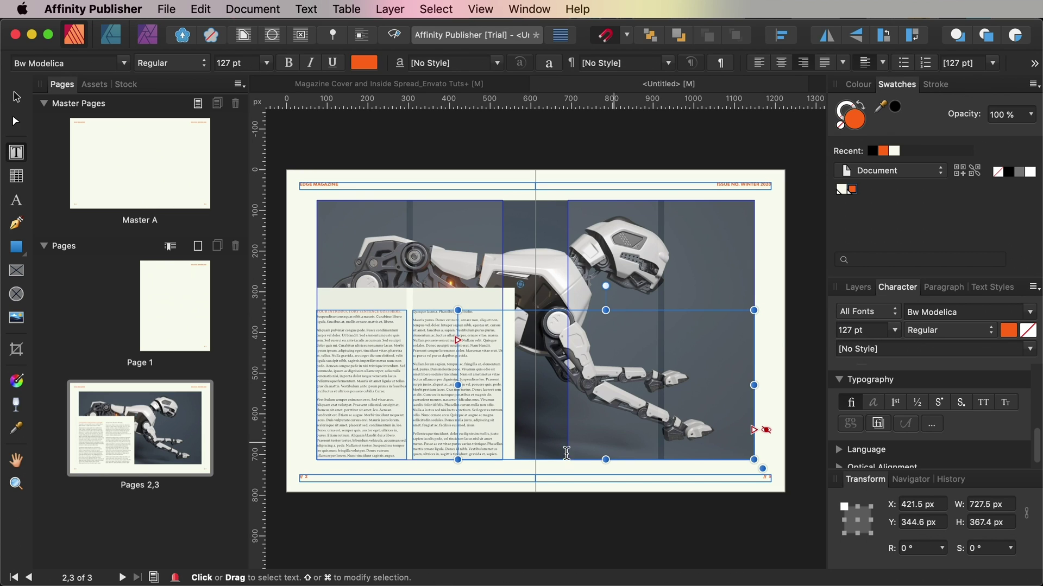
# Step: Enlarge the GO frame up and left to 963.5 × 416 px and nudge it slightly right
pyautogui.moveTo(457, 310); pyautogui.dragTo(363, 289)
pyautogui.press('Escape')
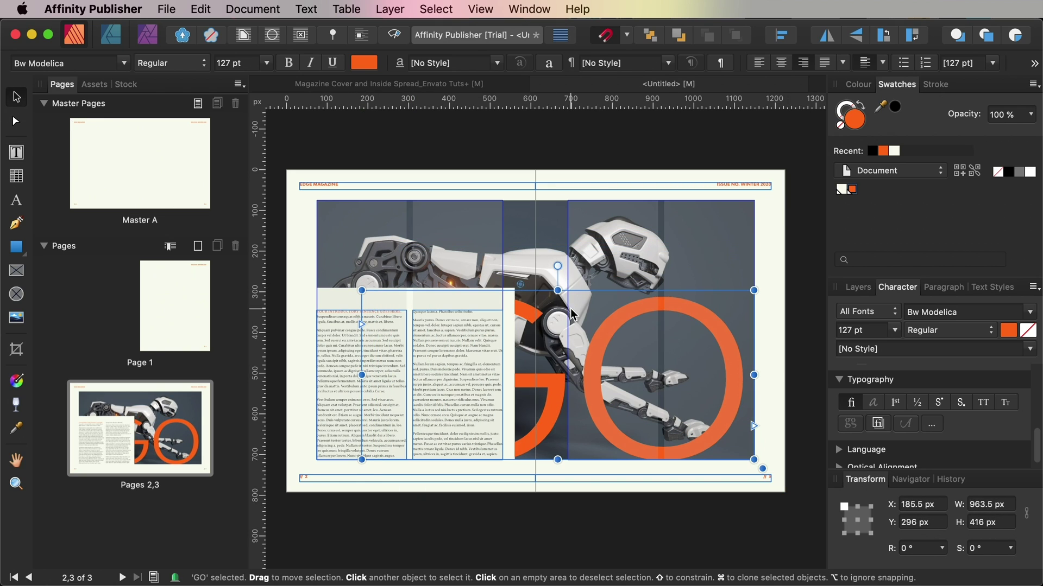
pyautogui.moveTo(580, 297); pyautogui.dragTo(590, 297)
pyautogui.press('Escape')
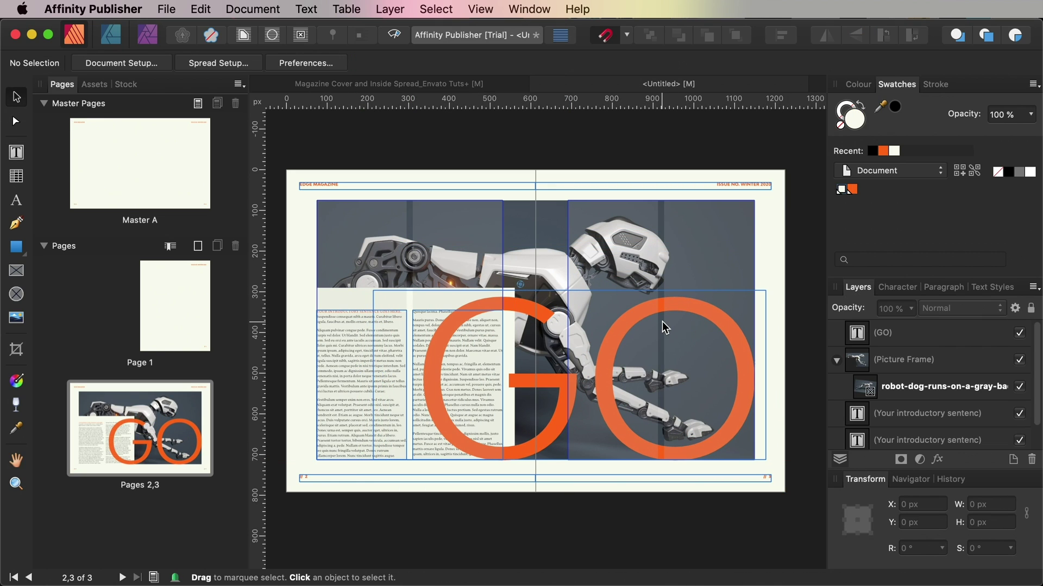
pyautogui.click(679, 307)
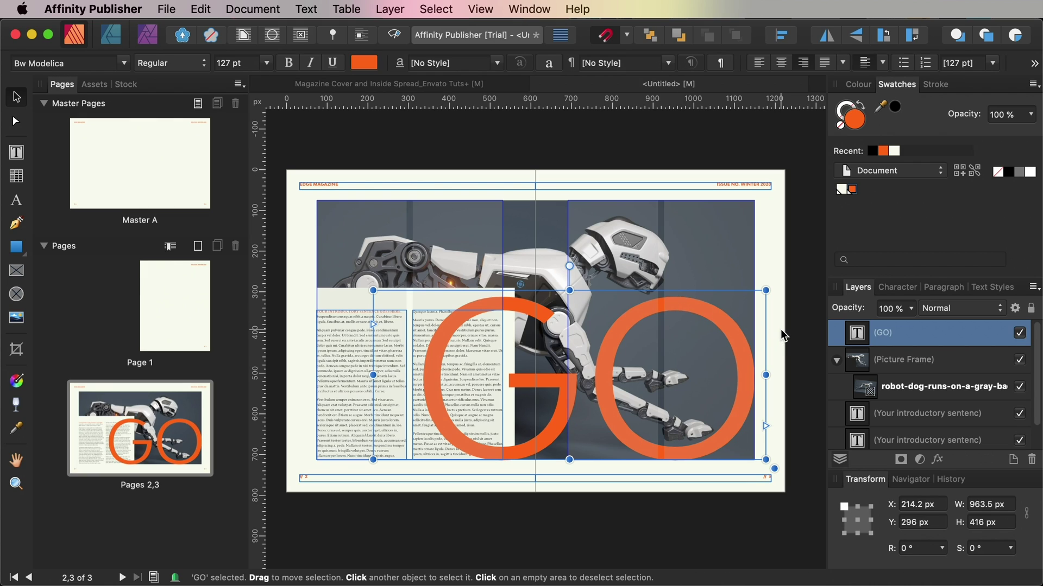
# Step: Set GO's blend mode to Linear Burn and narrow its frame from the left to 874.3 px
pyautogui.click(980, 313)
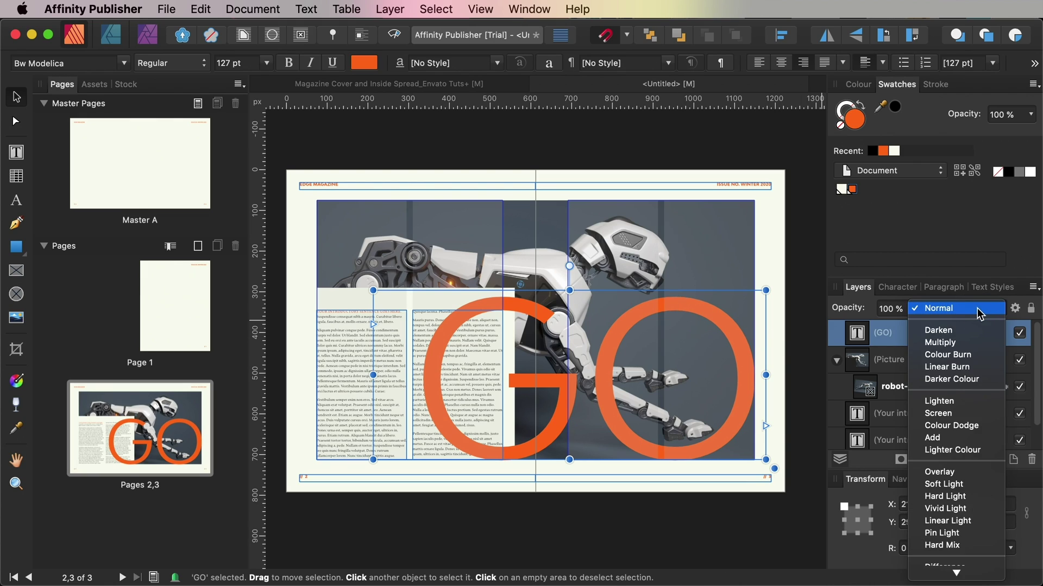
pyautogui.click(956, 369)
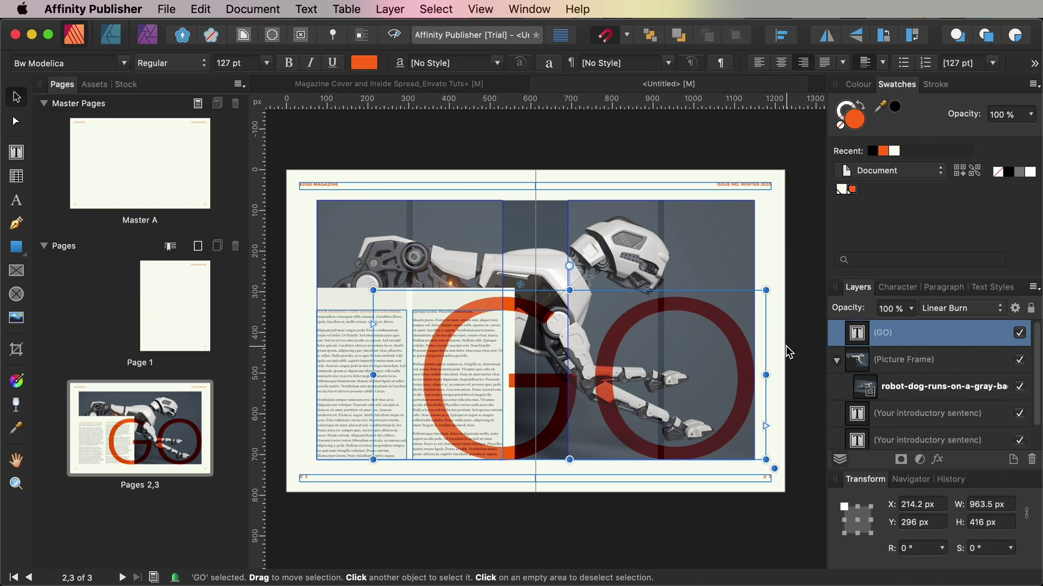
pyautogui.moveTo(373, 375); pyautogui.dragTo(406, 375)
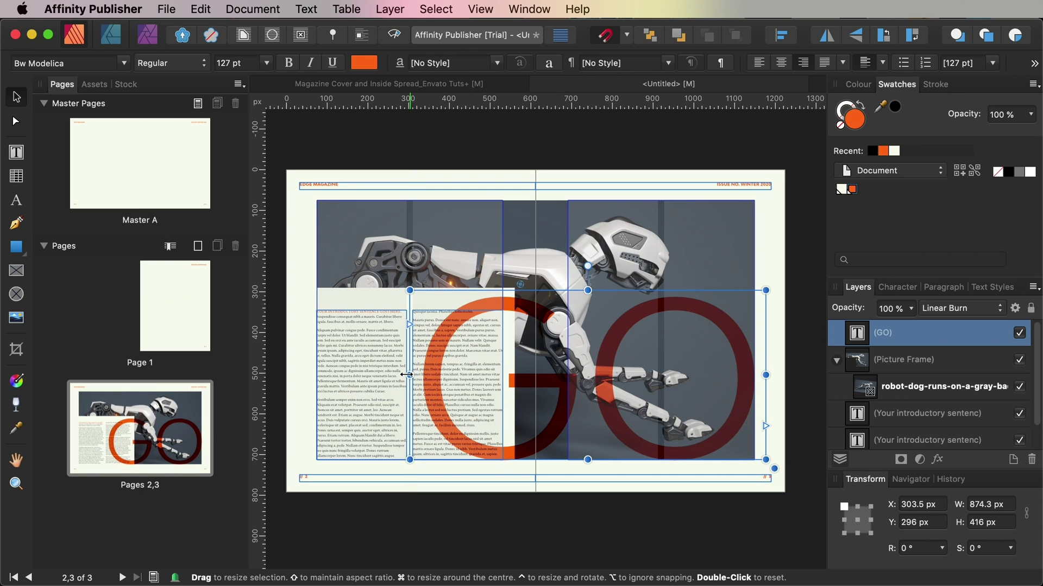
# Step: Move the introductory text frame above GO in the layers and shift GO to X 303, Y 300.3 px
pyautogui.click(465, 517)
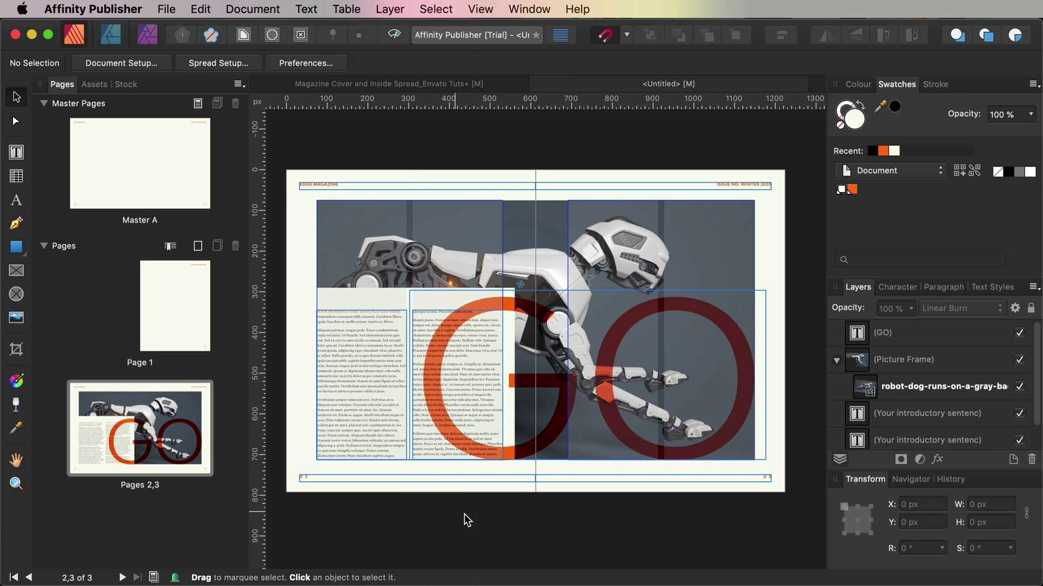
pyautogui.click(424, 469)
pyautogui.moveTo(426, 358); pyautogui.dragTo(447, 332)
pyautogui.click(415, 312)
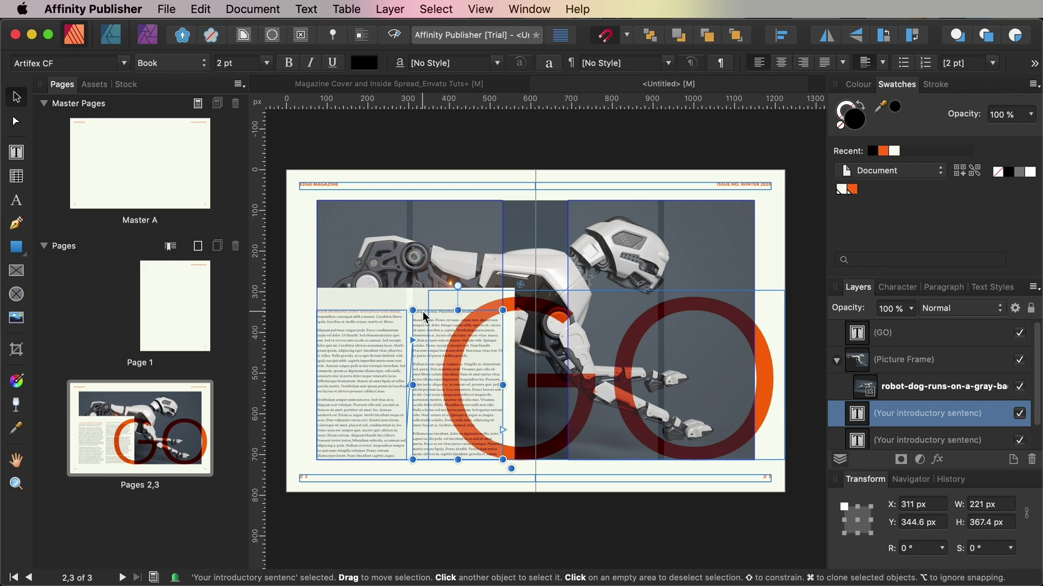
pyautogui.moveTo(979, 423); pyautogui.dragTo(973, 332)
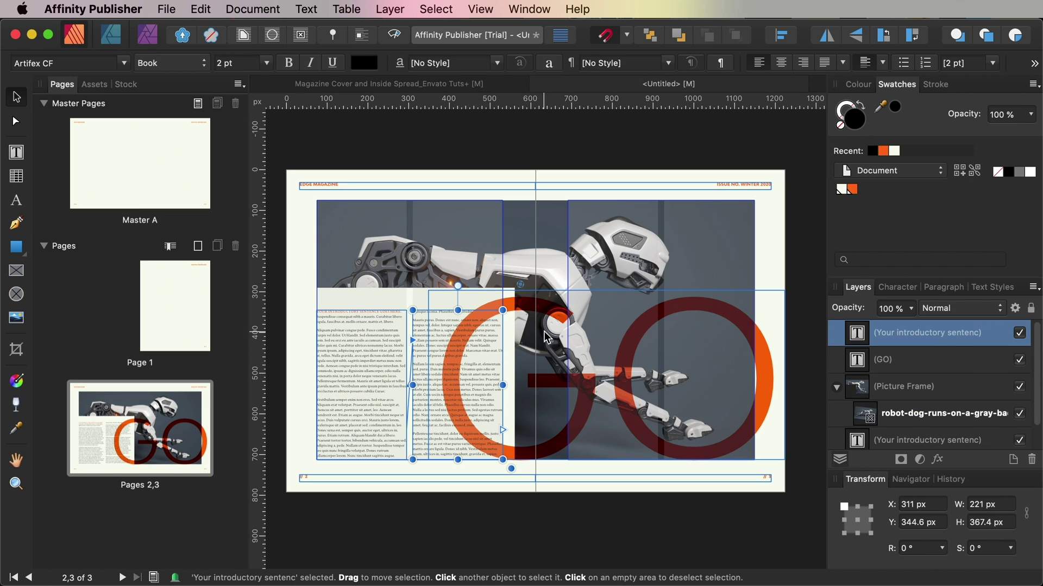
pyautogui.click(766, 345)
pyautogui.moveTo(767, 346); pyautogui.dragTo(710, 358)
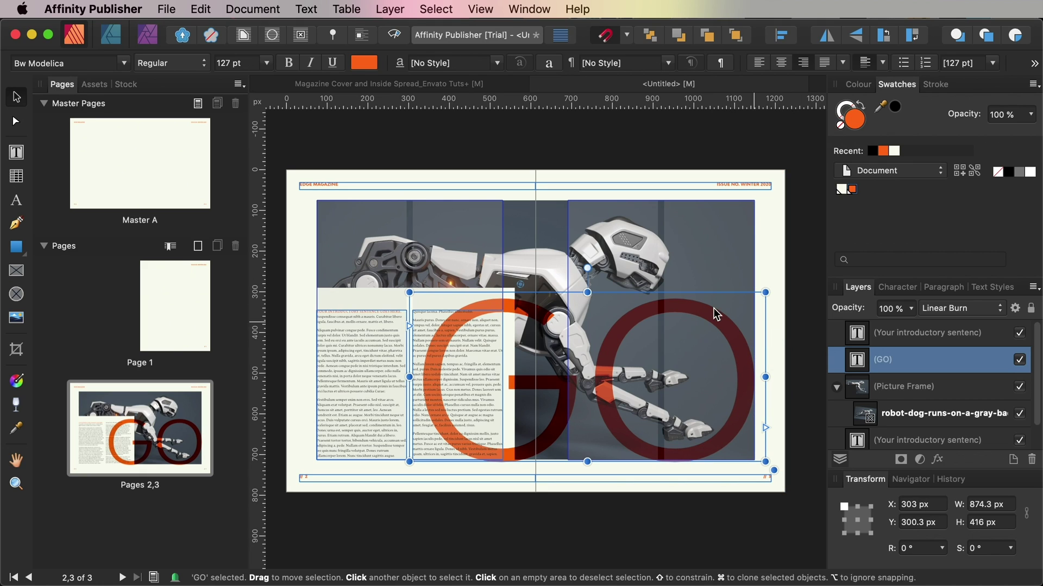
# Step: Draw a text frame for the pull quote at the top right of the right page
pyautogui.press('t')
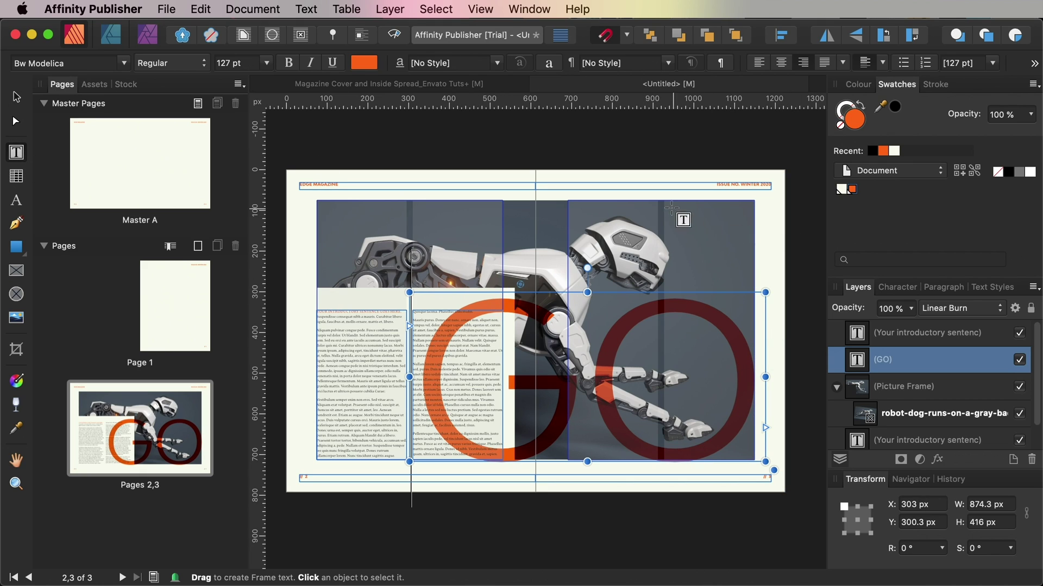
pyautogui.moveTo(650, 208); pyautogui.dragTo(753, 330)
pyautogui.press('super+t')
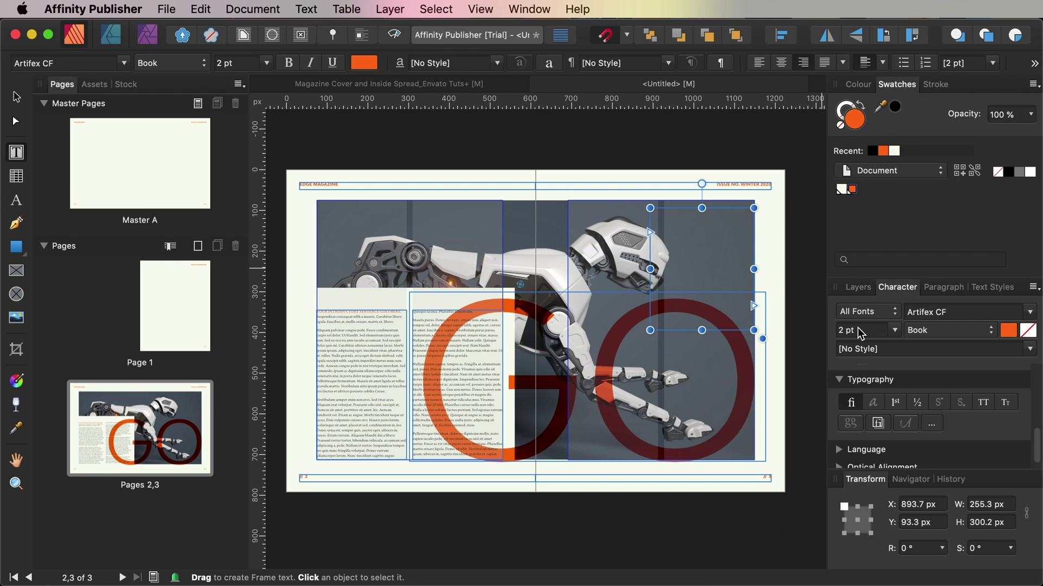
pyautogui.press('Escape')
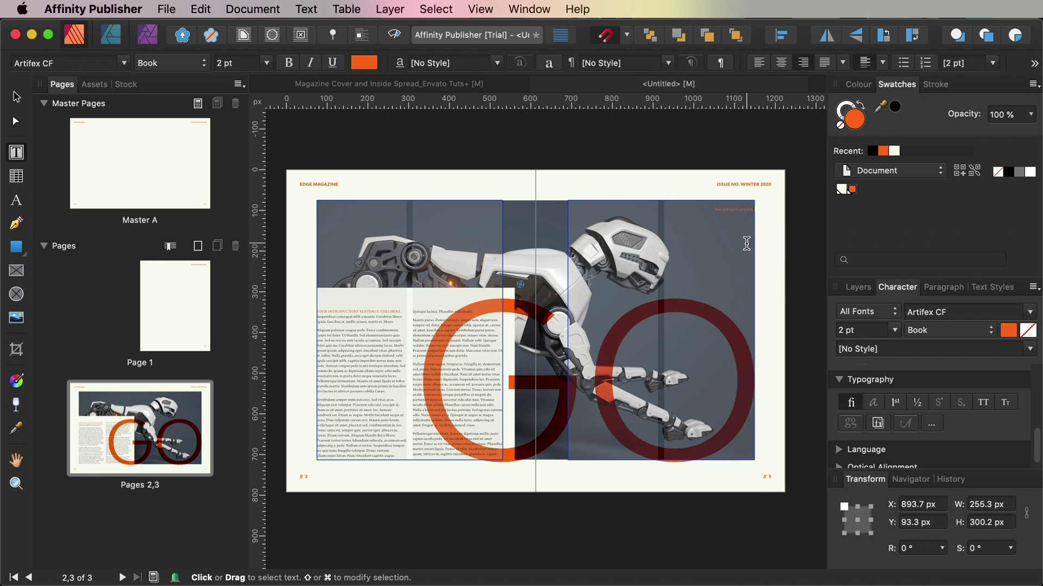
pyautogui.click(746, 243)
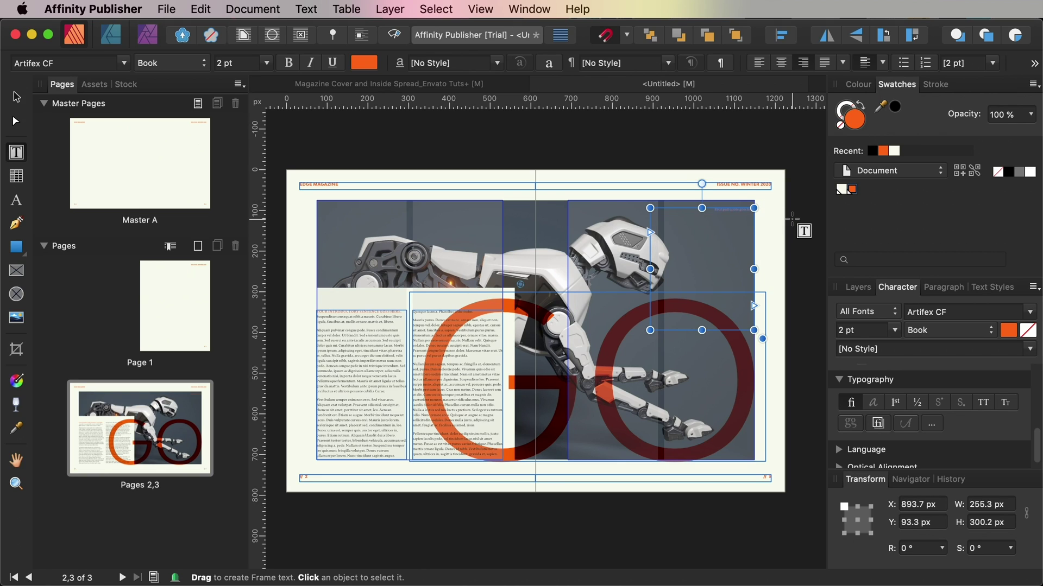
# Step: Set the pull quote to Bold, 10 pt, with 13 pt leading
pyautogui.click(923, 330)
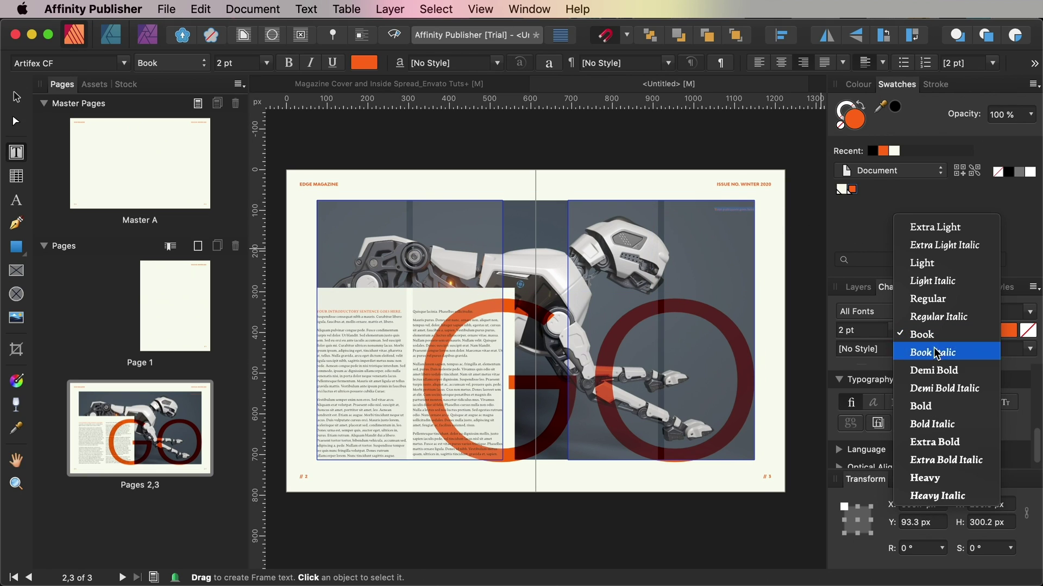
pyautogui.click(939, 405)
pyautogui.click(866, 332)
pyautogui.write('10')
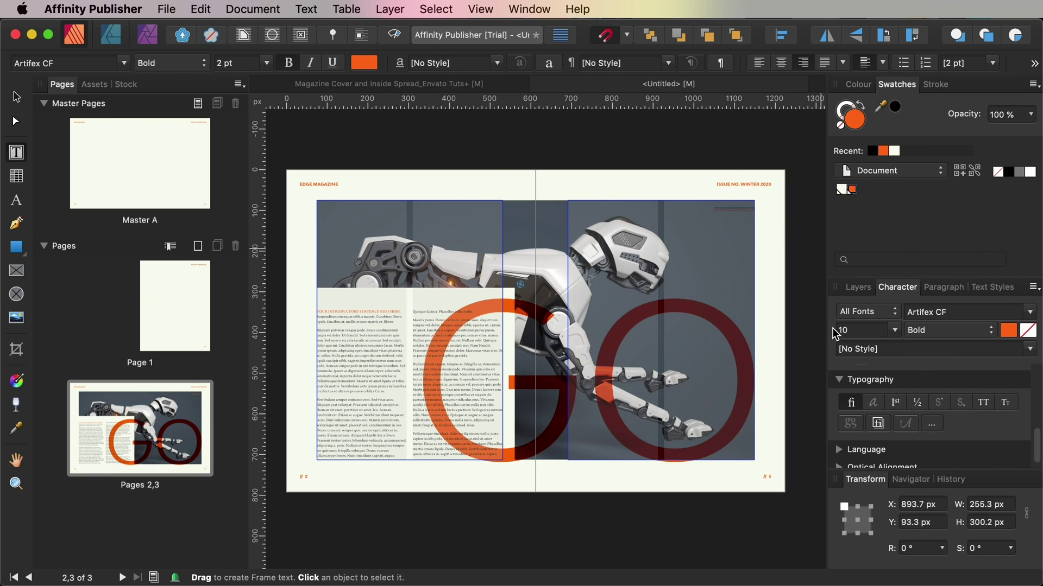
pyautogui.press('Return')
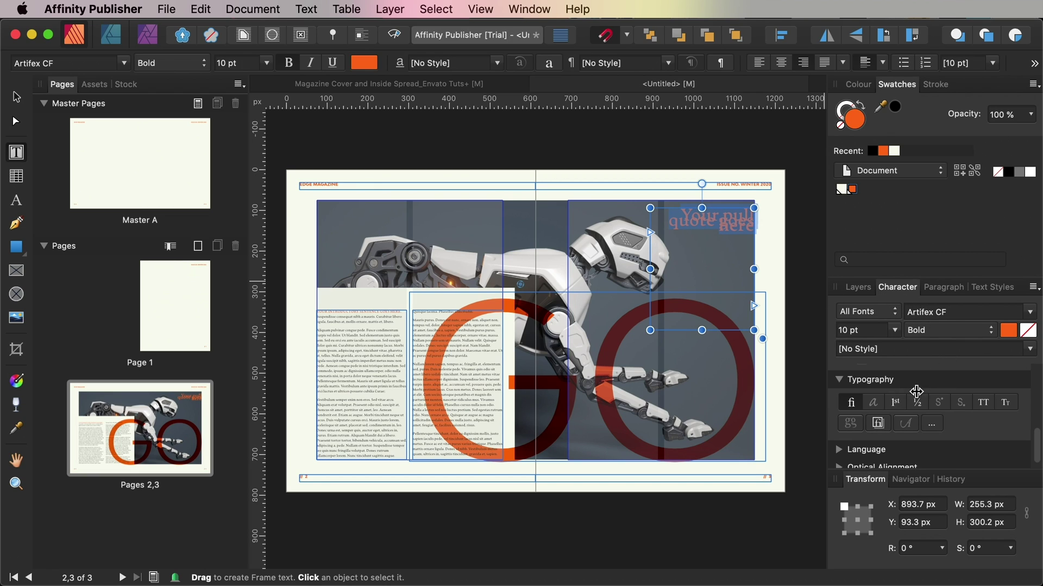
pyautogui.scroll(5, 912, 380)
pyautogui.click(915, 456)
pyautogui.click(915, 457)
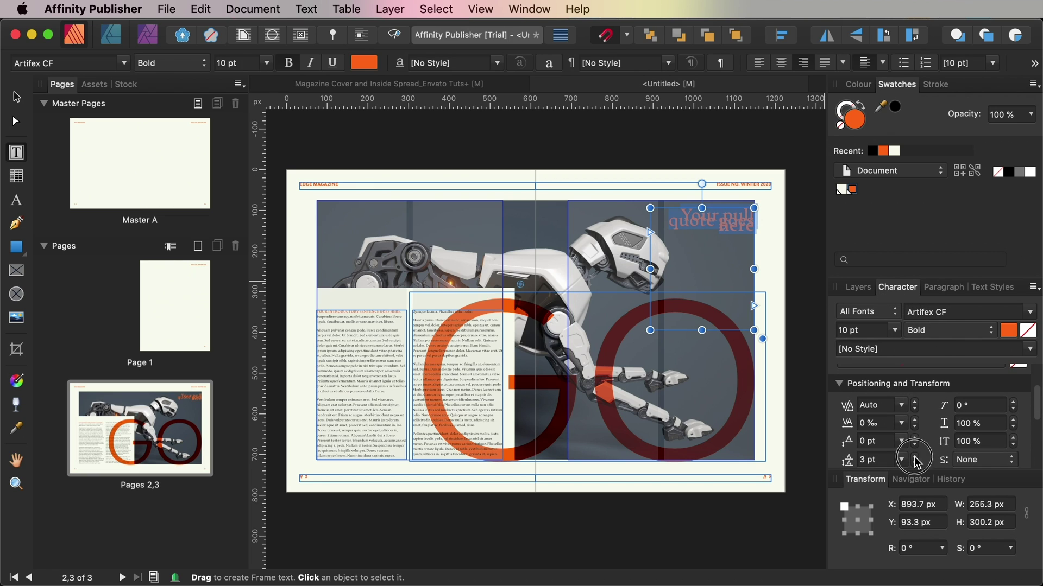
pyautogui.click(915, 456)
pyautogui.click(915, 457)
pyautogui.click(915, 457)
pyautogui.click(915, 457)
pyautogui.click(915, 457)
pyautogui.click(915, 457)
pyautogui.click(915, 457)
pyautogui.click(915, 457)
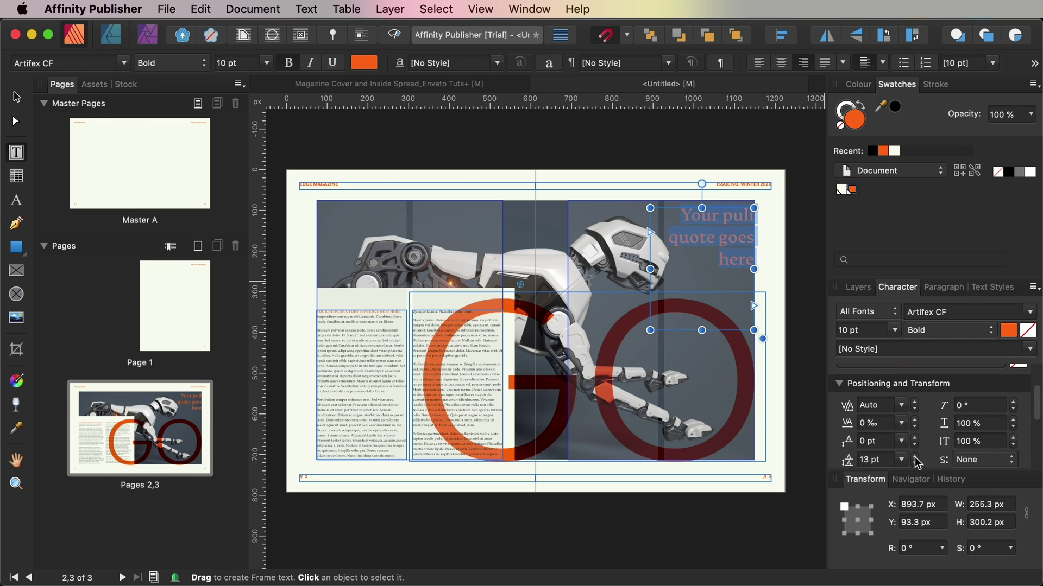
pyautogui.click(944, 287)
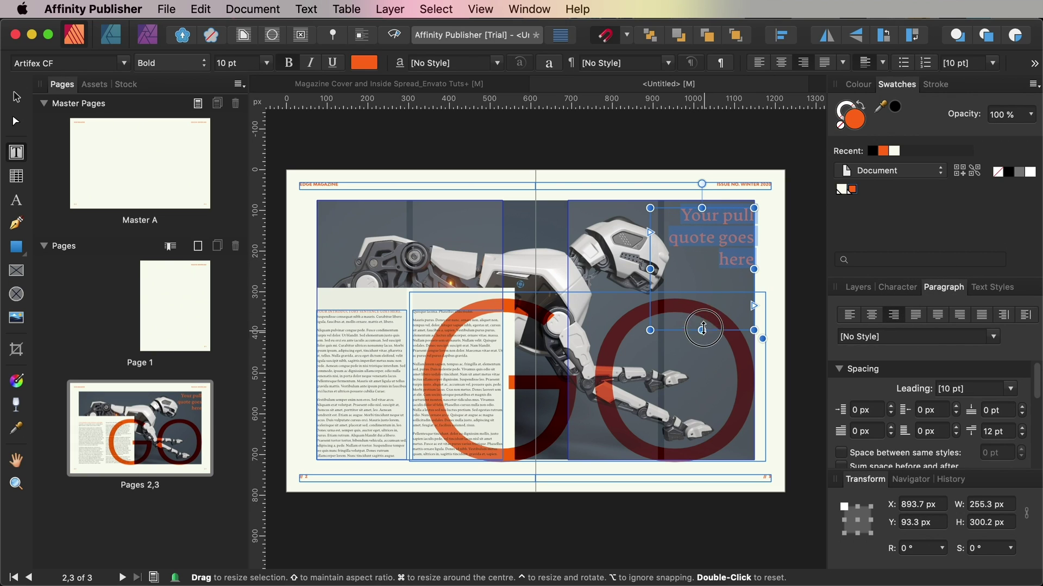
# Step: Shorten the pull-quote frame to fit its text
pyautogui.moveTo(702, 330); pyautogui.dragTo(749, 316)
pyautogui.press('Escape')
pyautogui.click(815, 284)
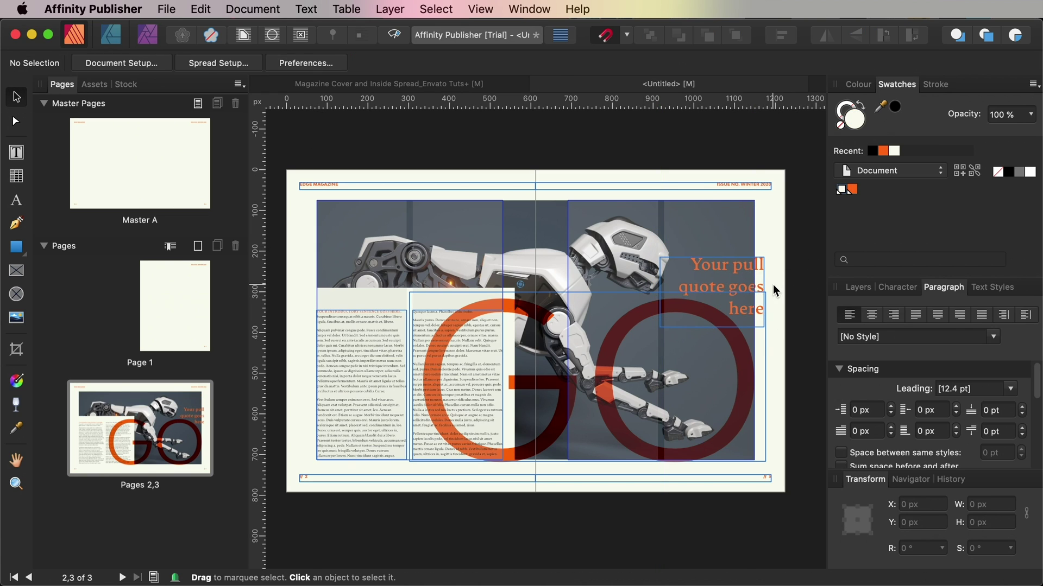
pyautogui.click(775, 296)
pyautogui.click(796, 276)
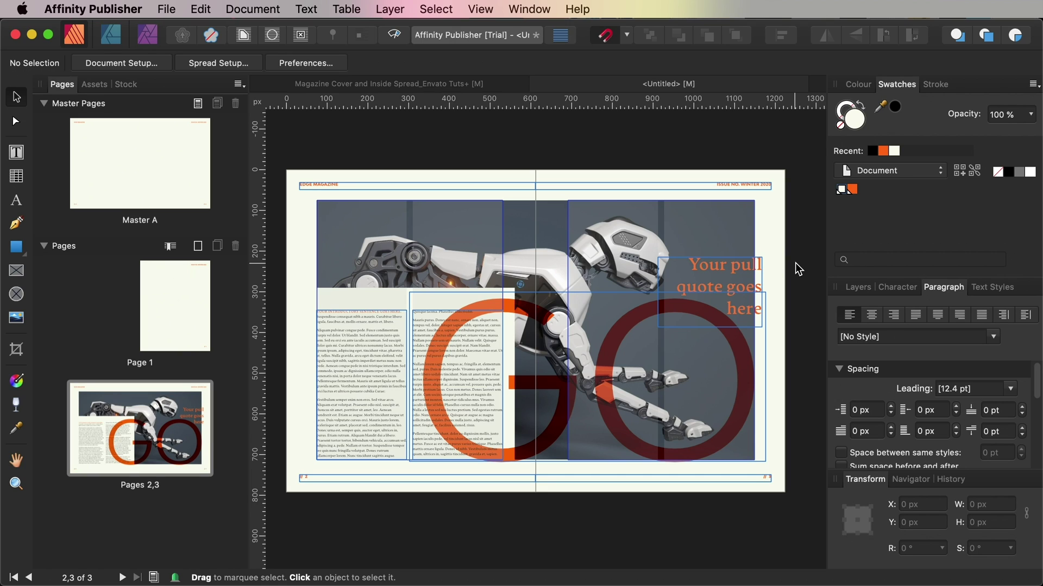
pyautogui.click(700, 277)
# Step: Make the word 'quote' in the pull quote Bold Italic
pyautogui.doubleClick(701, 287)
pyautogui.click(897, 287)
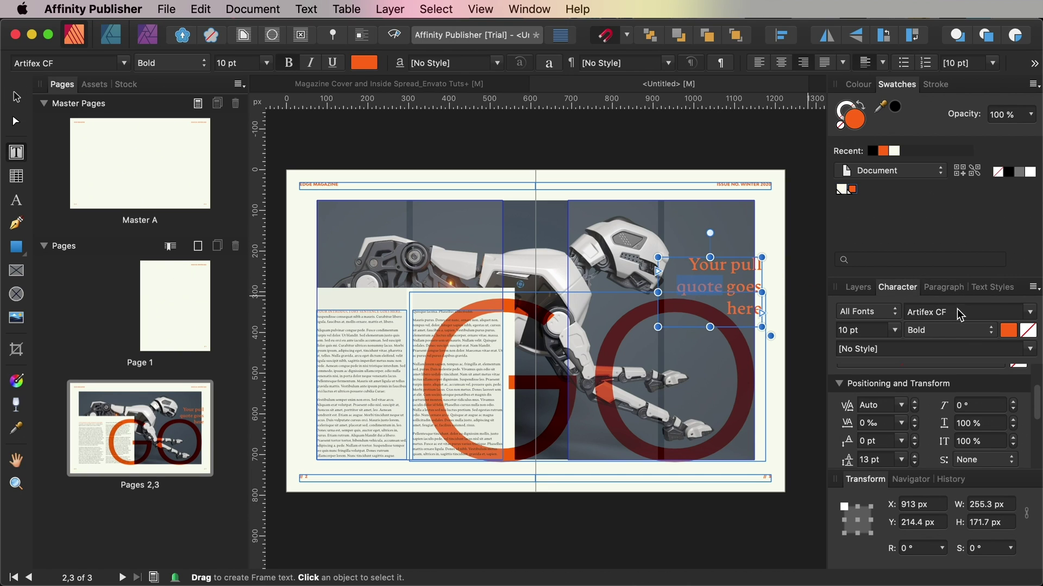
pyautogui.click(957, 330)
pyautogui.click(954, 351)
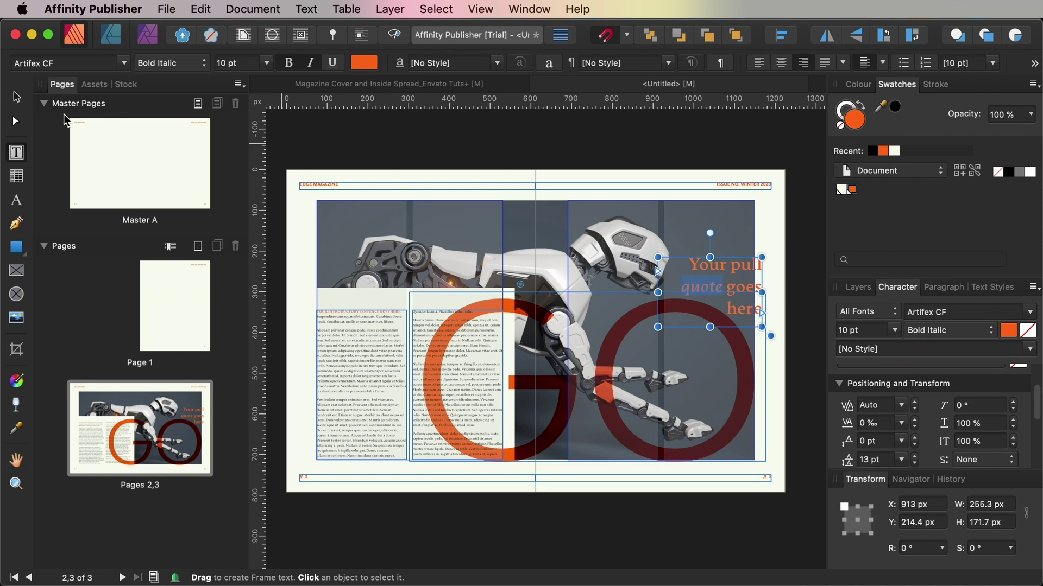
pyautogui.press('Escape')
pyautogui.click(806, 249)
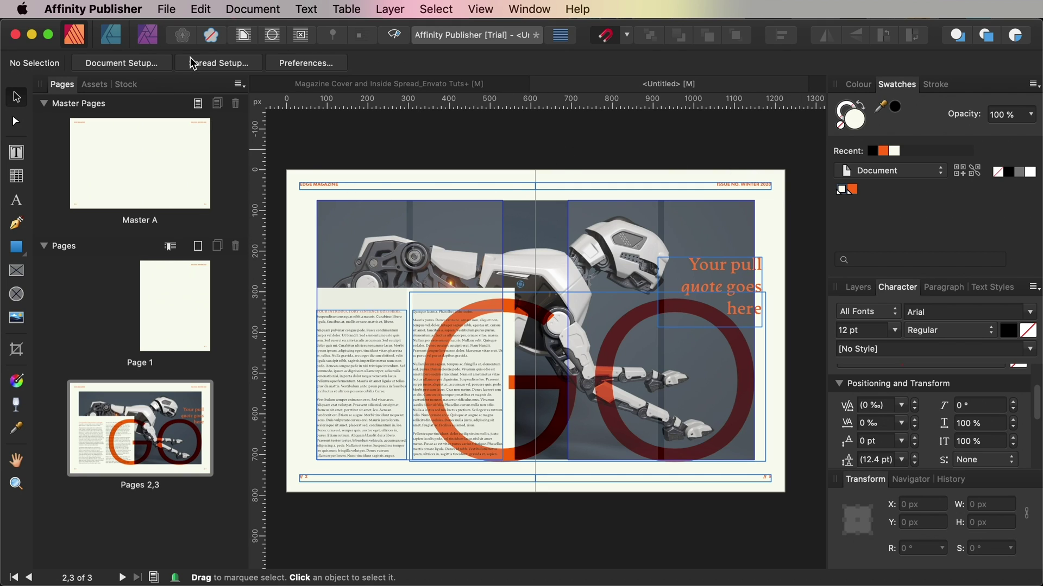
# Step: Export the spread as 'Final mag spread' with the PDF (digital - high quality) preset
pyautogui.click(167, 8)
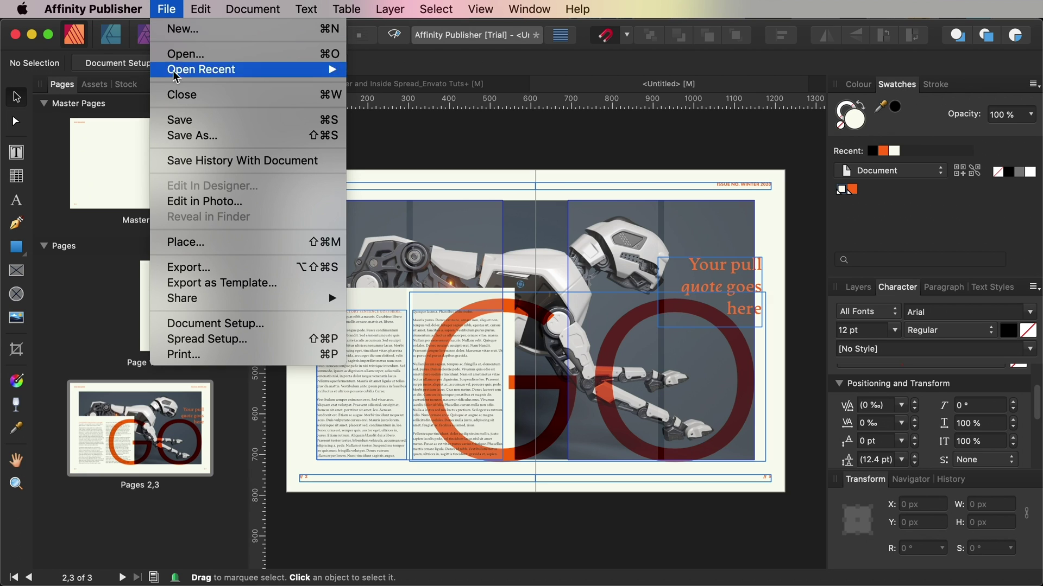
pyautogui.click(197, 270)
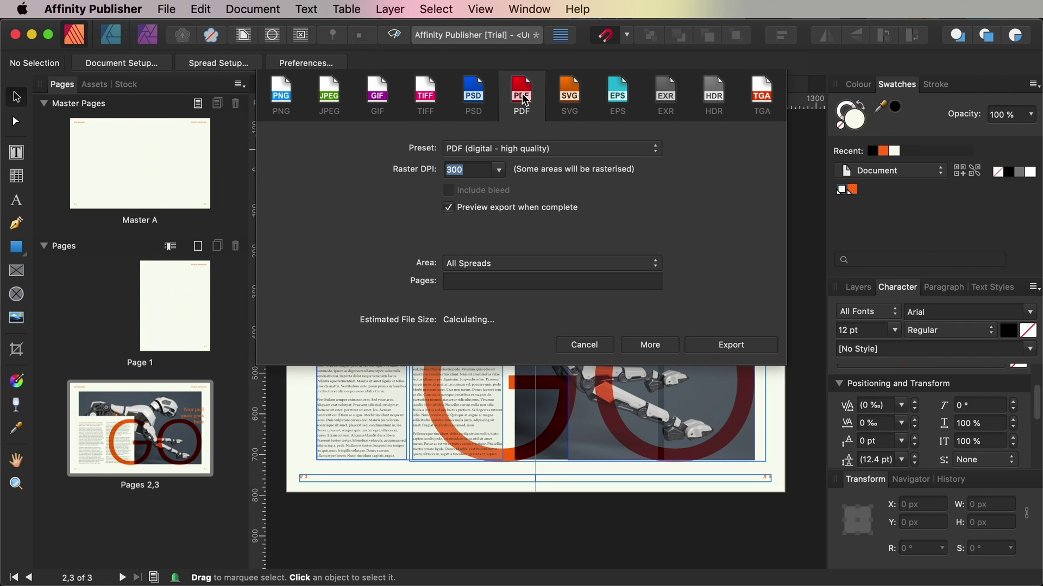
pyautogui.click(526, 149)
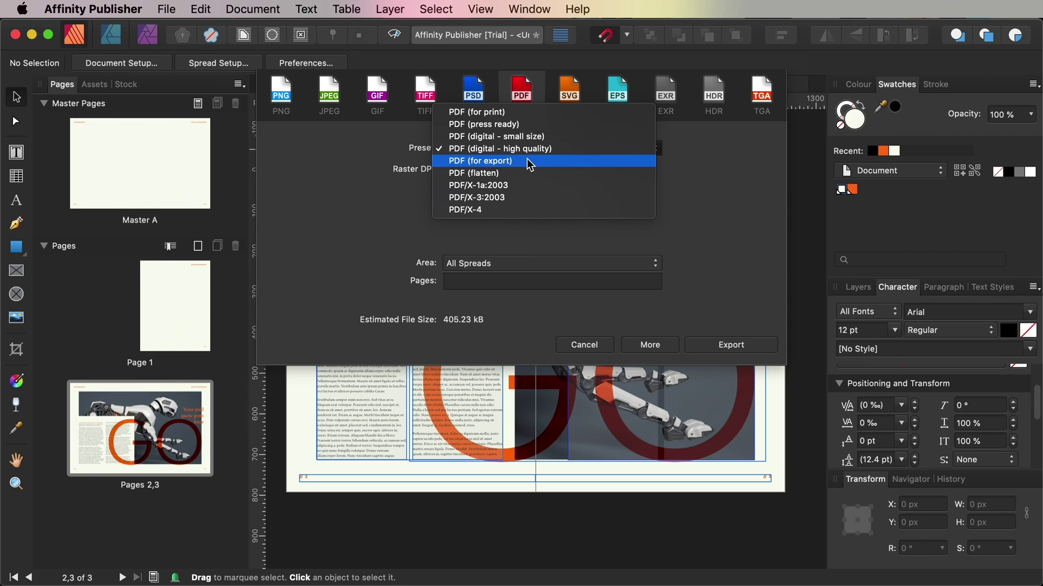
pyautogui.click(527, 156)
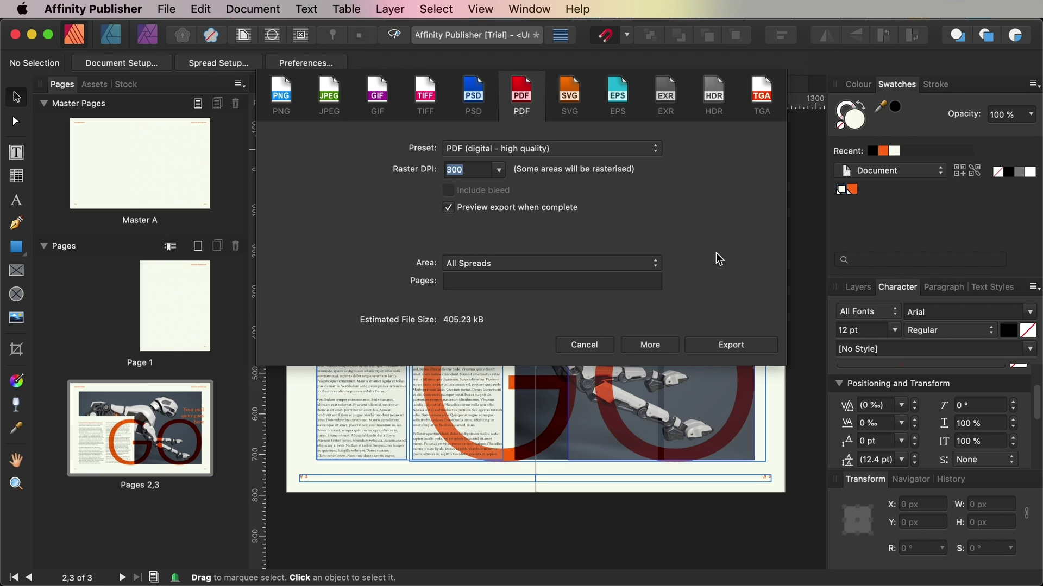
pyautogui.click(711, 348)
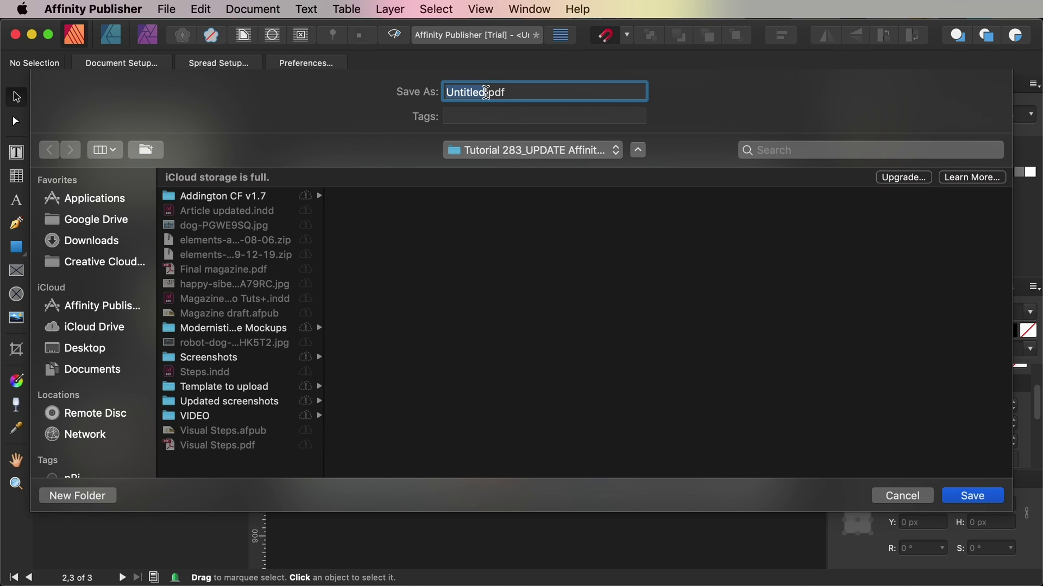
pyautogui.write('Final mag s')
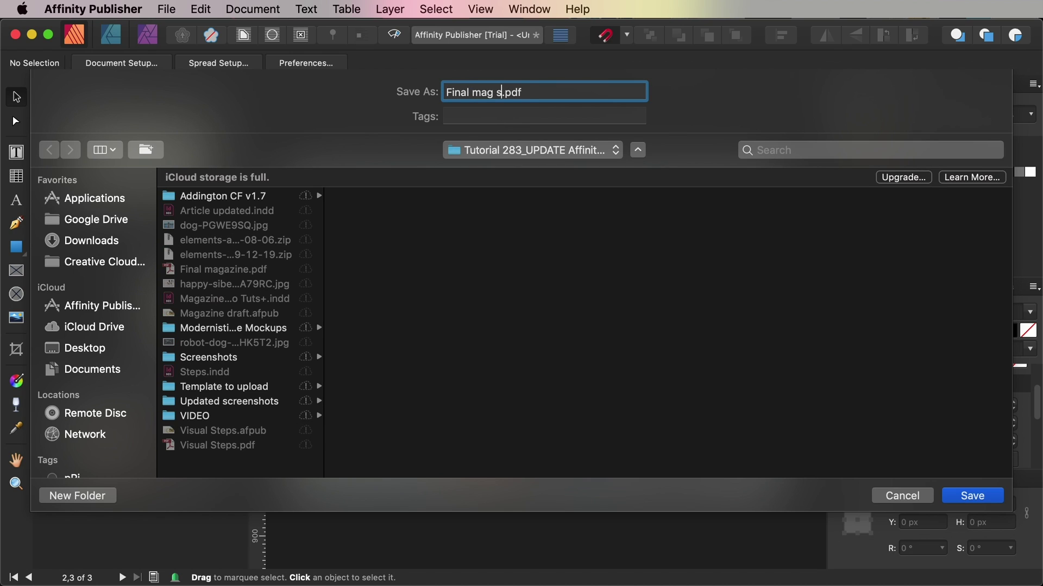
pyautogui.write('pread')
pyautogui.click(985, 495)
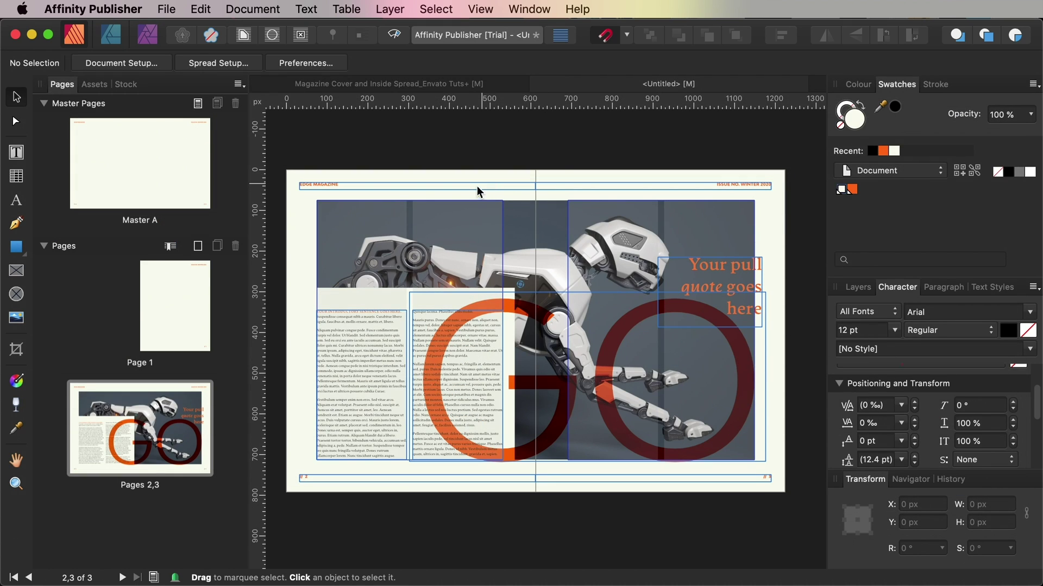